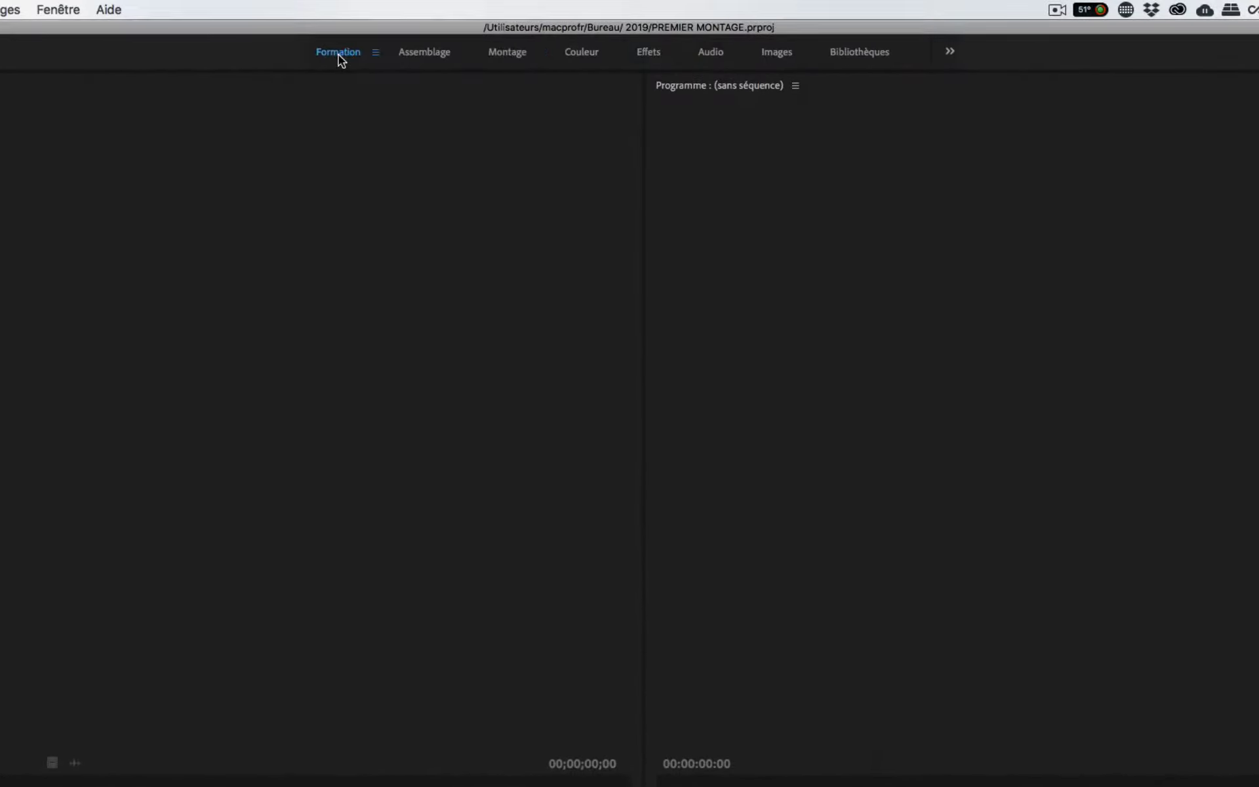
- Look through the Formation and Assemblage workspaces and settle on the Montage workspace
click(339, 54)
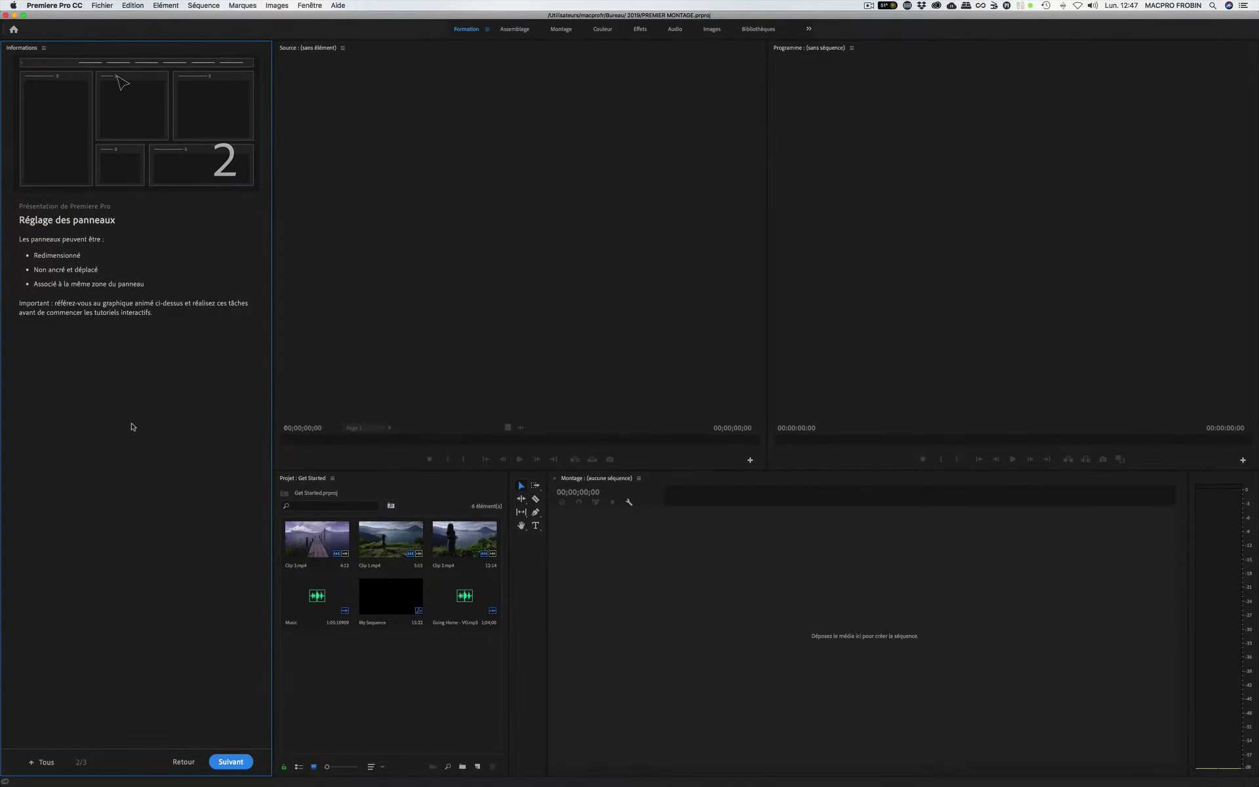
click(183, 762)
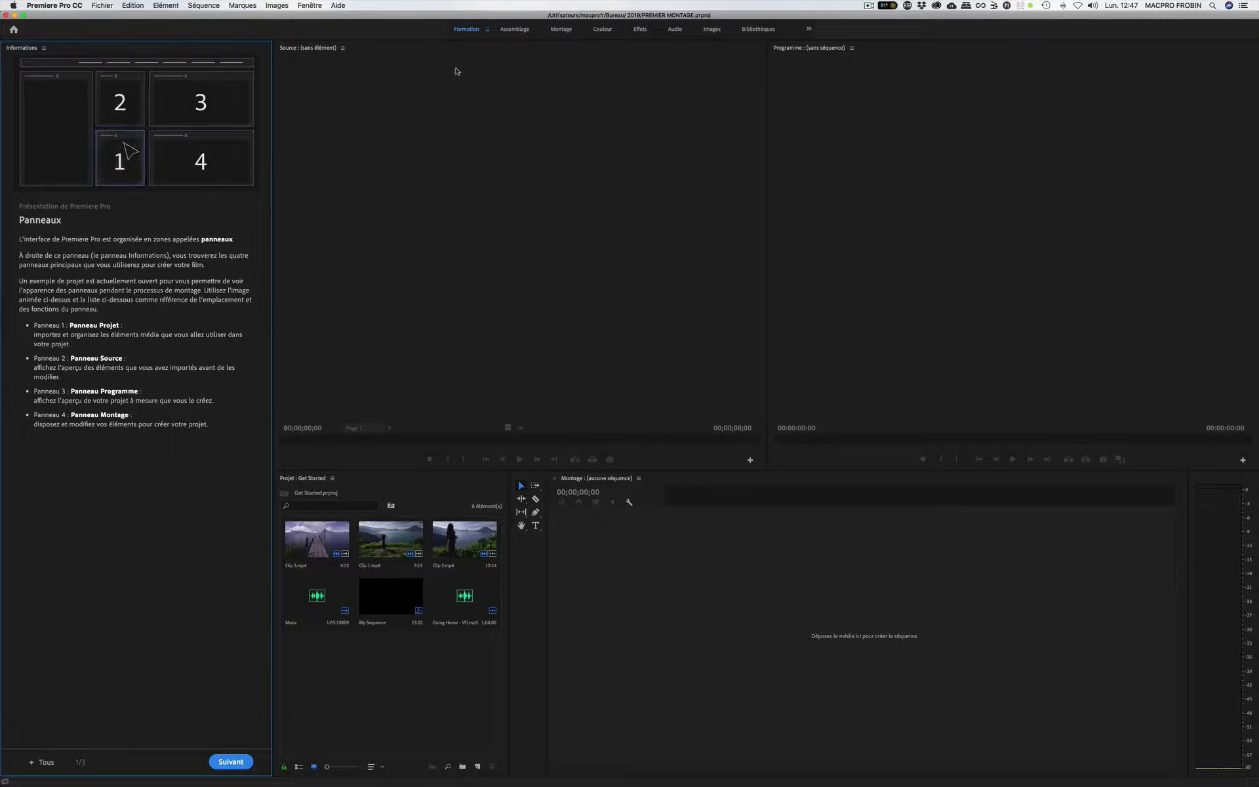
click(518, 29)
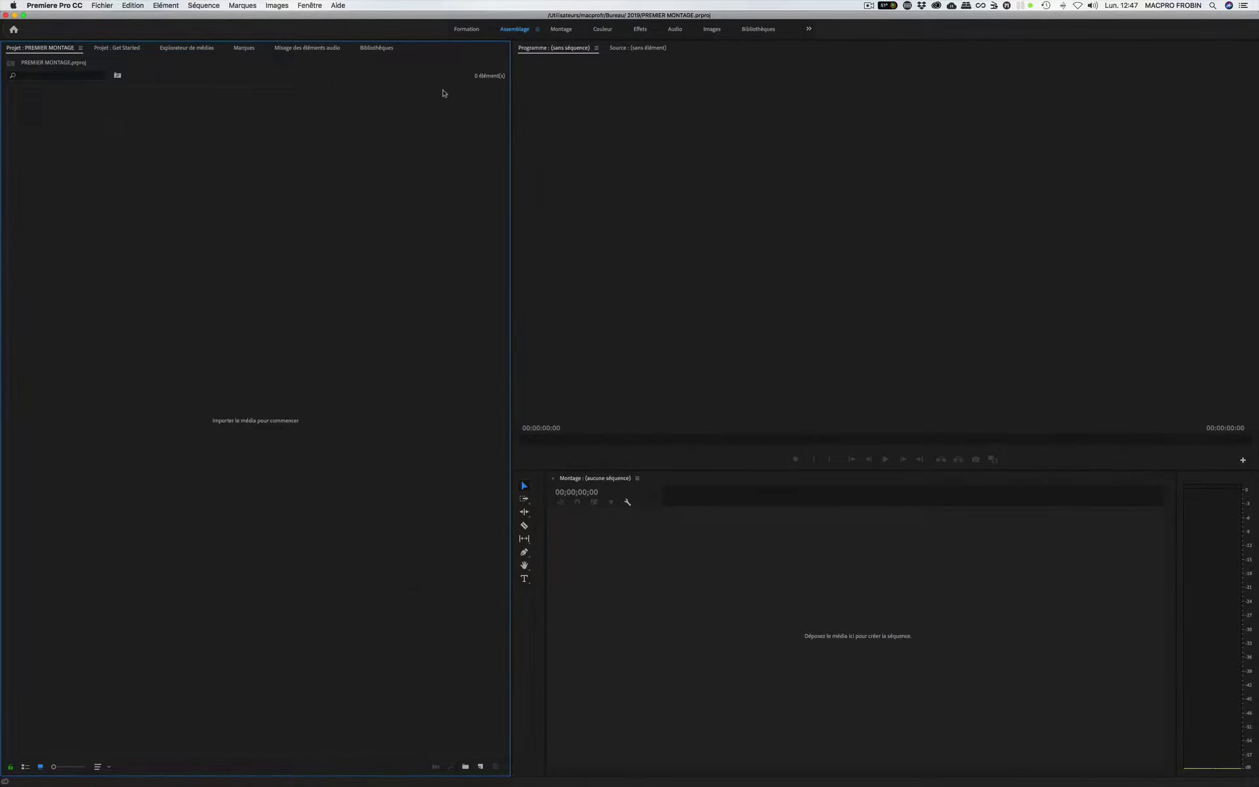
click(561, 29)
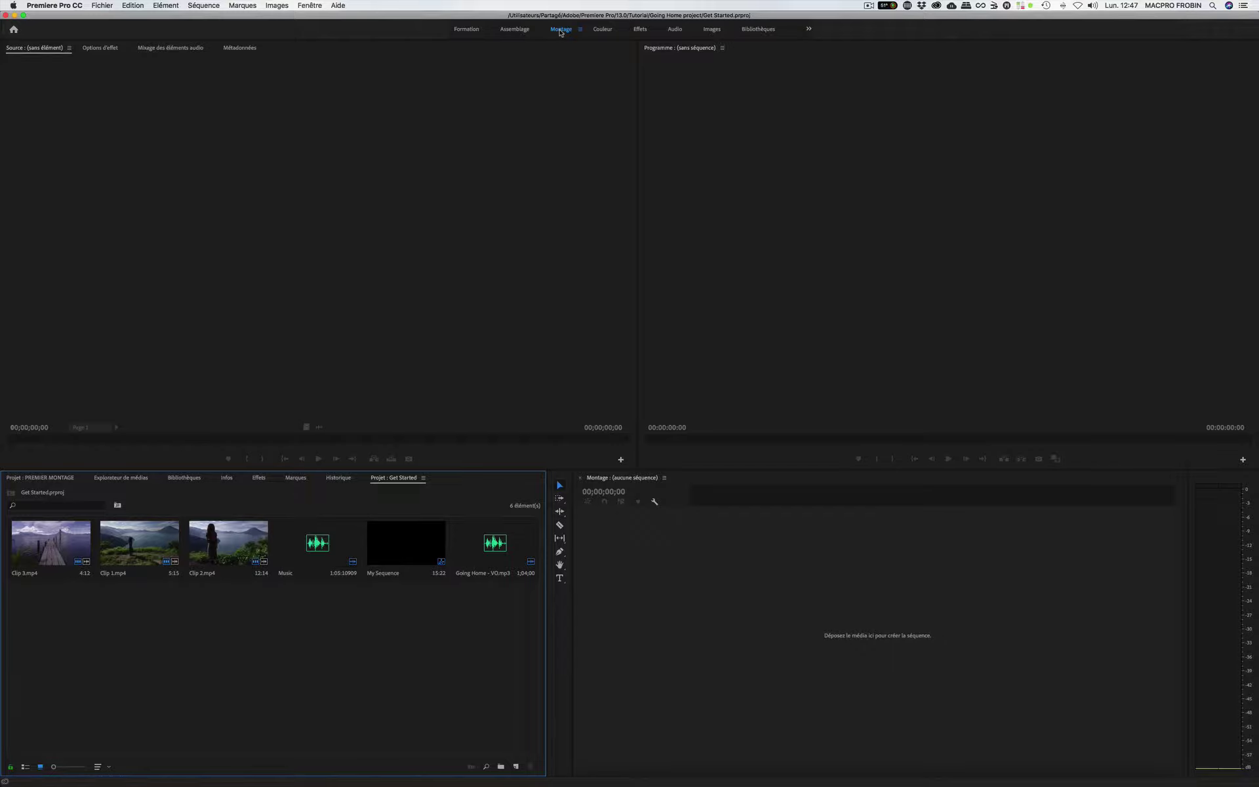
- Close the Get Started project panel and display the contents of the PREMIER MONTAGE project
click(423, 478)
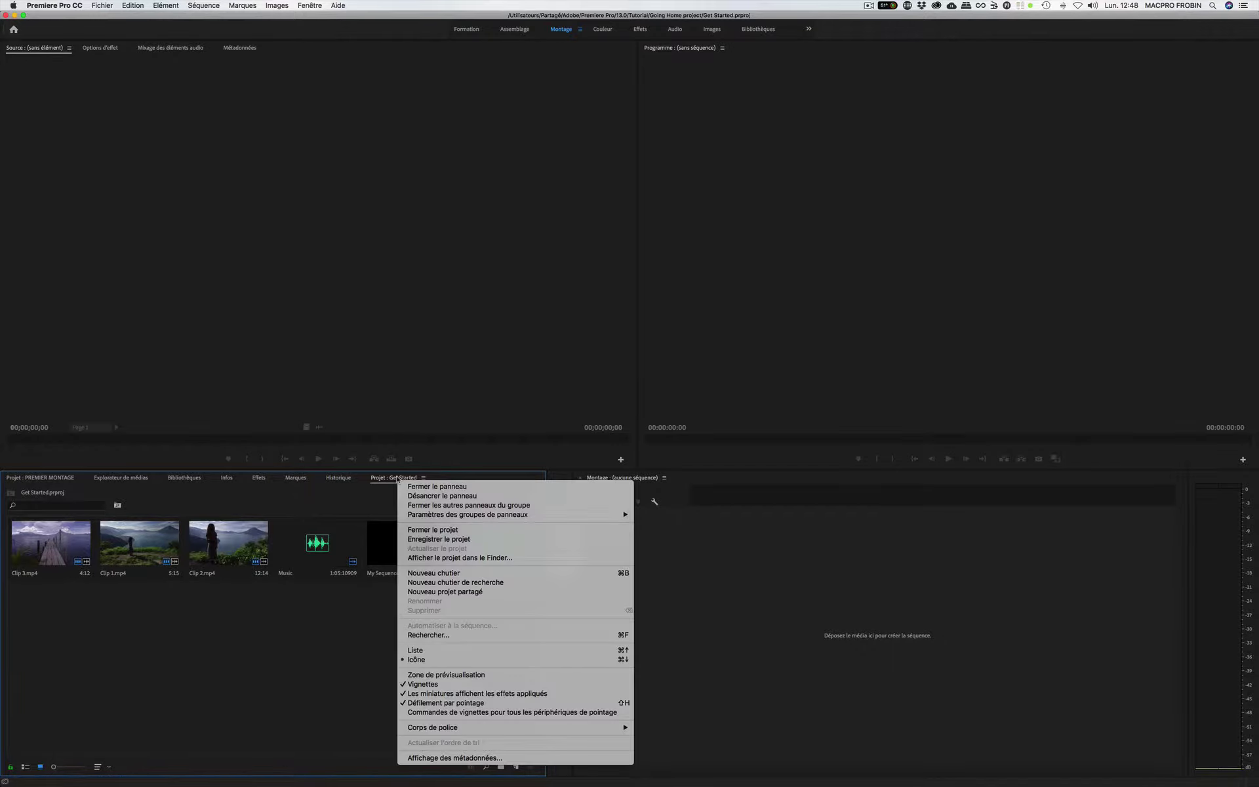
click(423, 487)
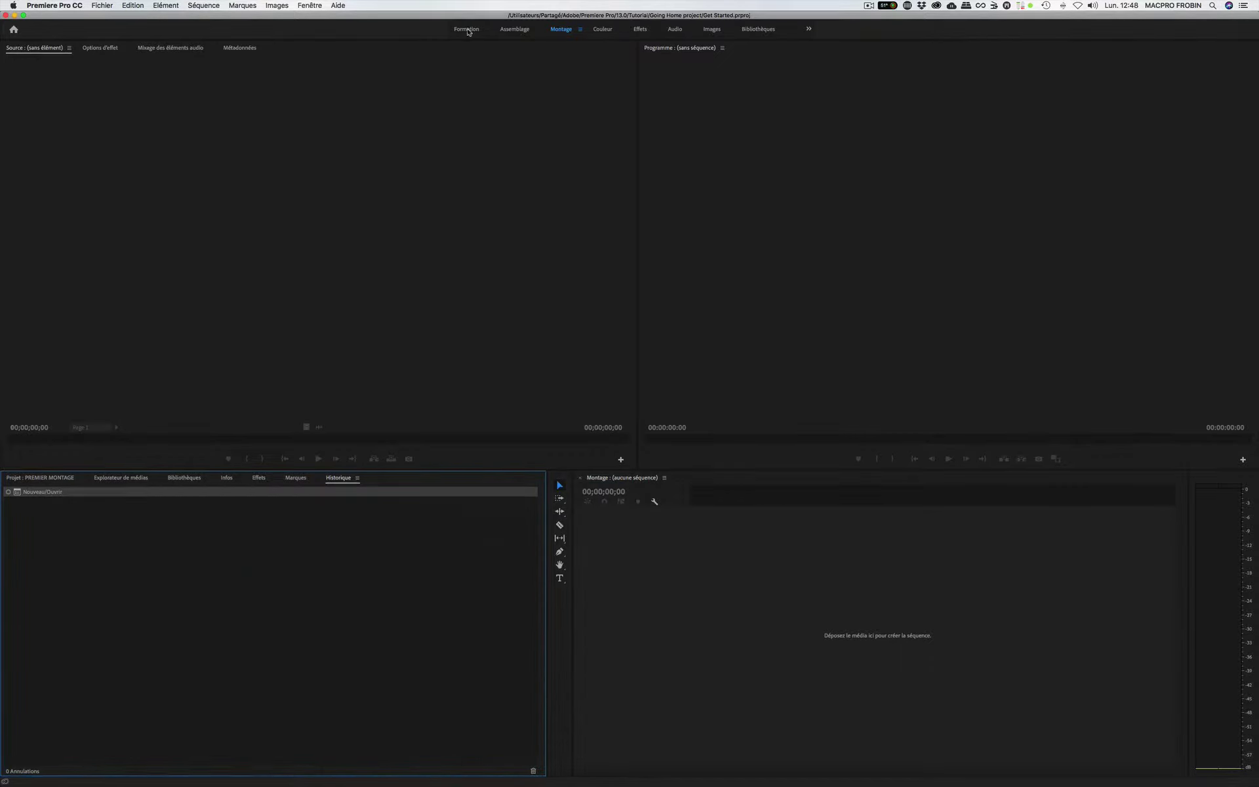
click(30, 479)
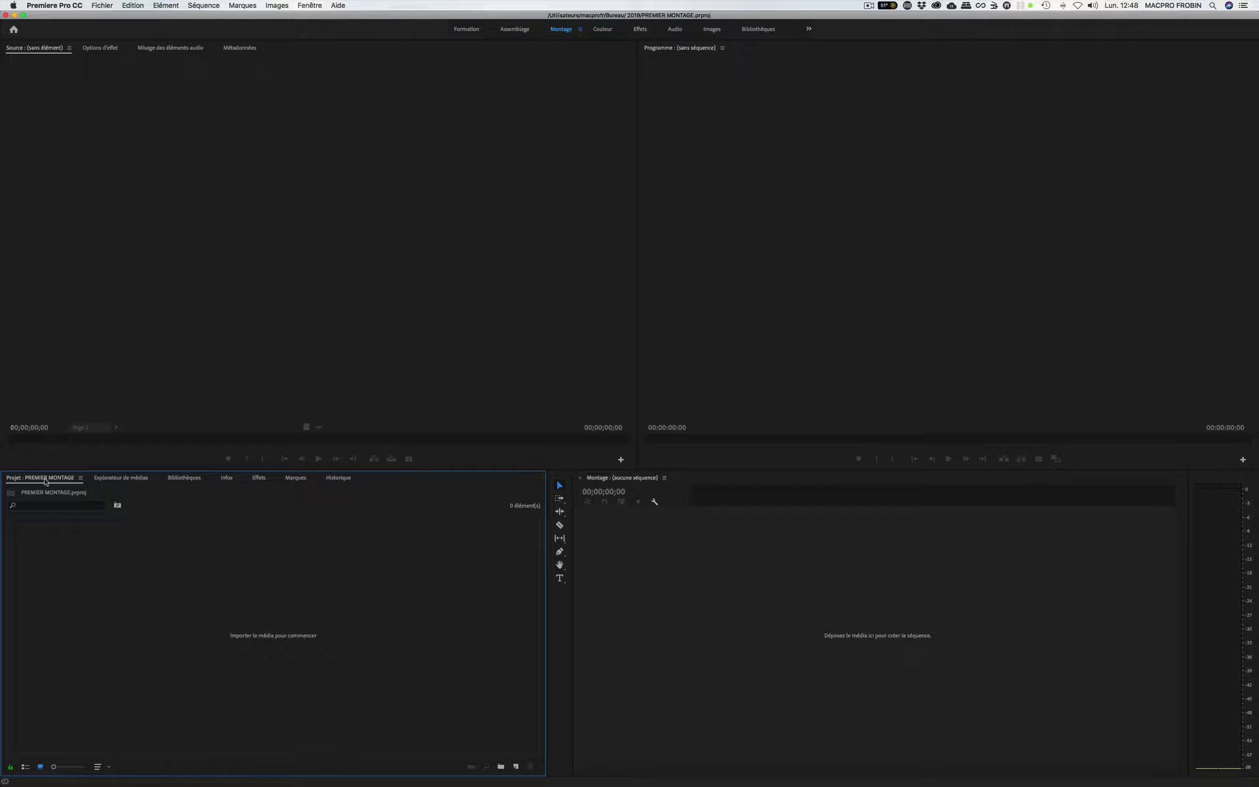
- Display the media browser and open the 001 RUSHES folder on the 4T drive
click(112, 479)
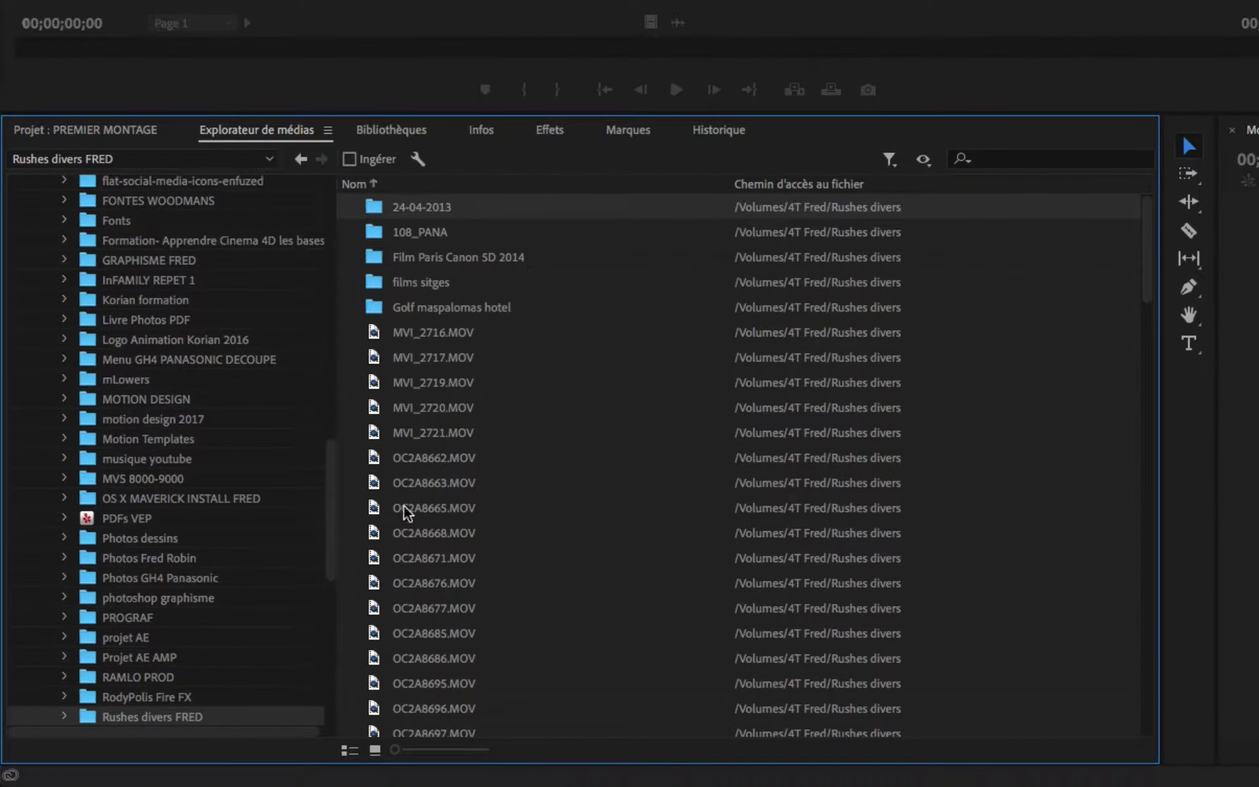
scroll(188, 586, up, 10)
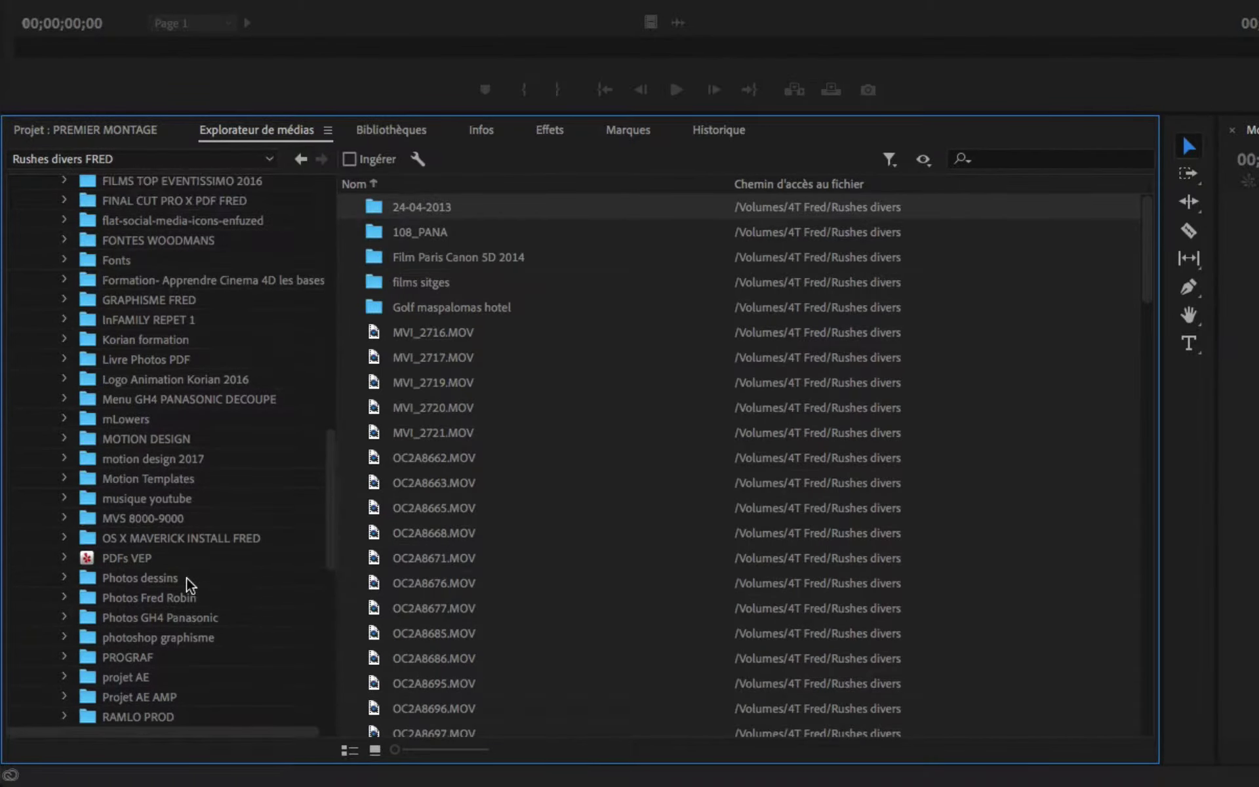
scroll(188, 585, up, 6)
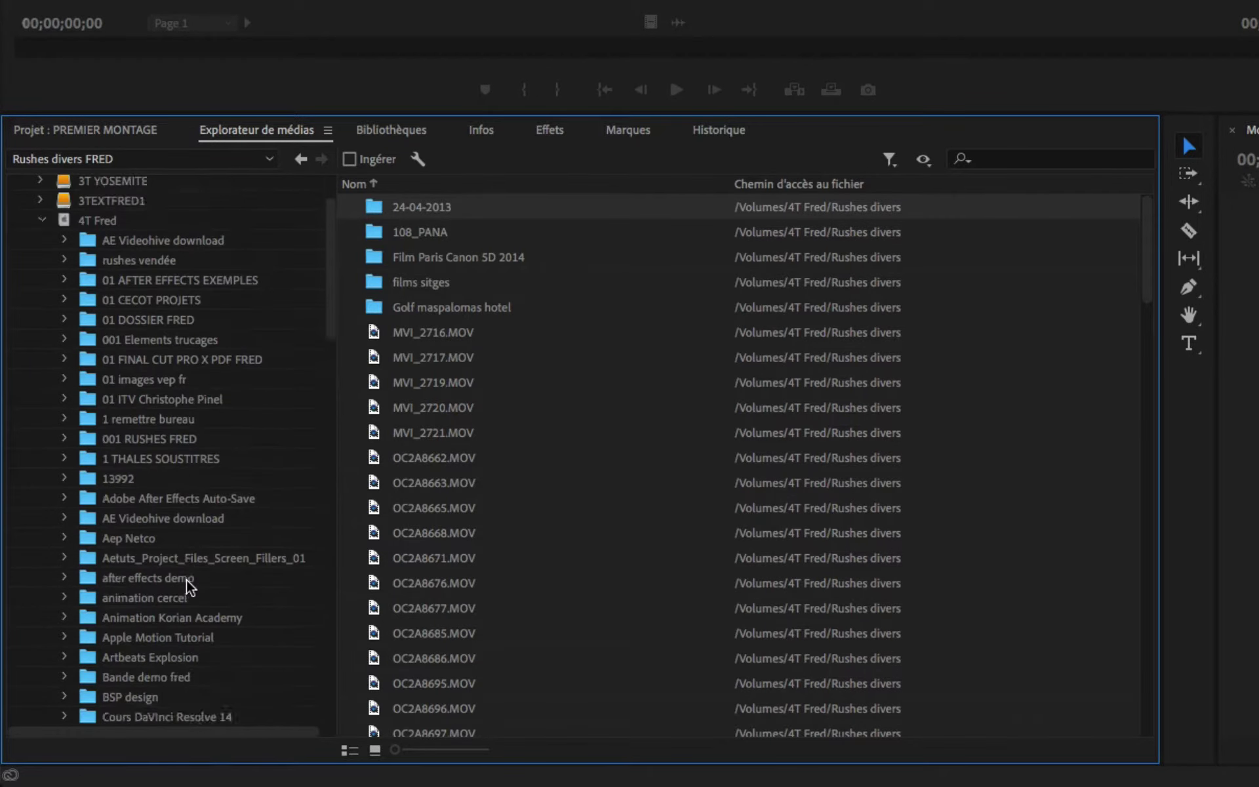
click(169, 524)
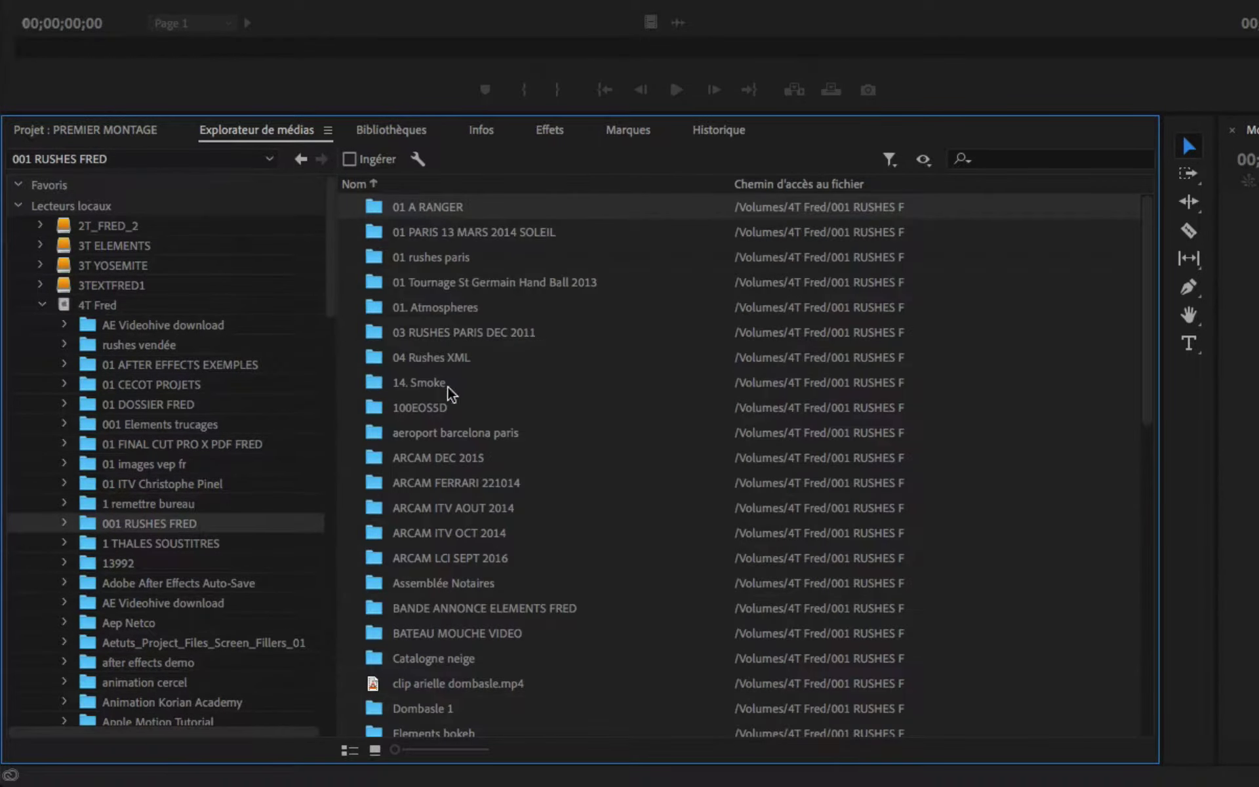
- Find the BATEAU MOUCHE VIDEO folder among the rushes and open its 100EOS5D subfolder
scroll(445, 578, down, 6)
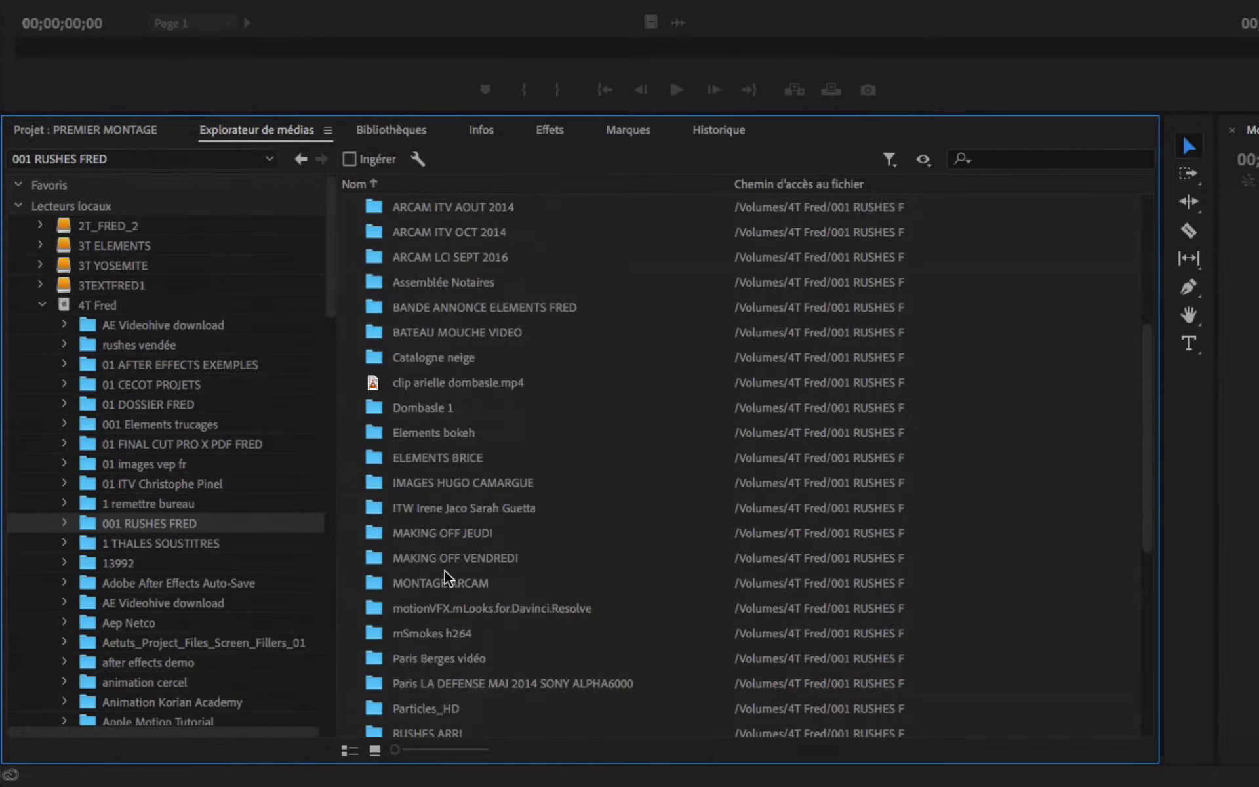
scroll(445, 578, down, 3)
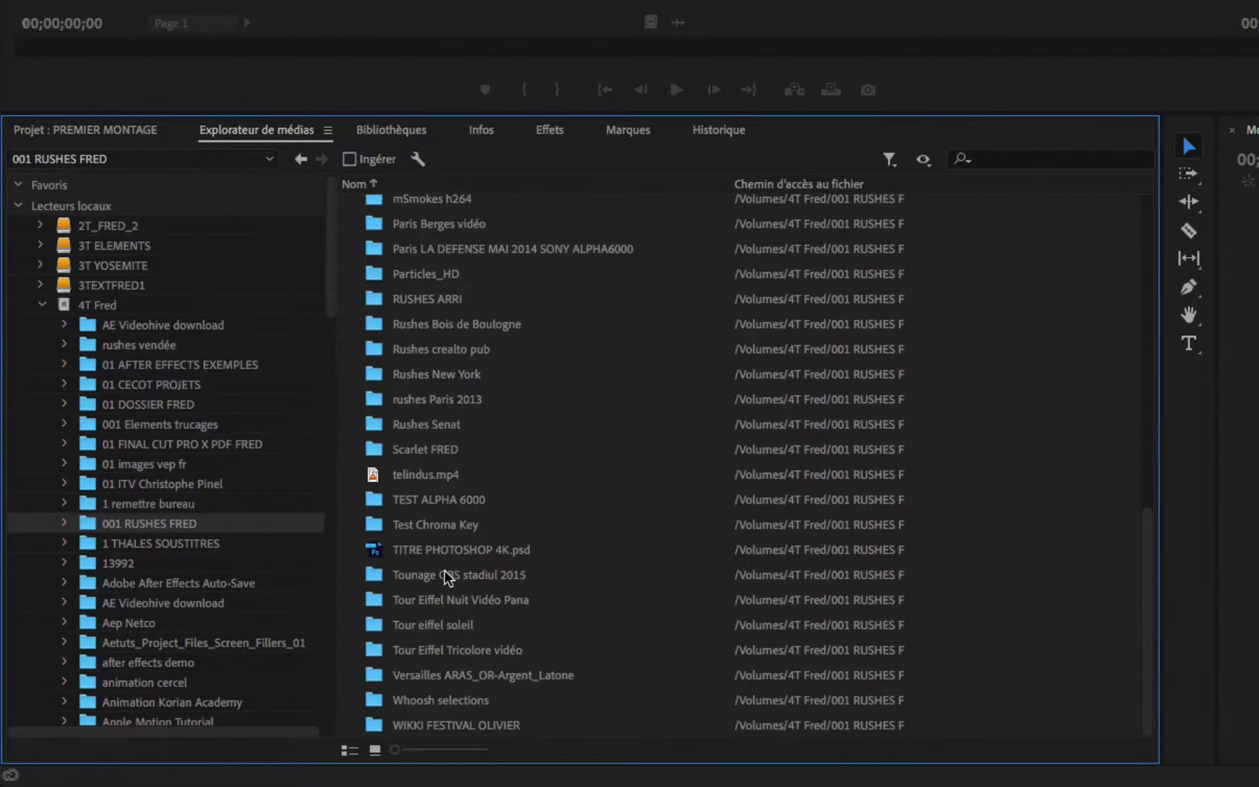
scroll(445, 578, up, 4)
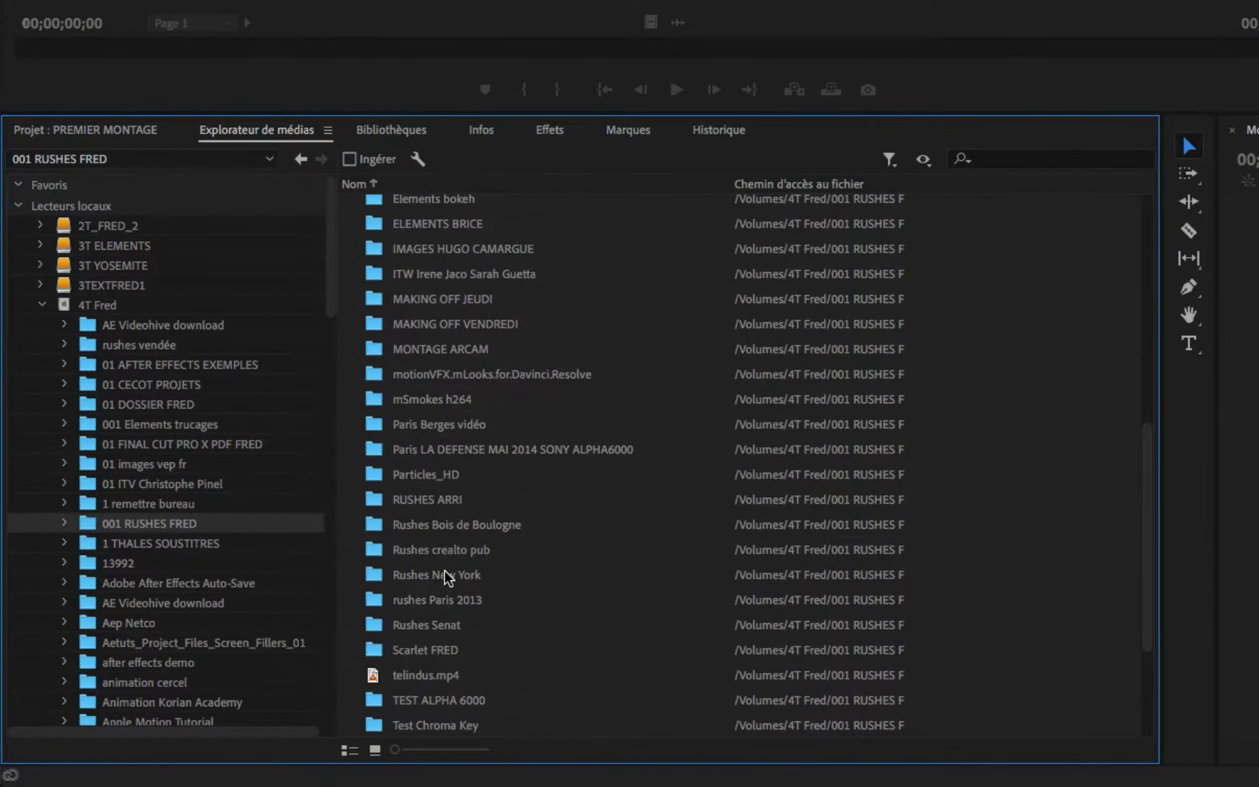
scroll(445, 578, up, 3)
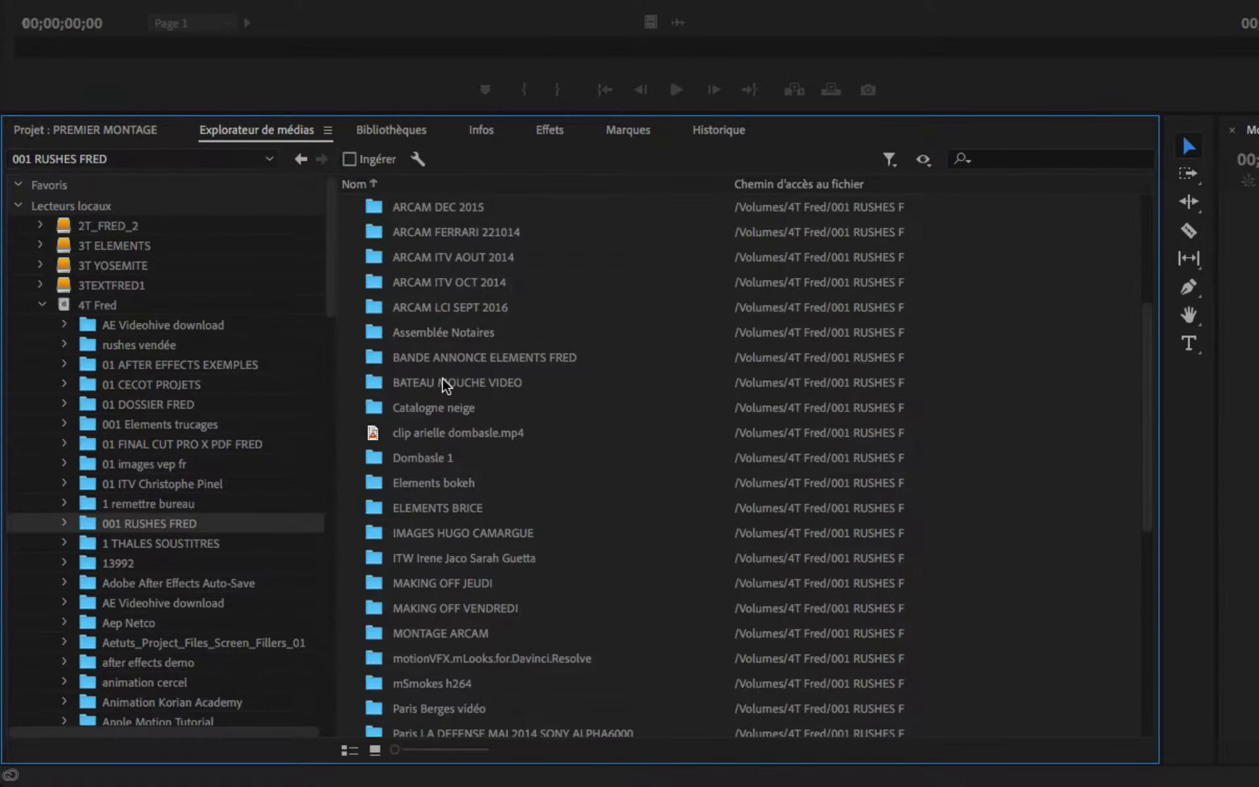
double_click(445, 385)
double_click(426, 205)
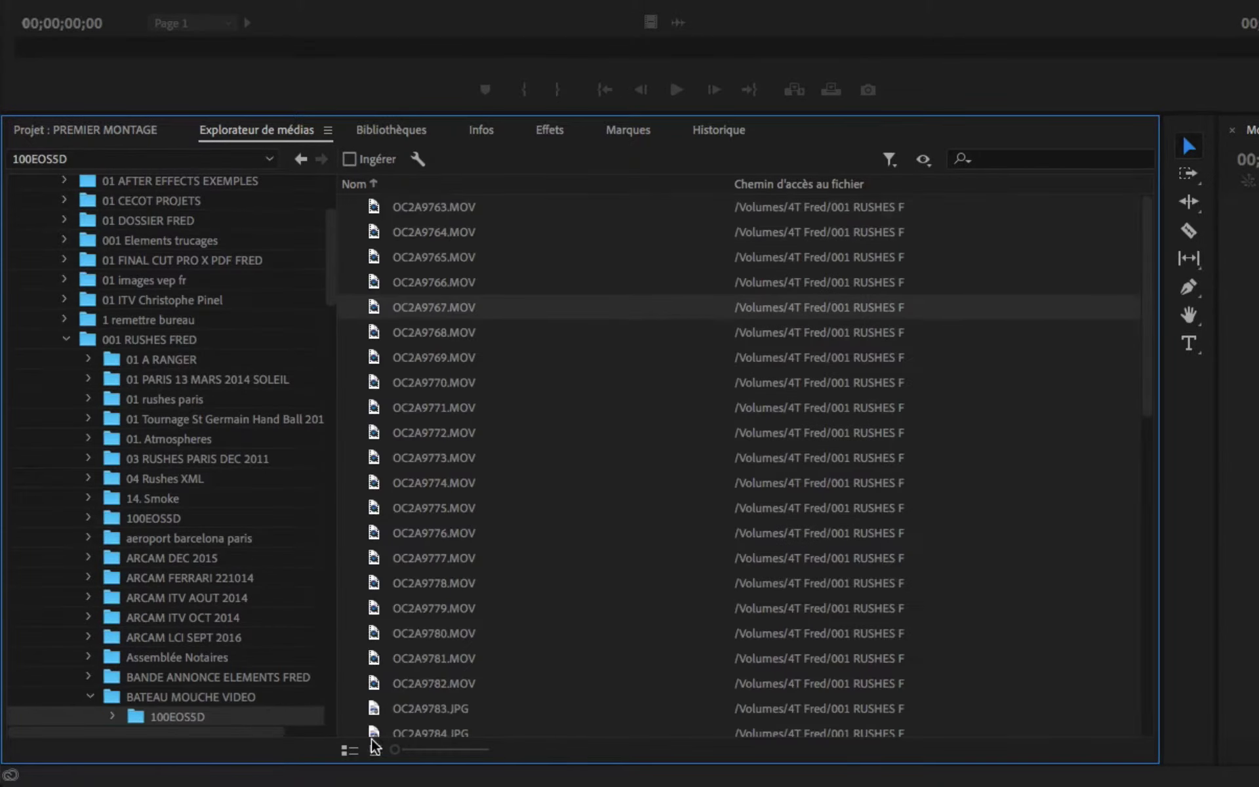
- Show the 100EOS5D folder's media as thumbnails and look through the clips and photos
click(374, 749)
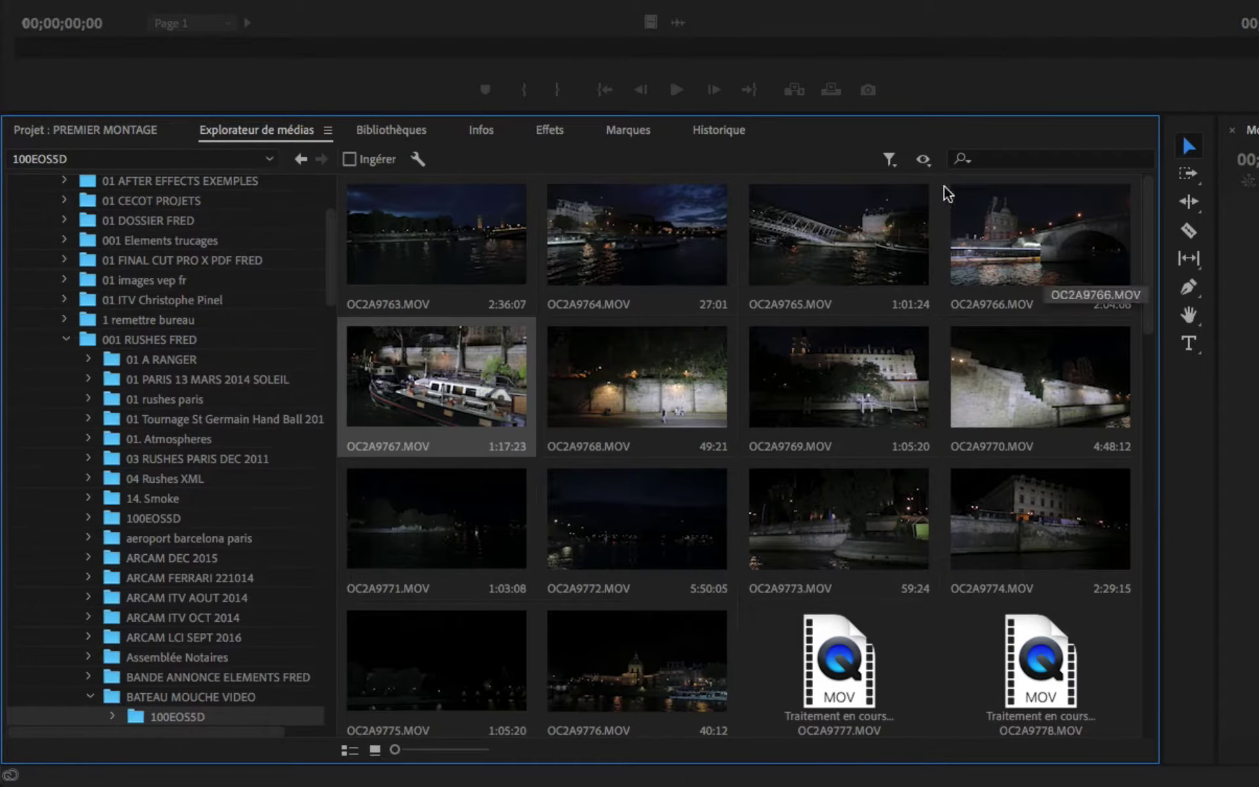
scroll(635, 588, down, 3)
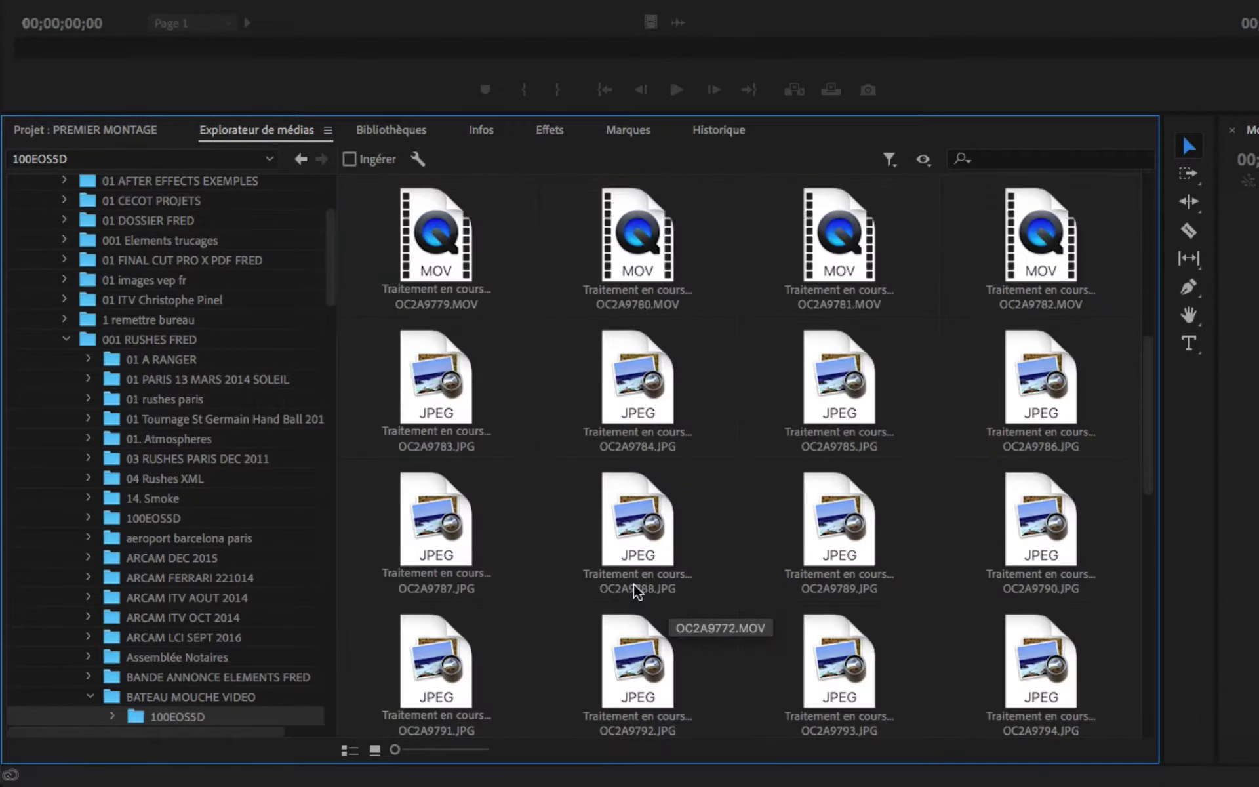
scroll(635, 590, up, 3)
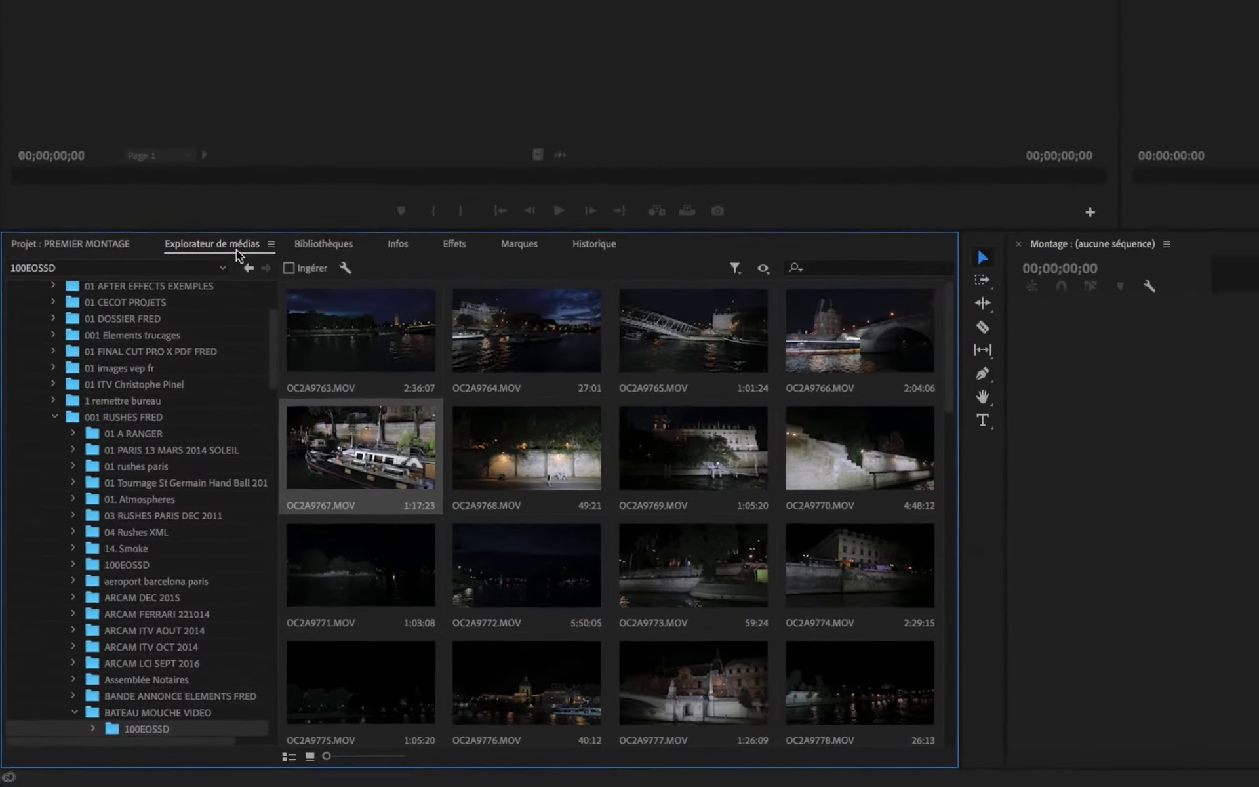
- Start a file import and browse to the 001 RUSHES folder on the 4T drive
click(106, 7)
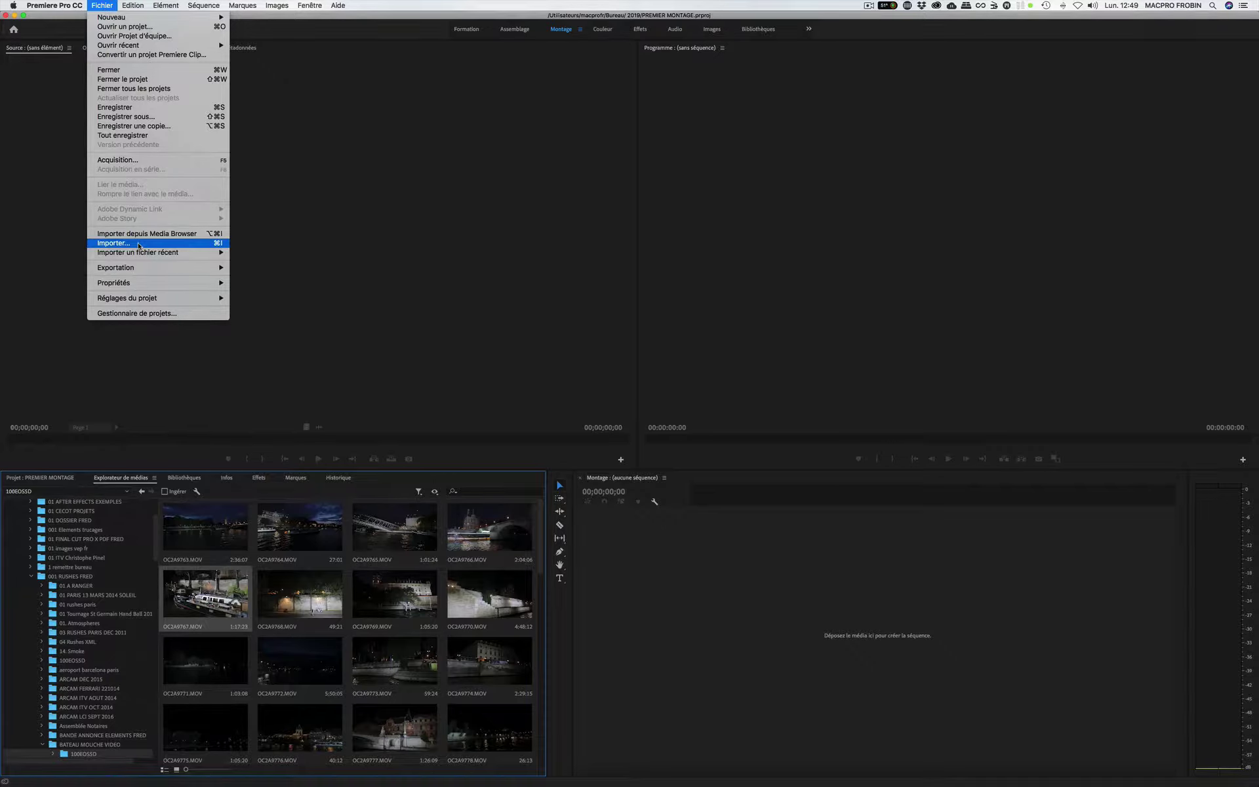
click(190, 244)
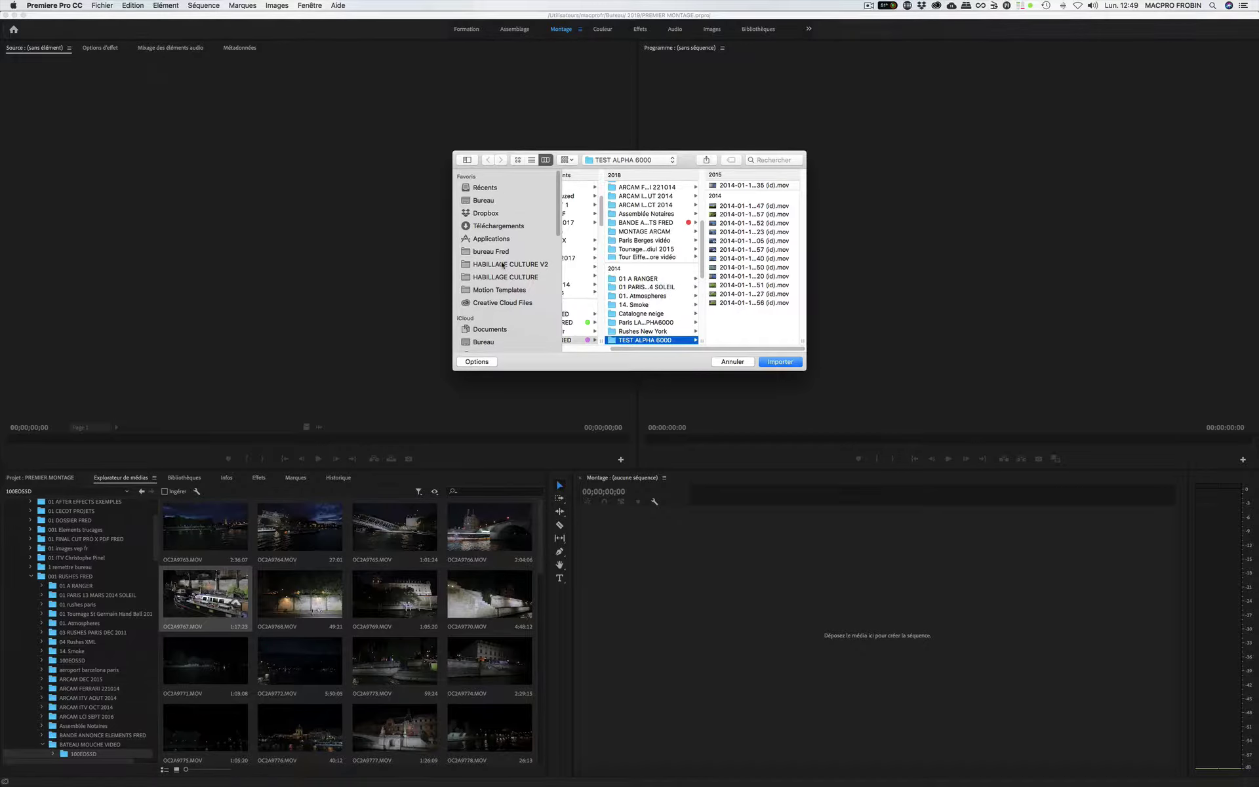
click(495, 251)
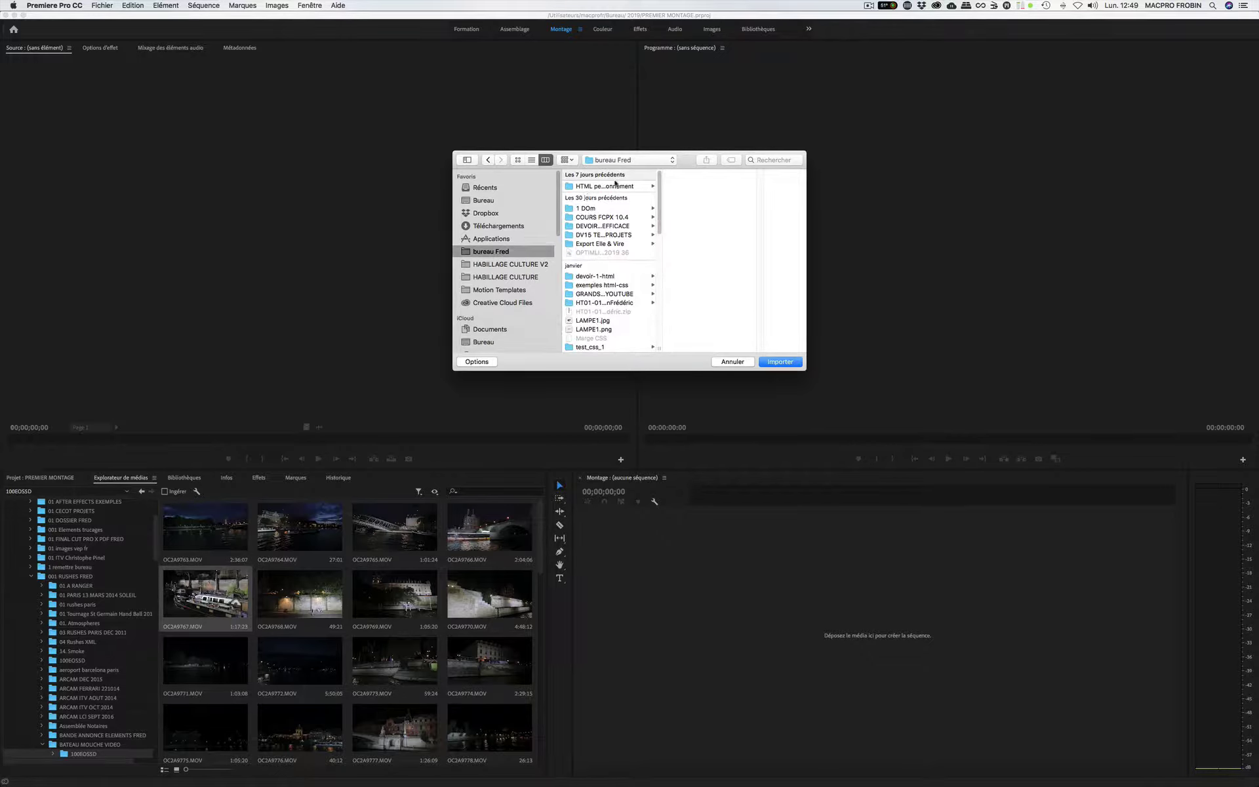
scroll(498, 295, down, 5)
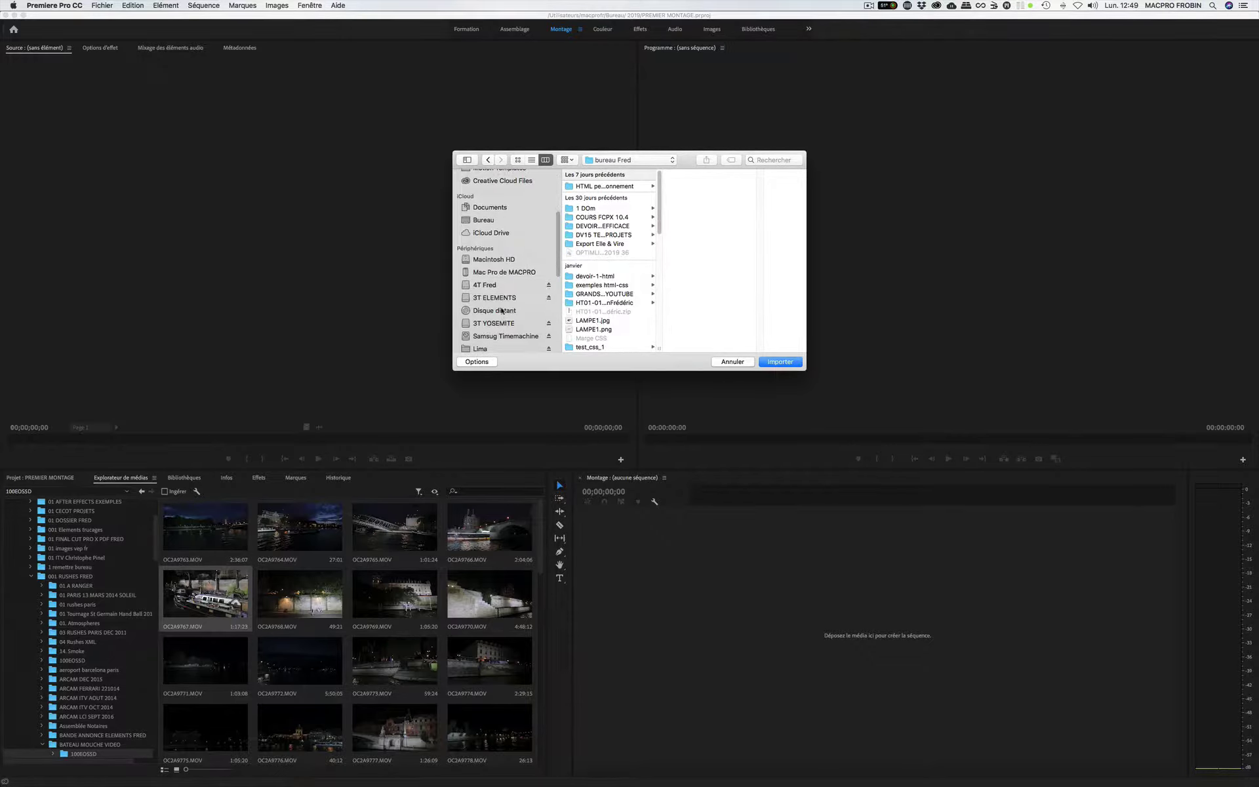
click(488, 284)
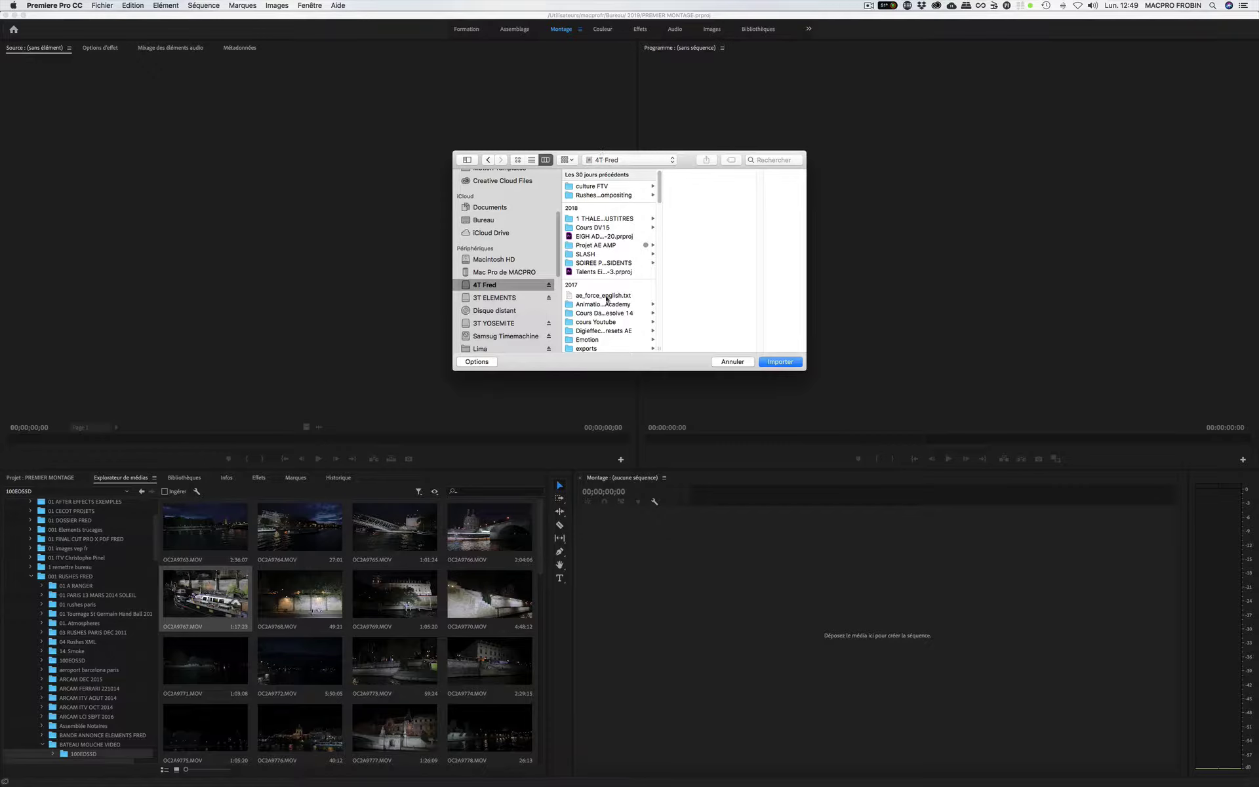
scroll(607, 298, down, 5)
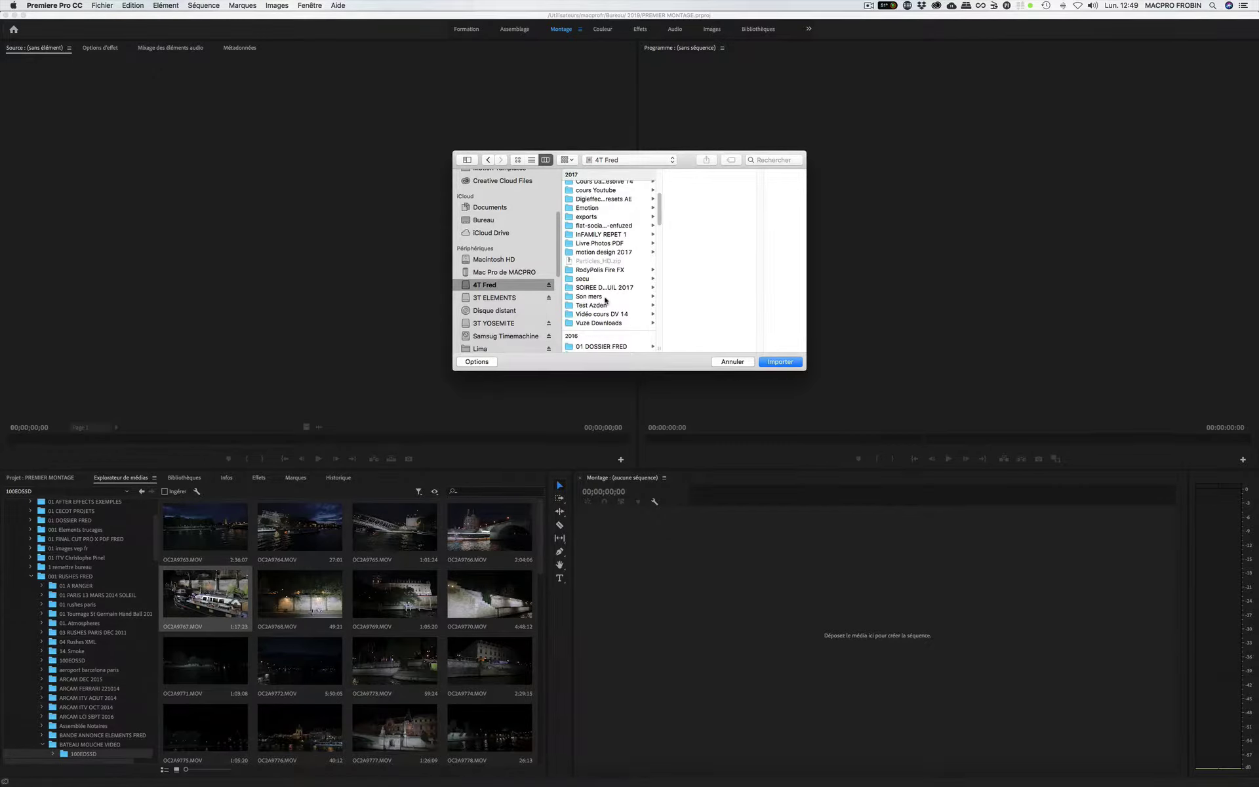
scroll(606, 301, down, 5)
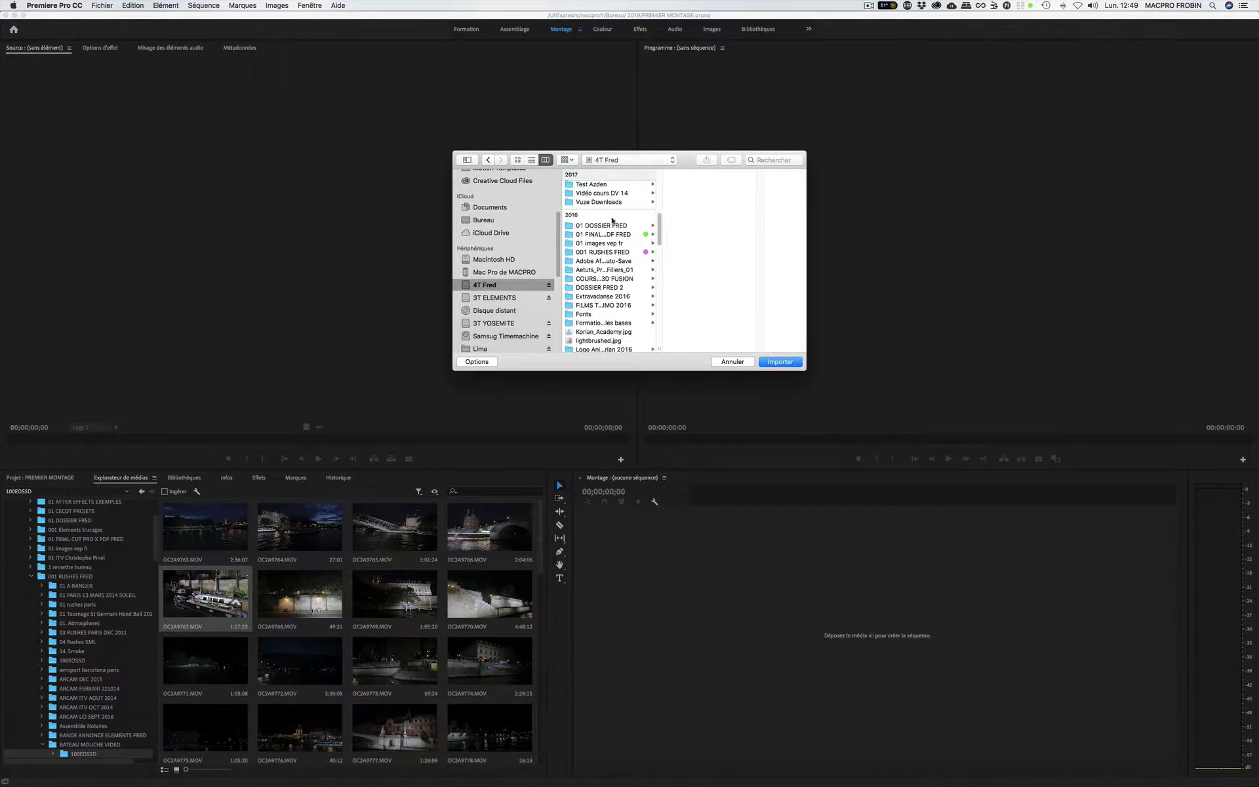
click(611, 226)
click(607, 253)
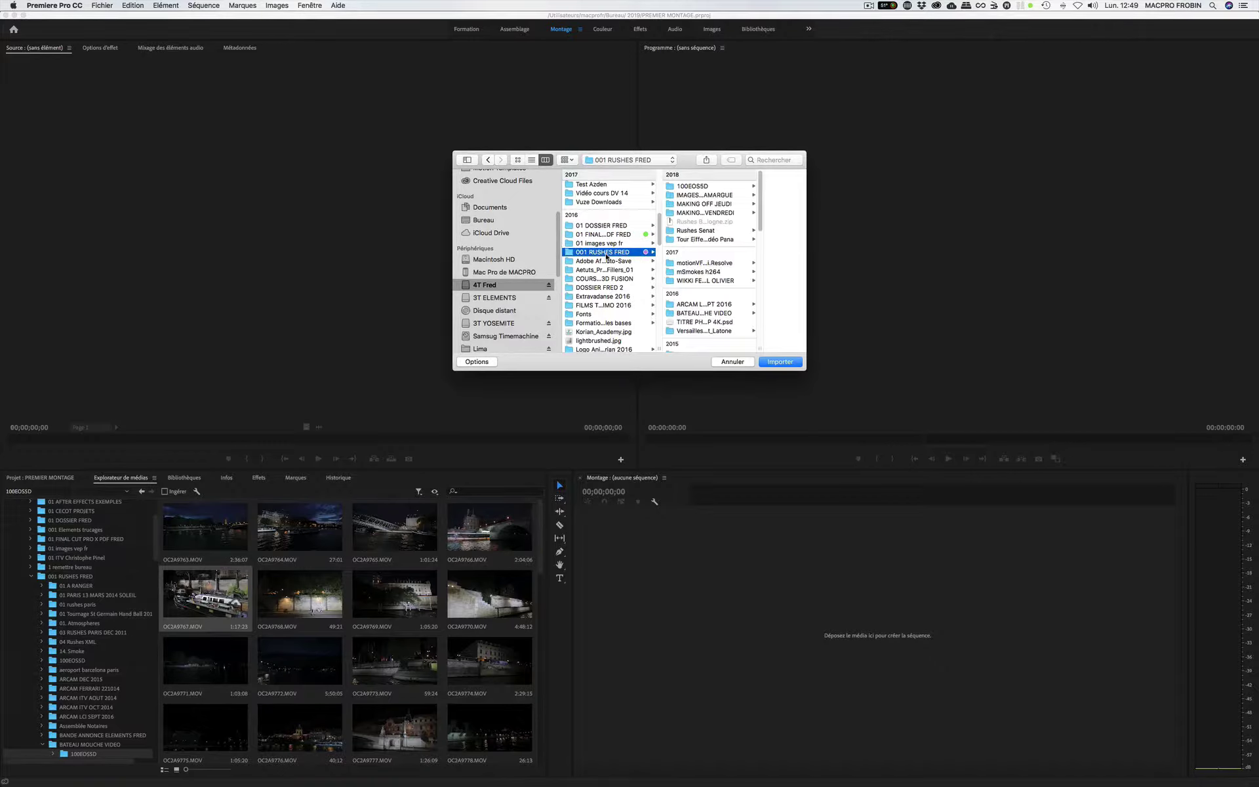
- Browse in the import dialog to the CAM 1 50p 28M PS folder inside the Paris LA DEFENSE folder
scroll(699, 240, down, 7)
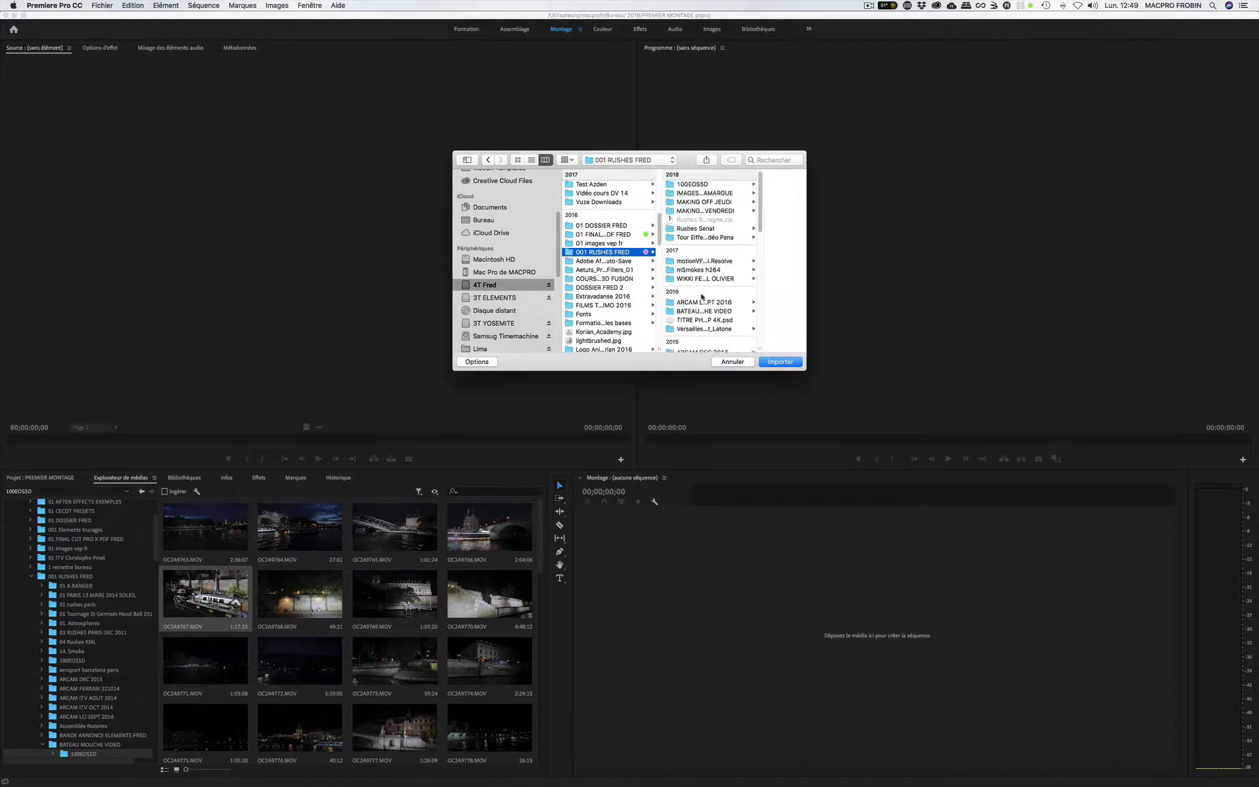
scroll(702, 296, down, 2)
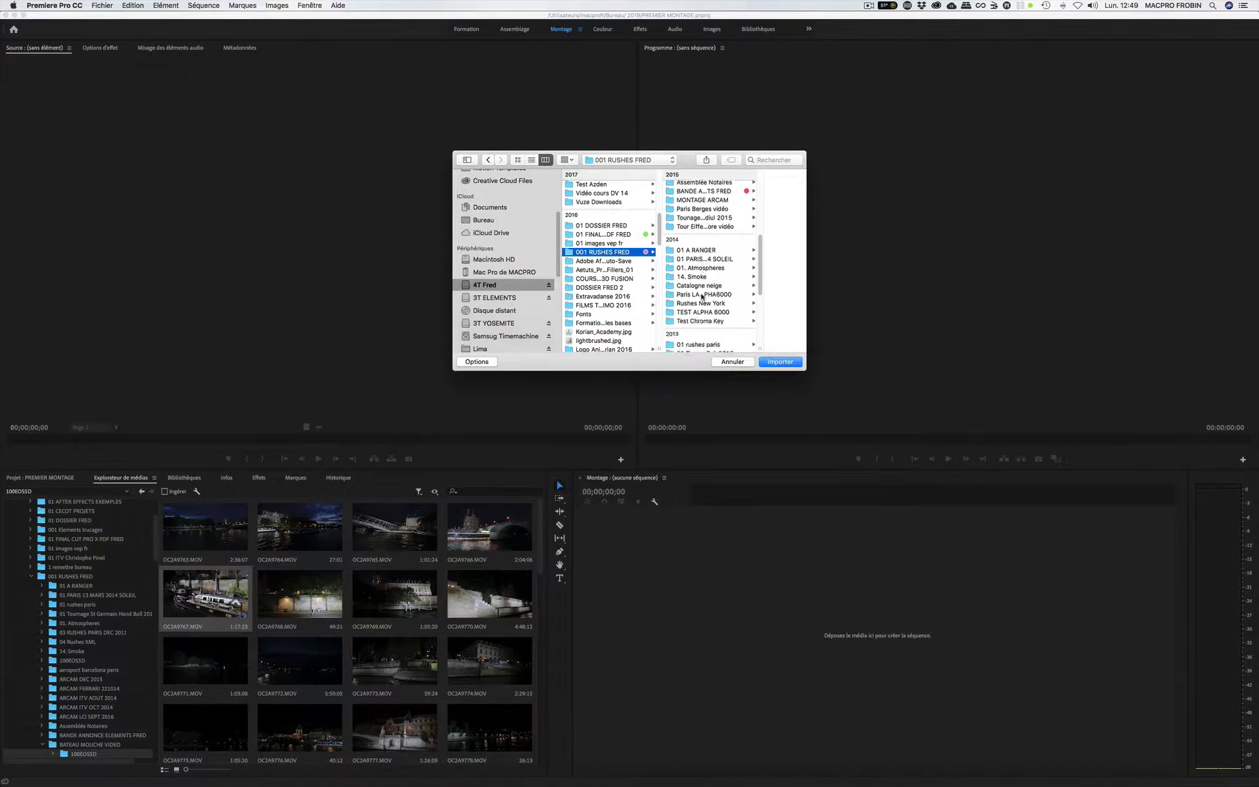
click(702, 293)
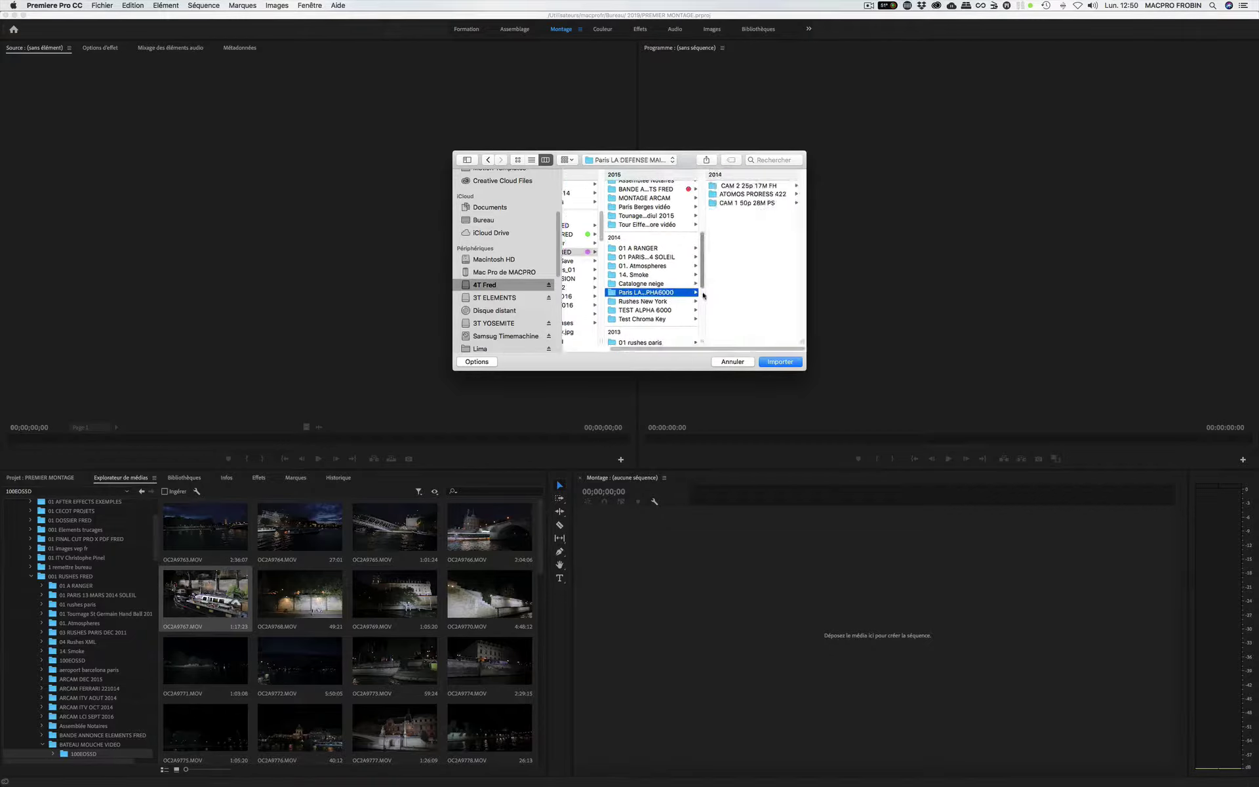
click(731, 203)
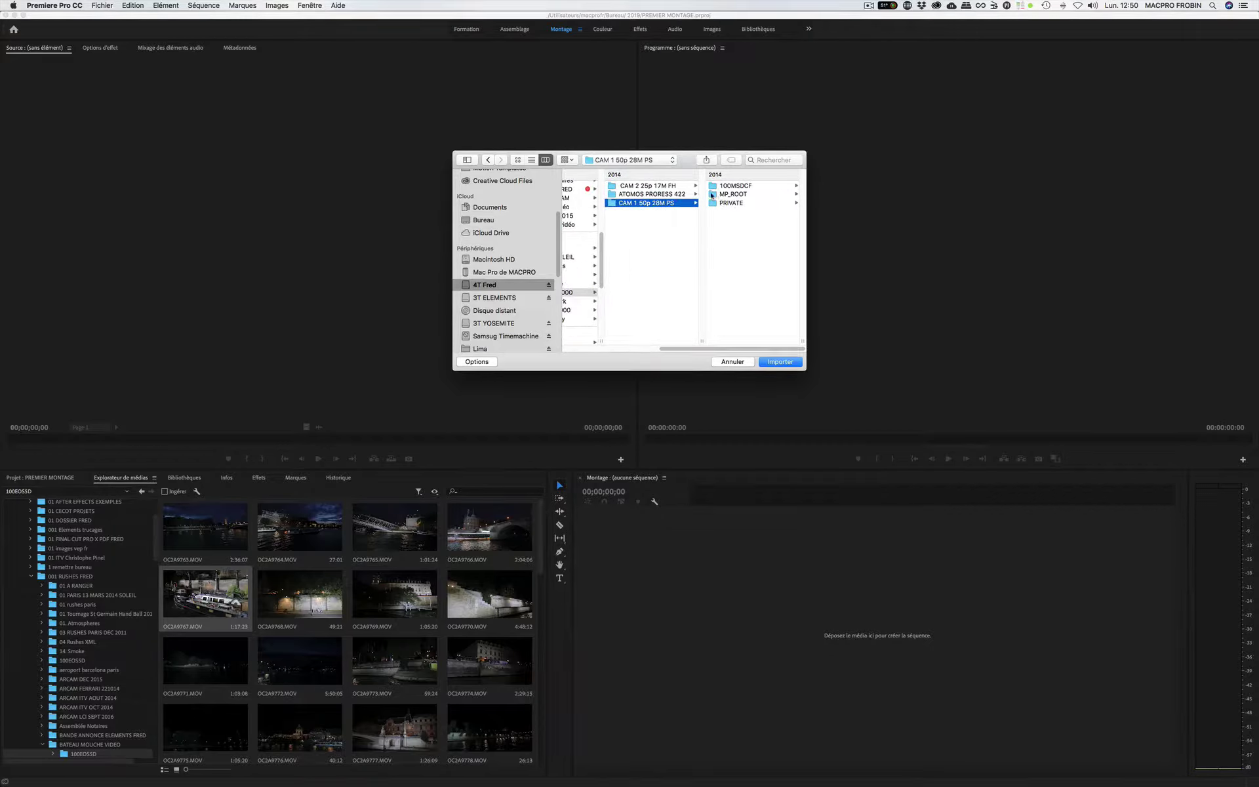
scroll(679, 342, left, 3)
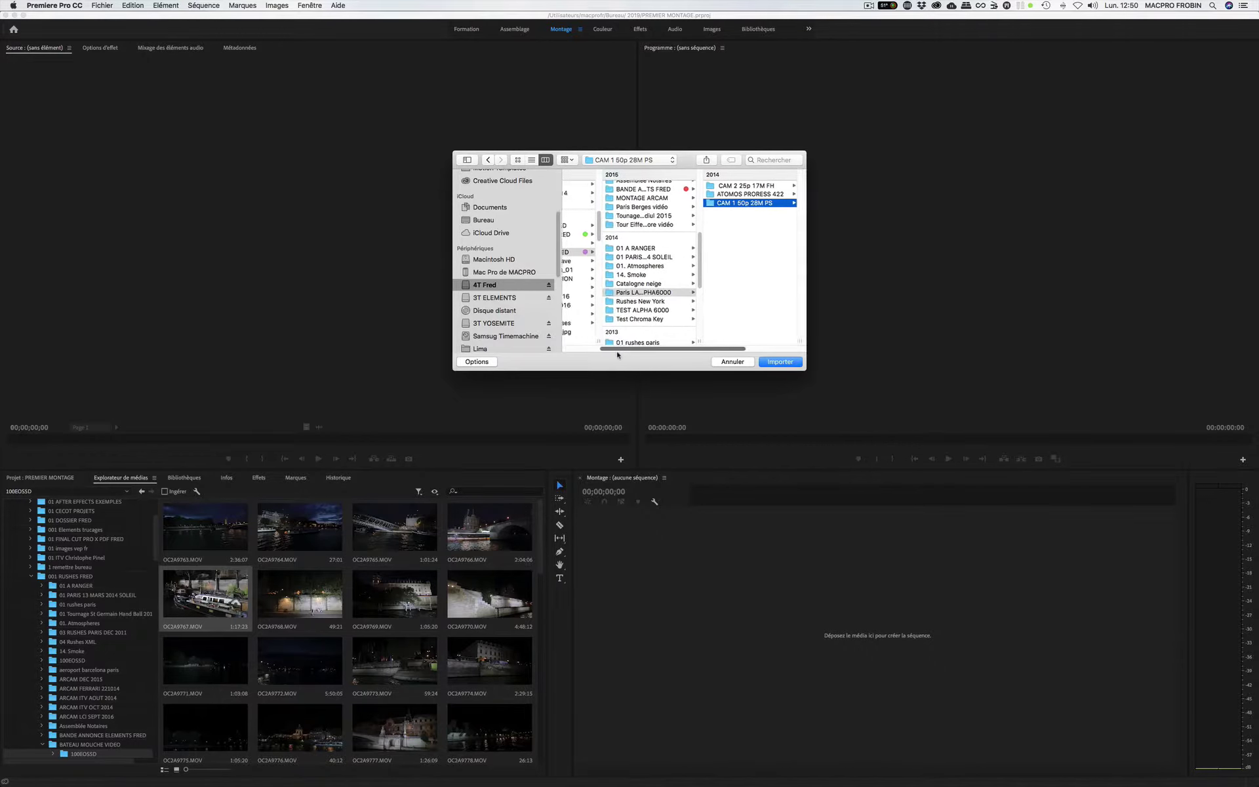
click(650, 310)
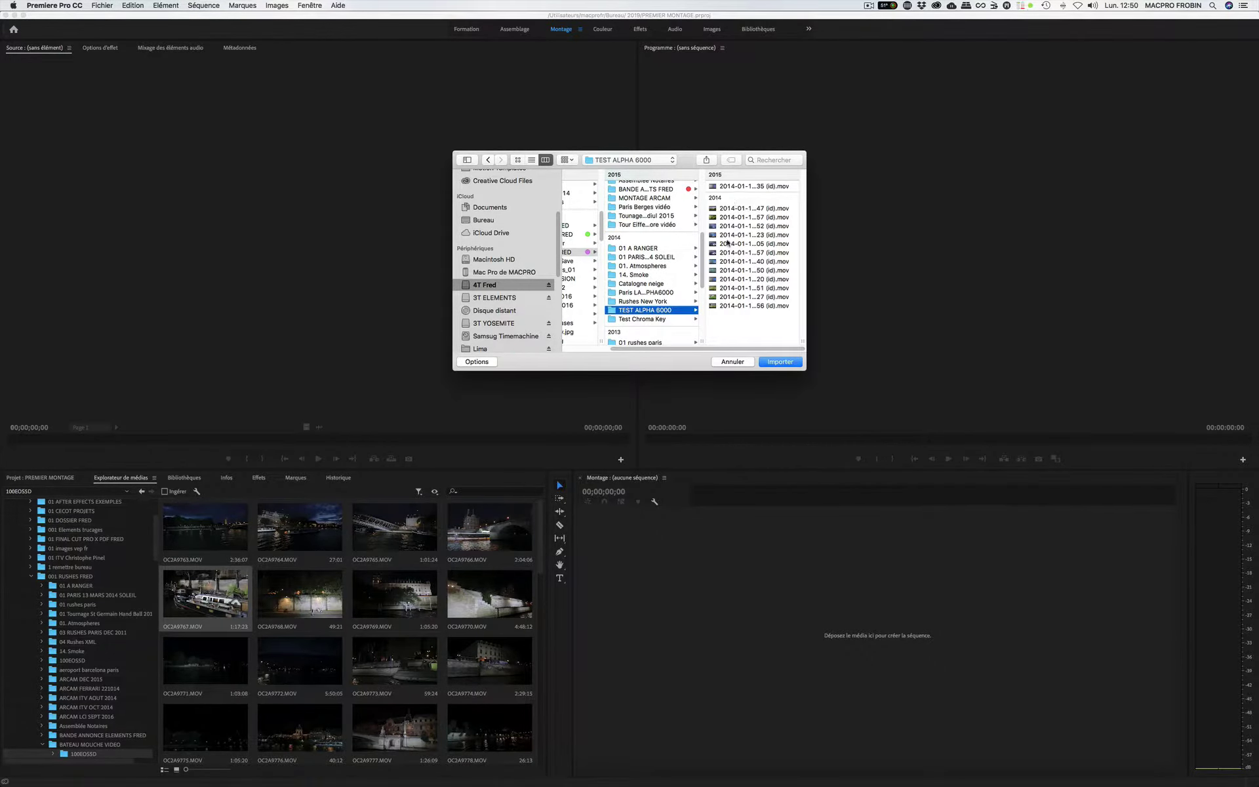
click(728, 234)
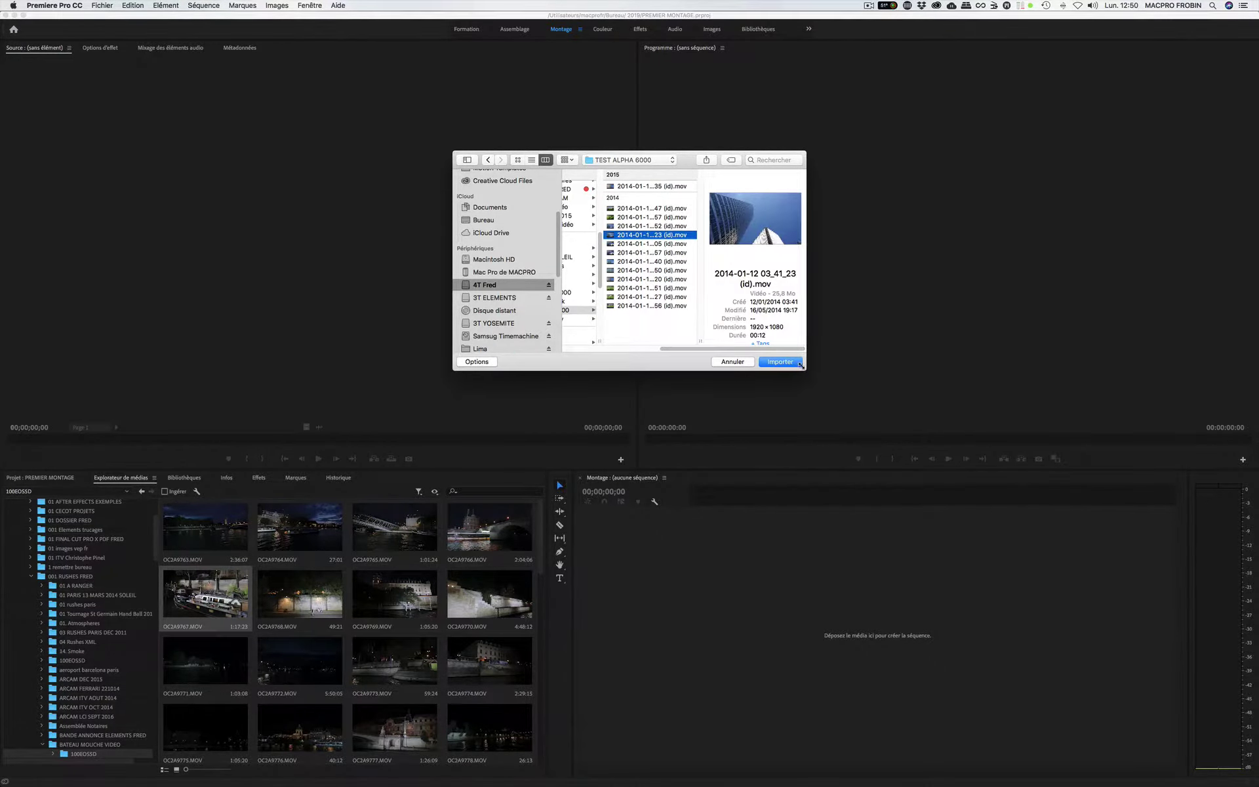
drag(800, 364, 1015, 598)
click(948, 597)
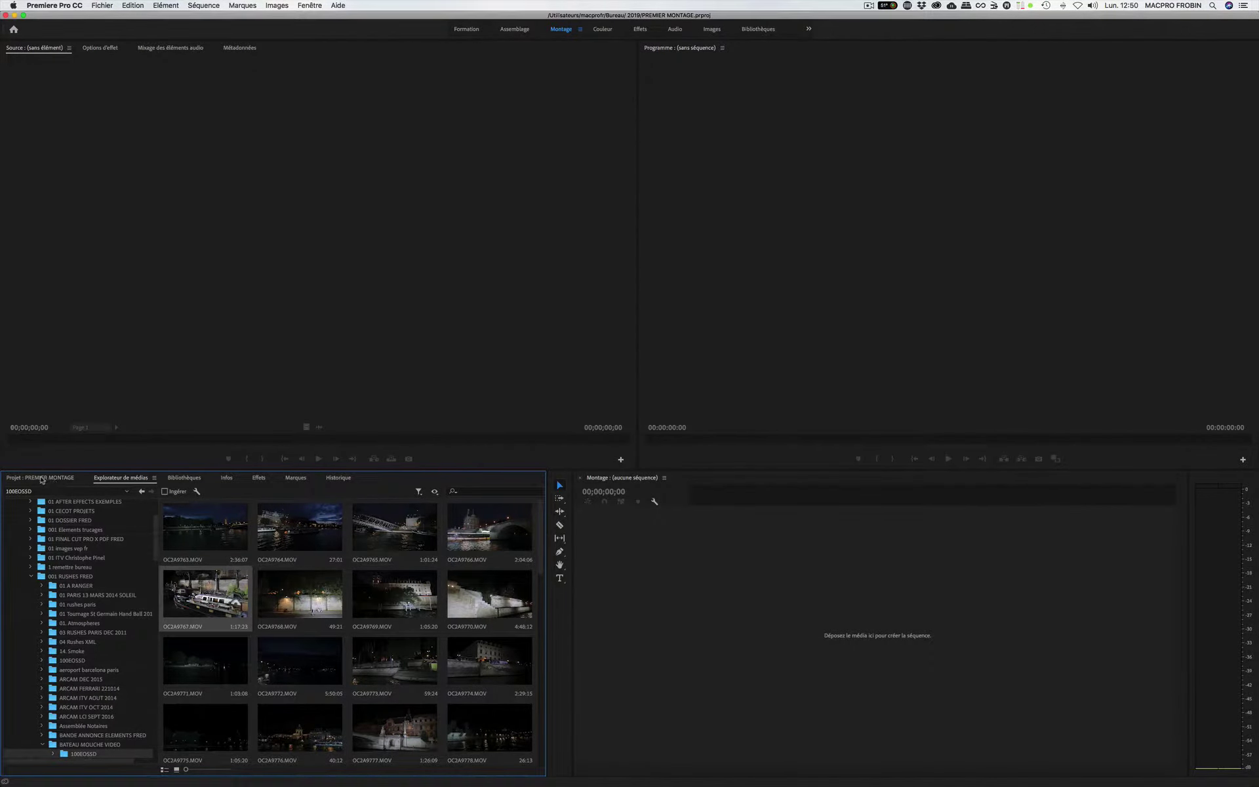
click(41, 481)
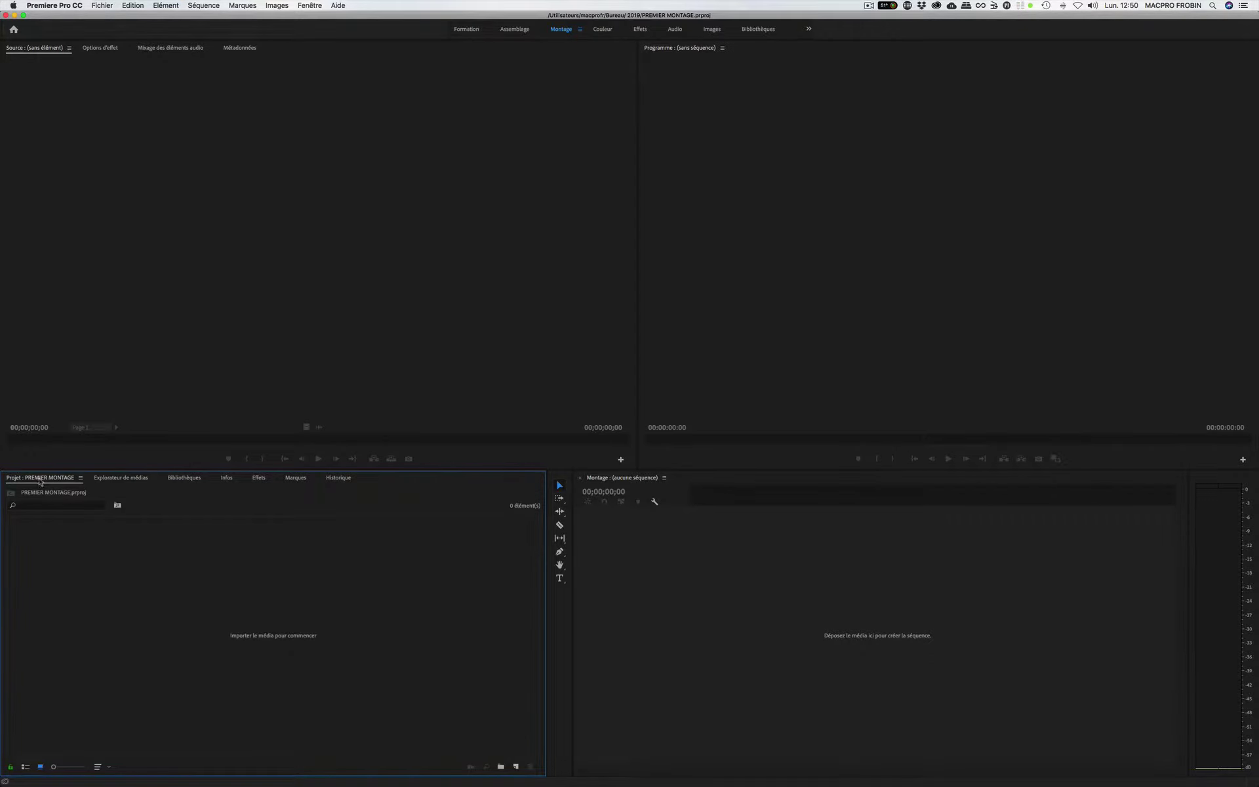
double_click(214, 623)
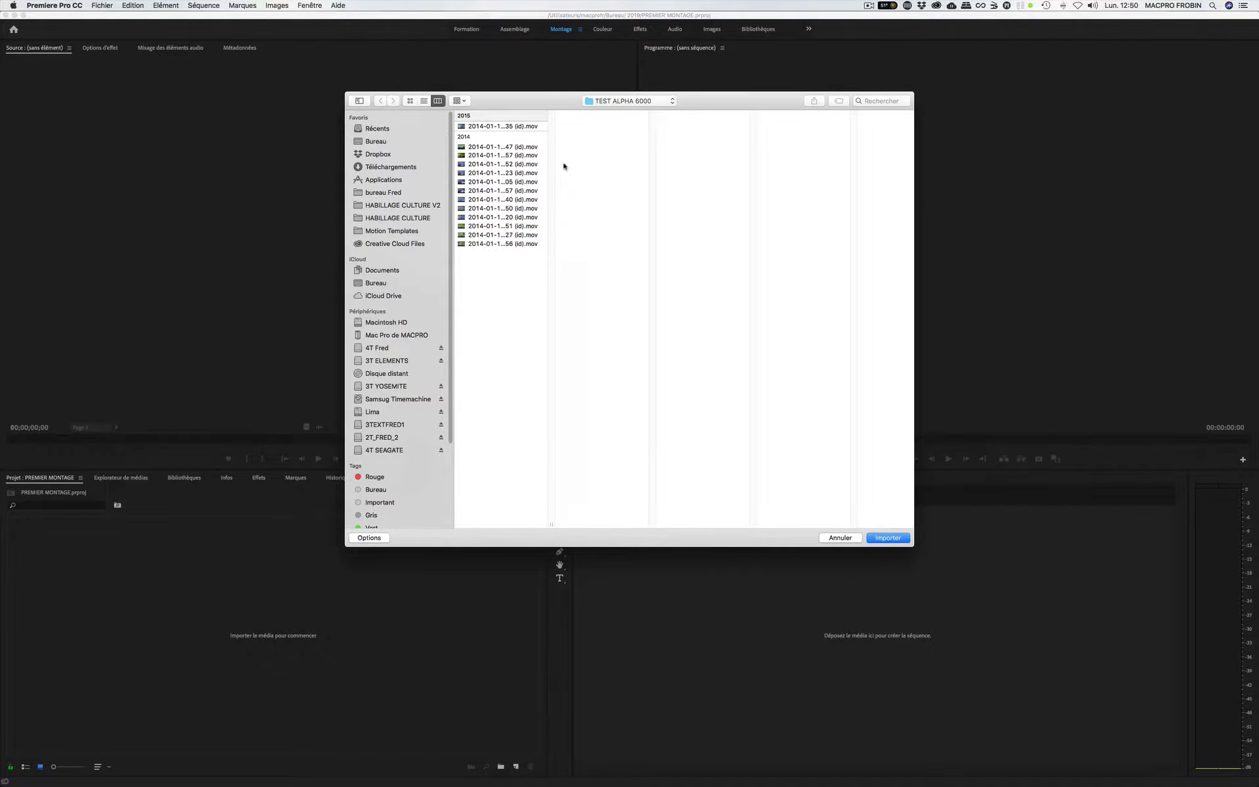
click(493, 183)
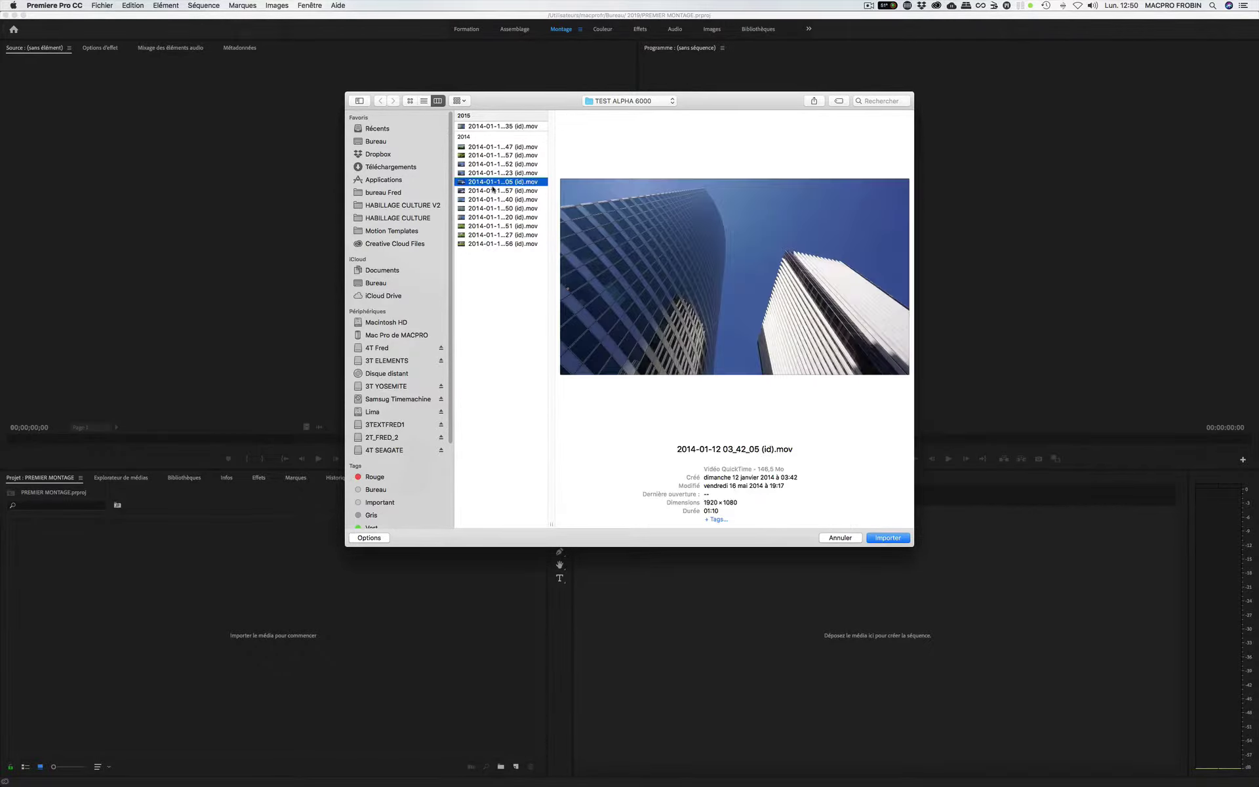
shift+click(483, 200)
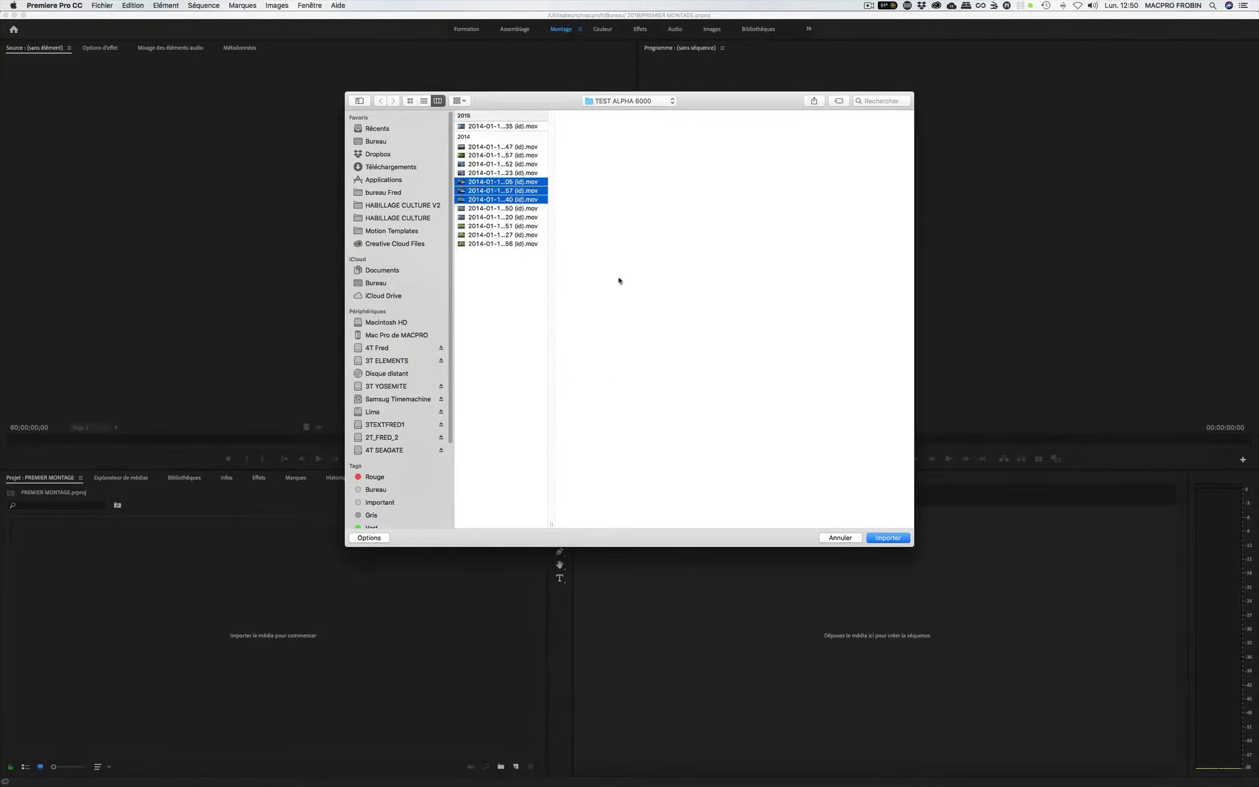
click(892, 541)
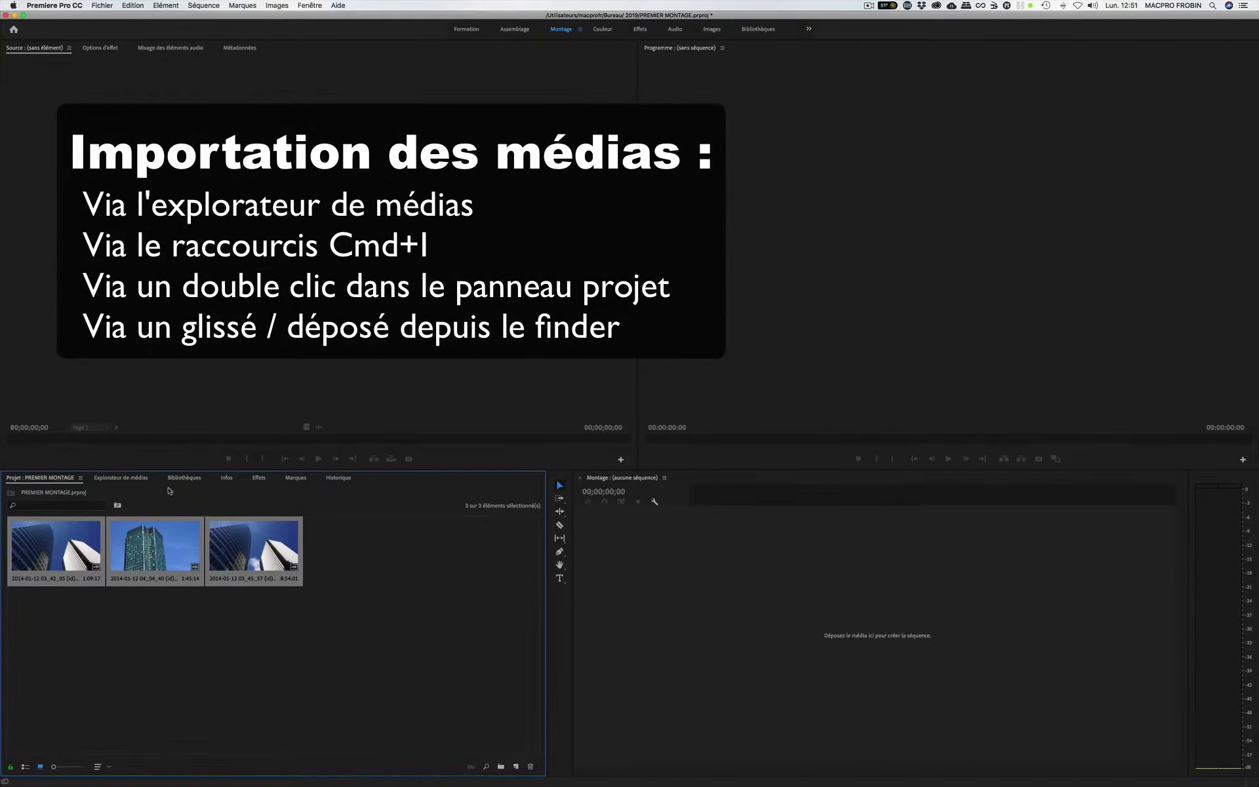
- Browse the 100EOS5D folder in the media browser and import the night clip OC2A9782.MOV into the project
click(130, 479)
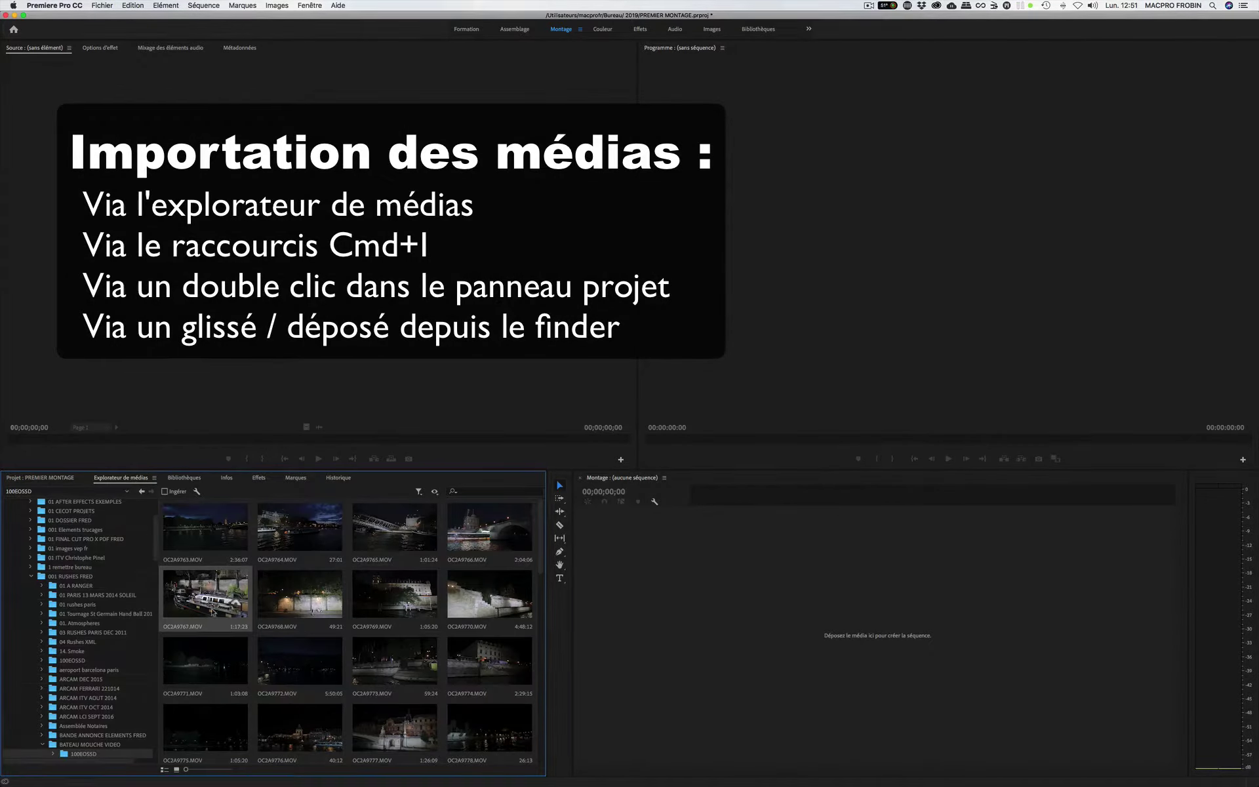
click(470, 535)
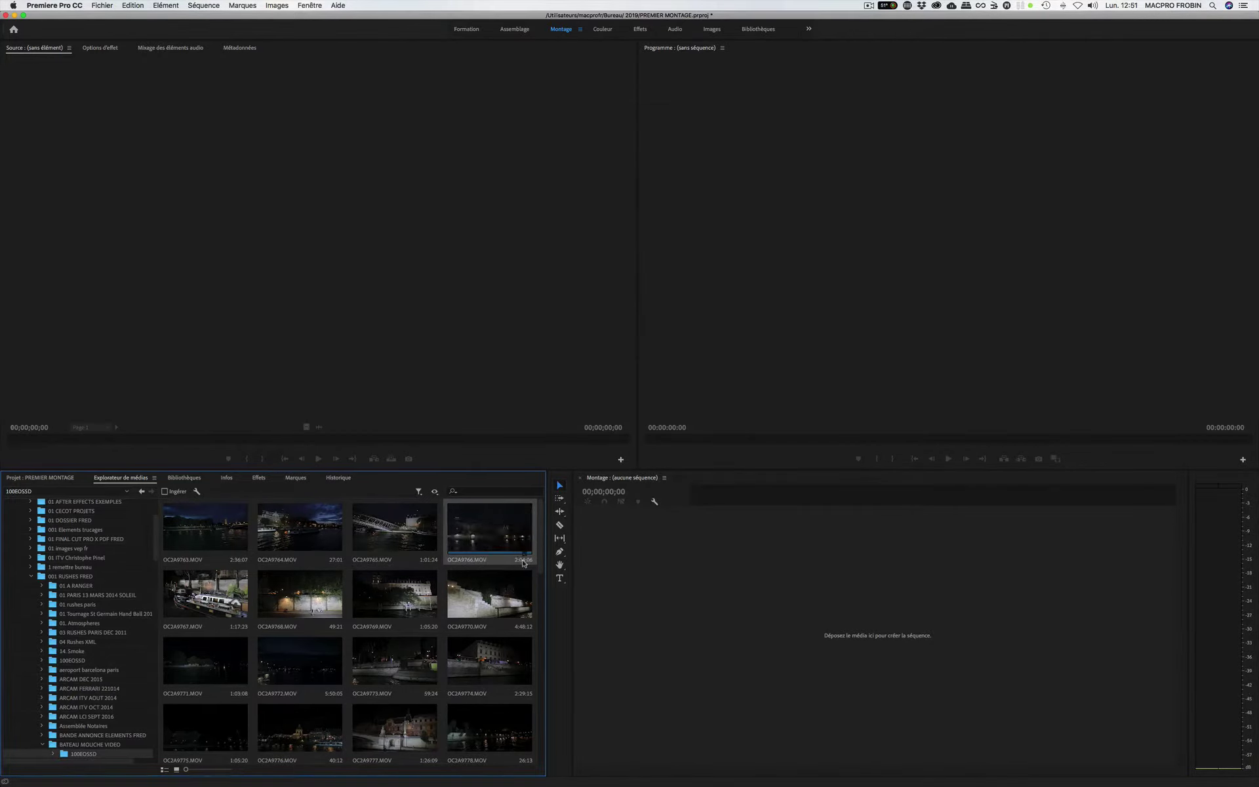
scroll(472, 690, down, 7)
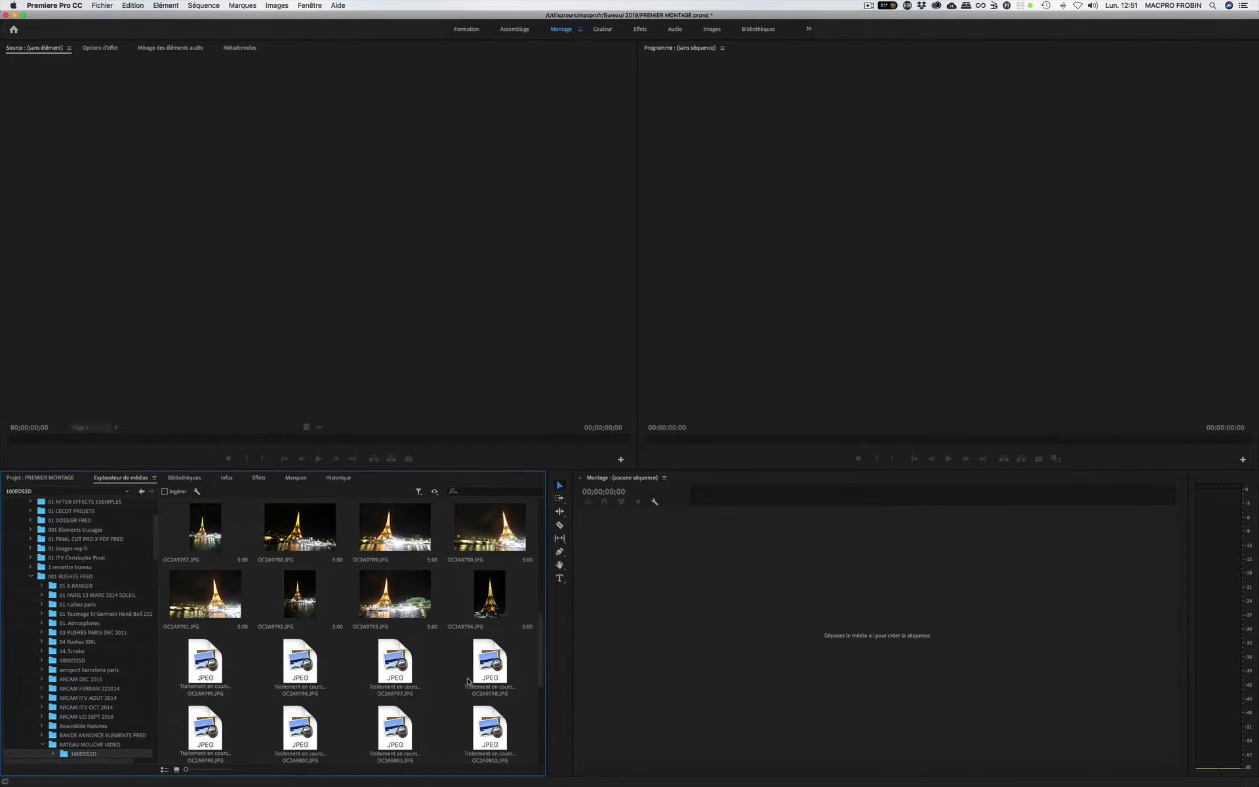
scroll(470, 682, up, 3)
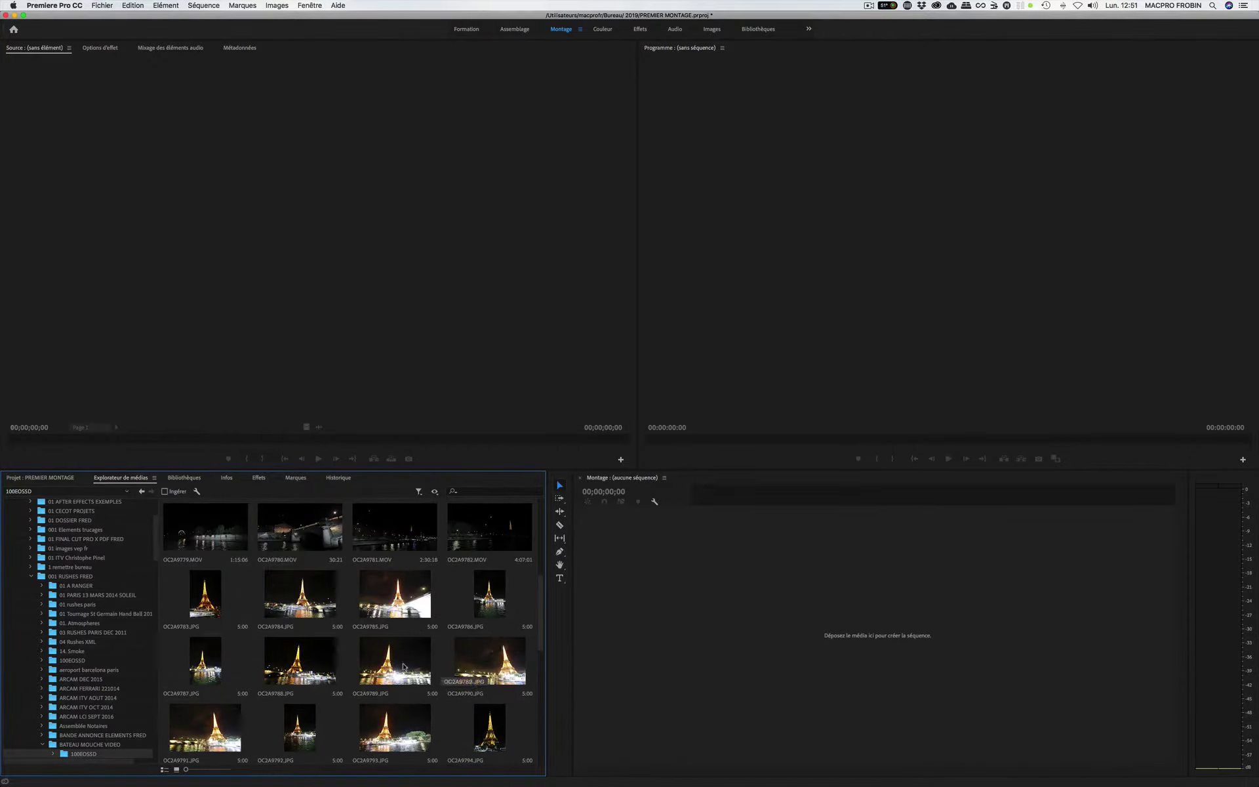
scroll(375, 669, up, 2)
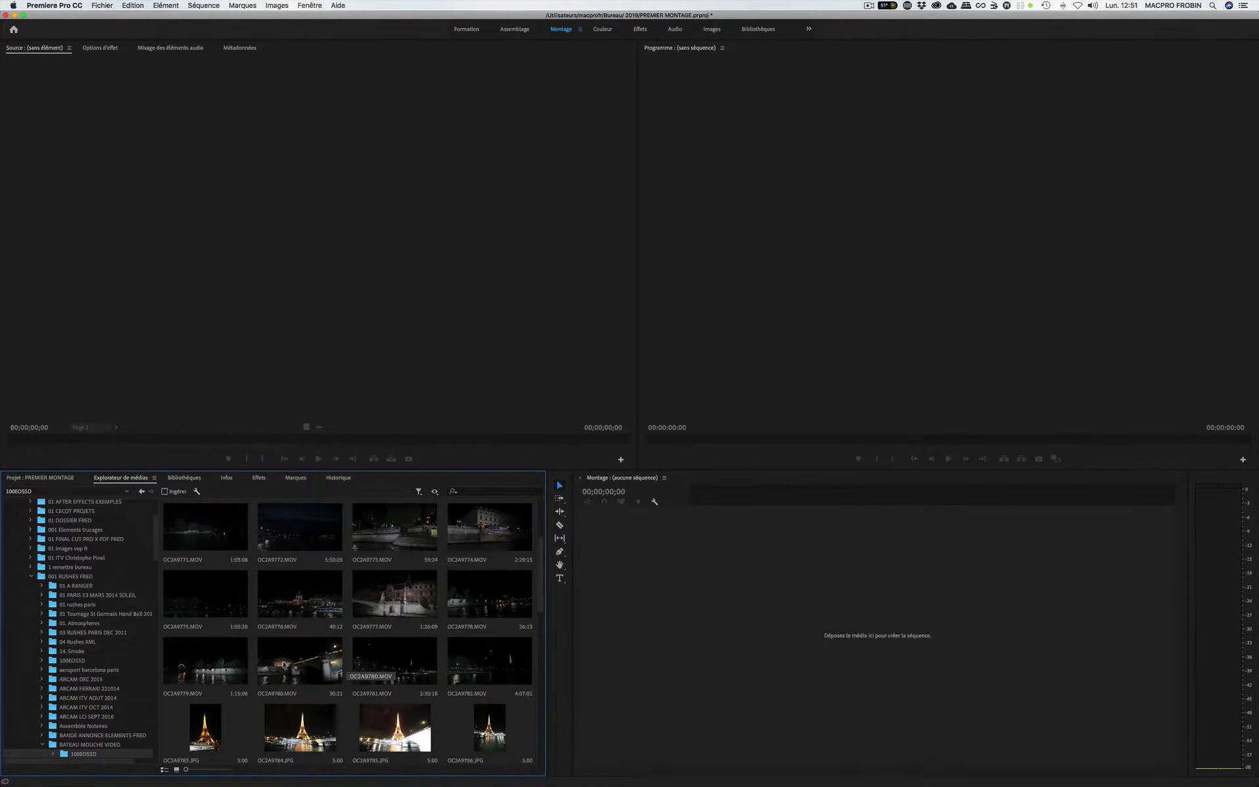
scroll(331, 664, down, 1)
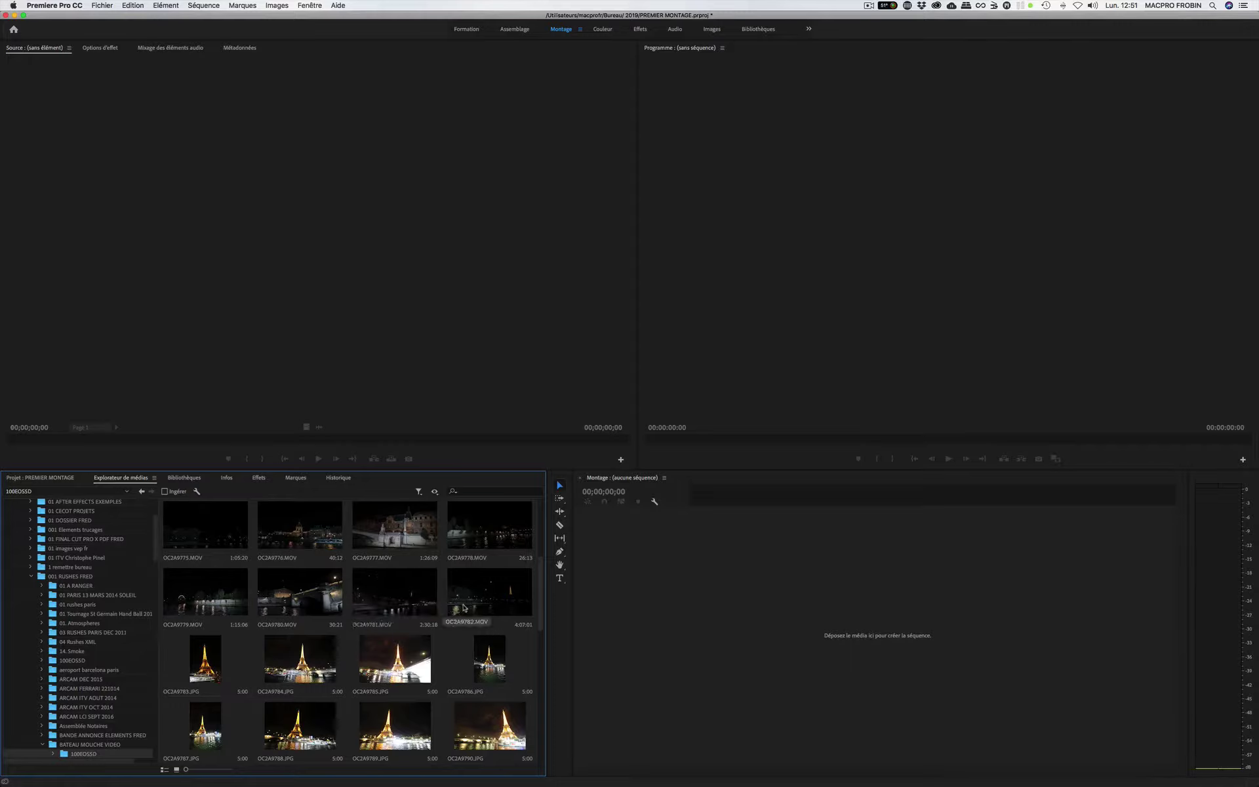
click(495, 606)
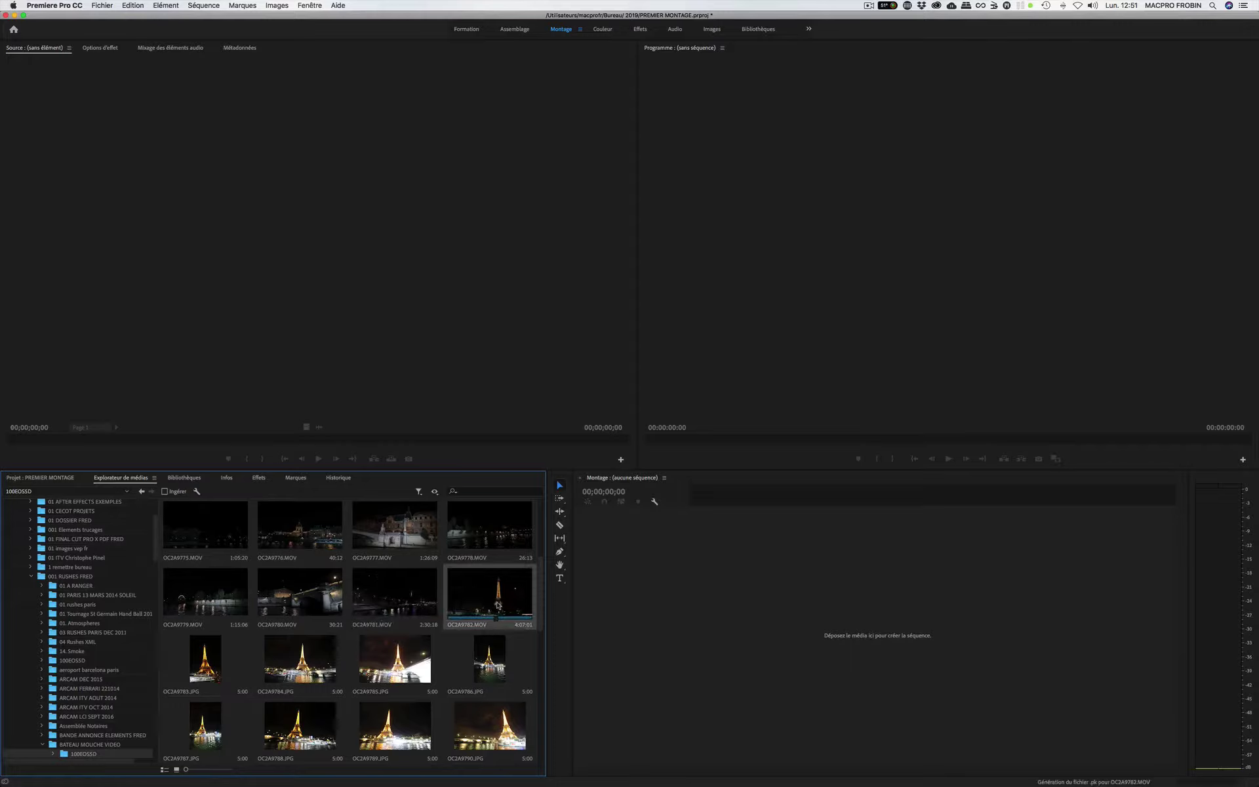
right_click(492, 606)
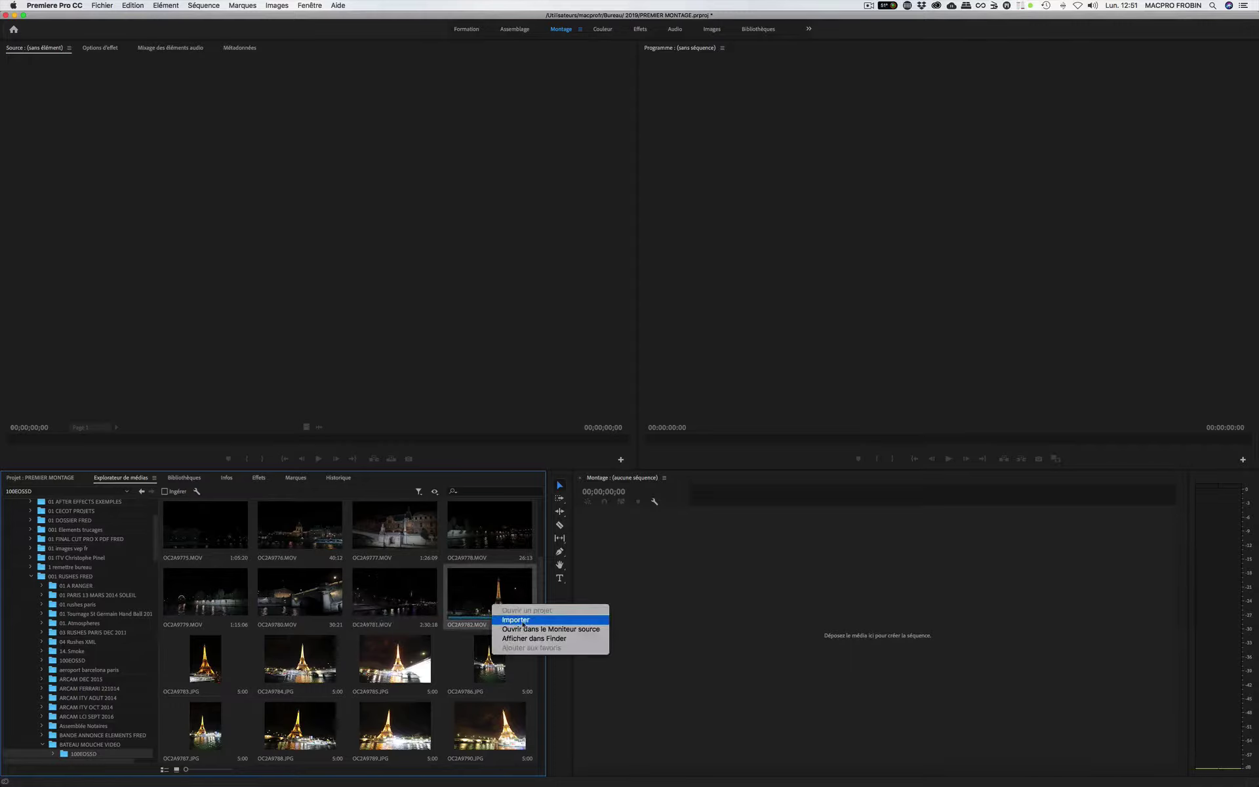
click(521, 620)
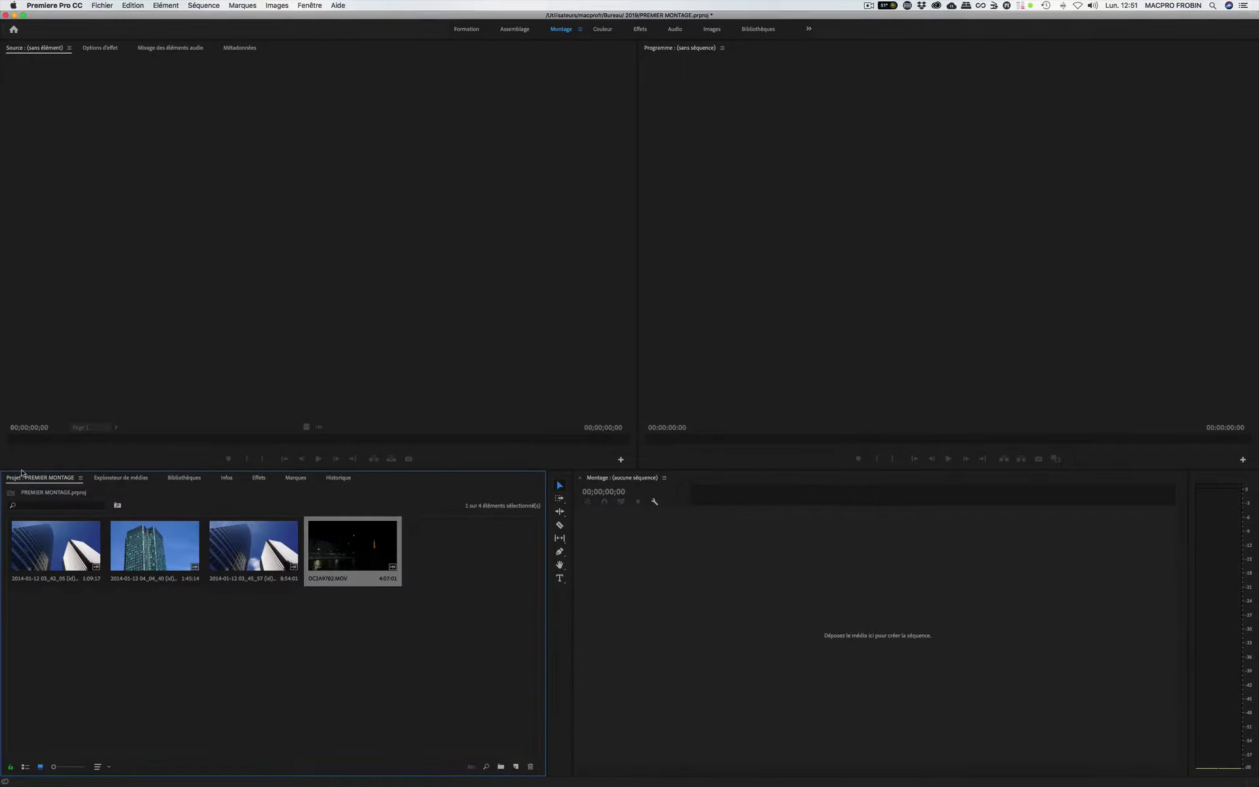
- Select the imported clips one after another in the project and preview them in their thumbnails
key(Left)
key(Left)
key(Left)
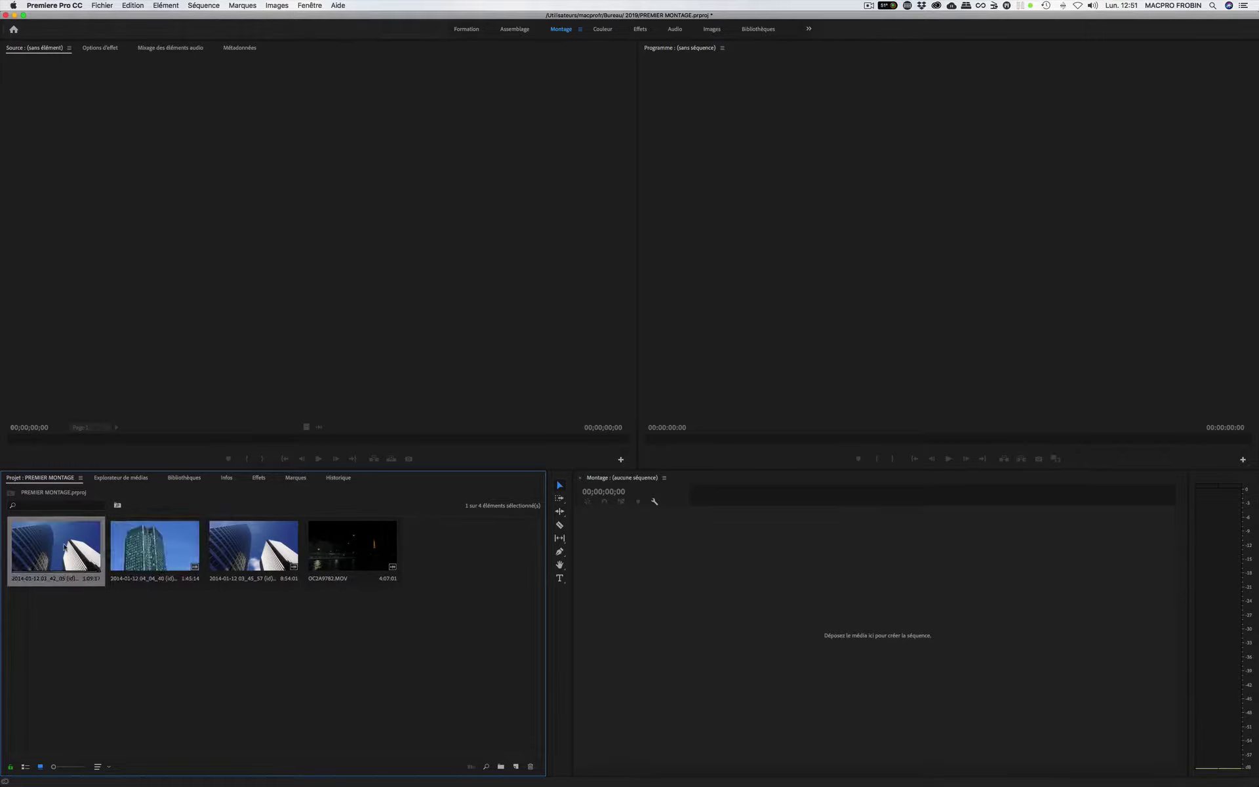
key(Right)
click(245, 553)
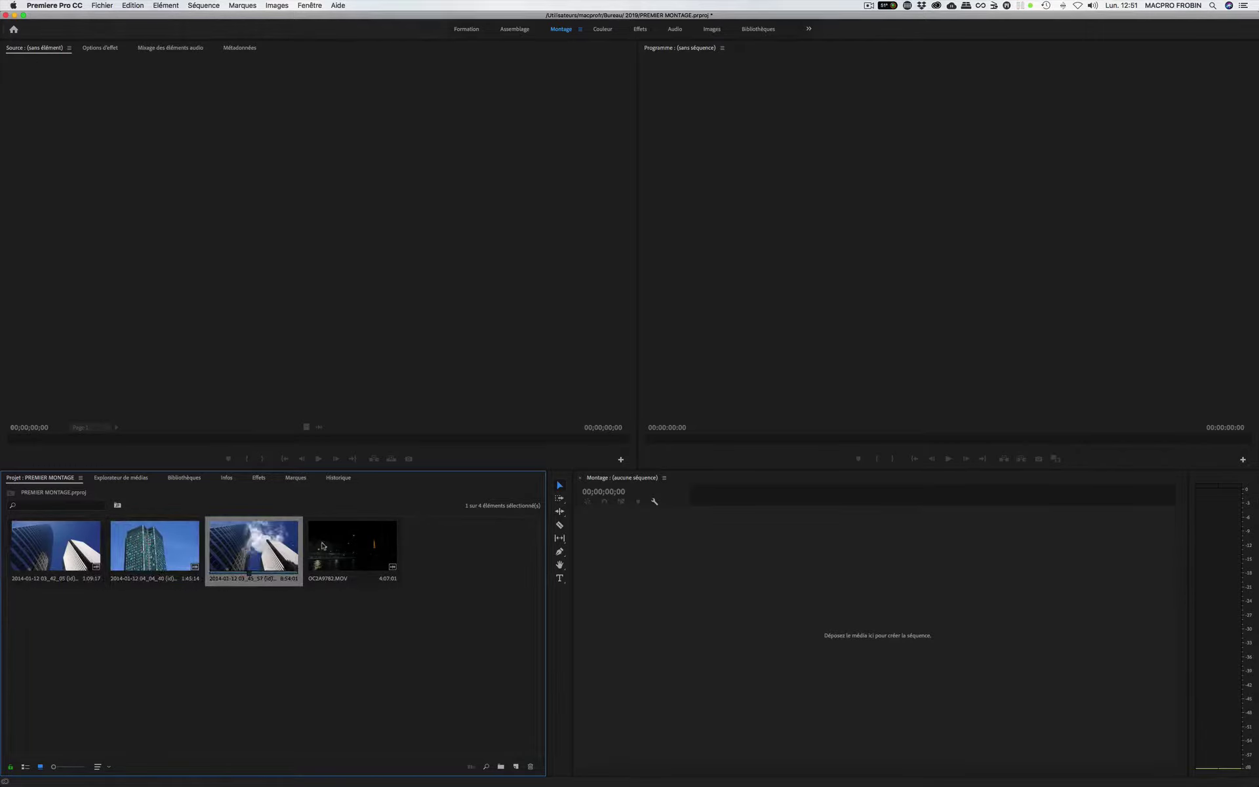
click(354, 546)
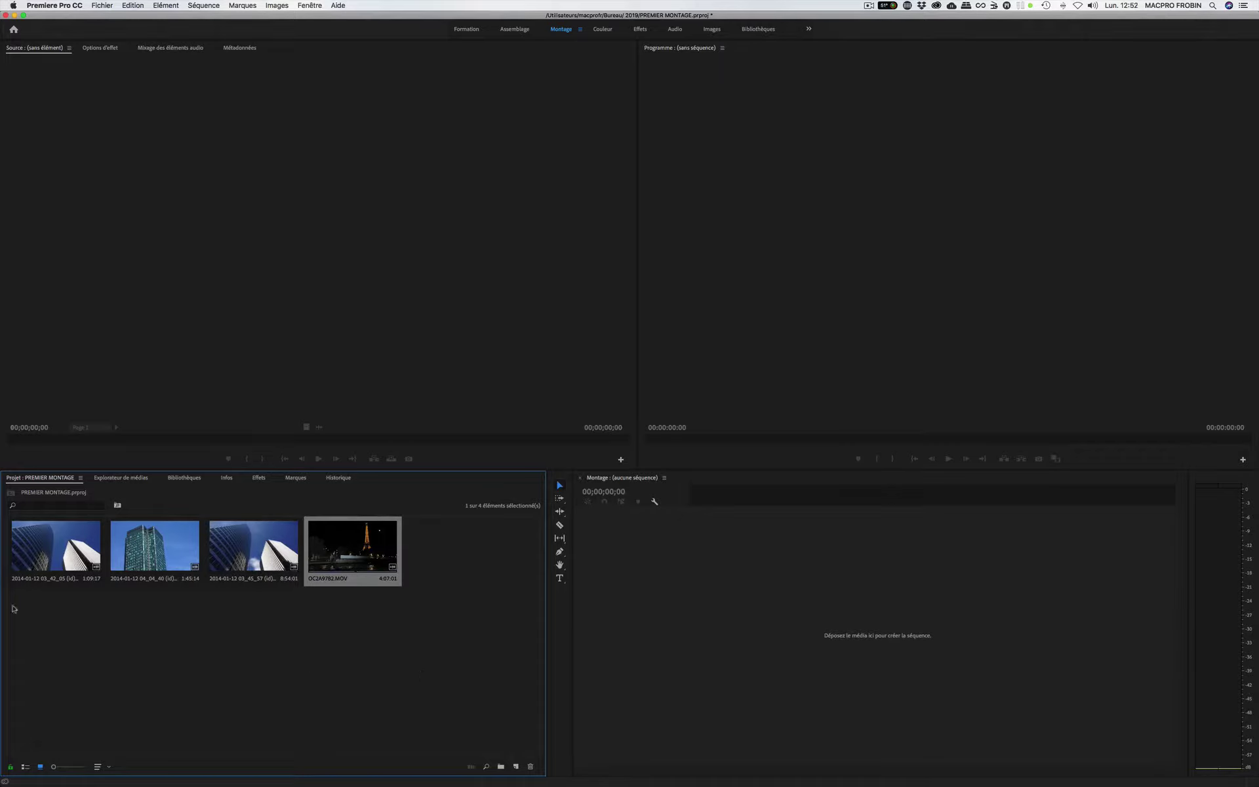
click(239, 550)
click(151, 542)
click(57, 550)
click(270, 551)
click(352, 546)
- Enlarge the project's clip thumbnails and display the clips as a list
drag(53, 766, 80, 779)
click(25, 767)
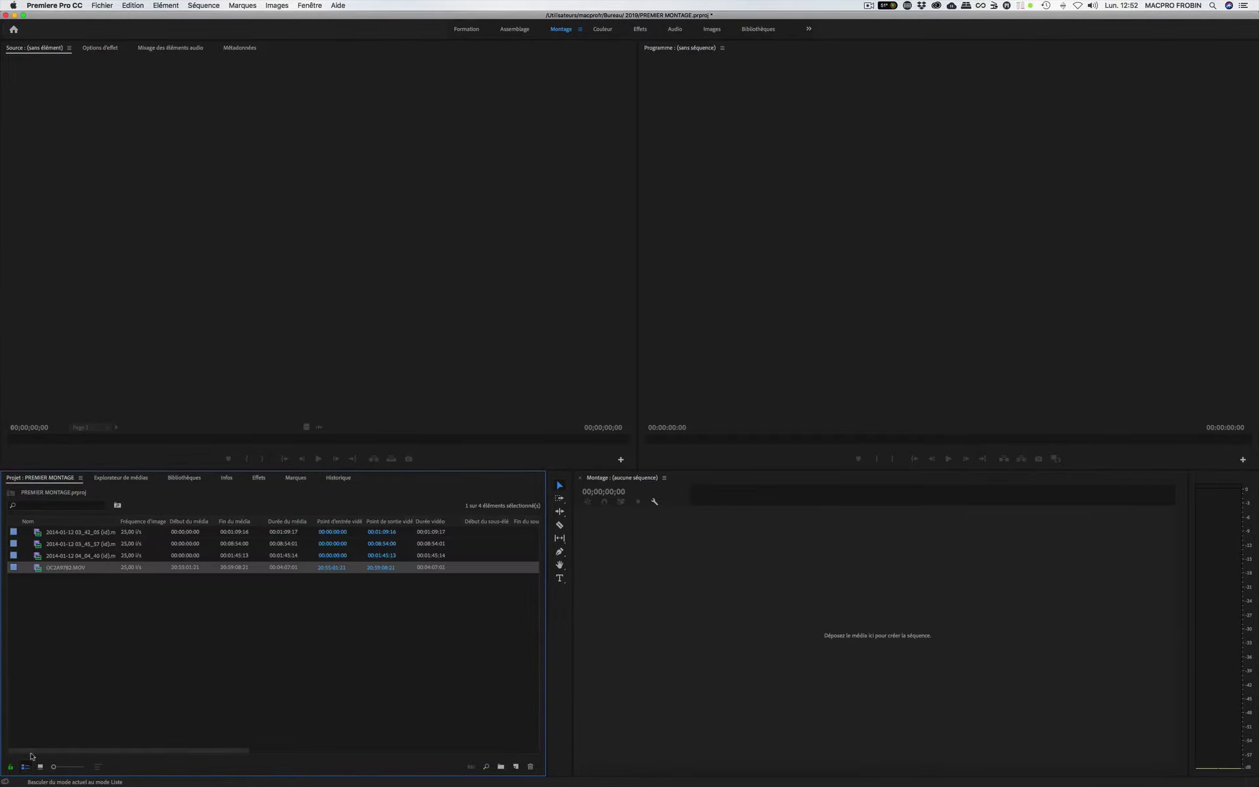
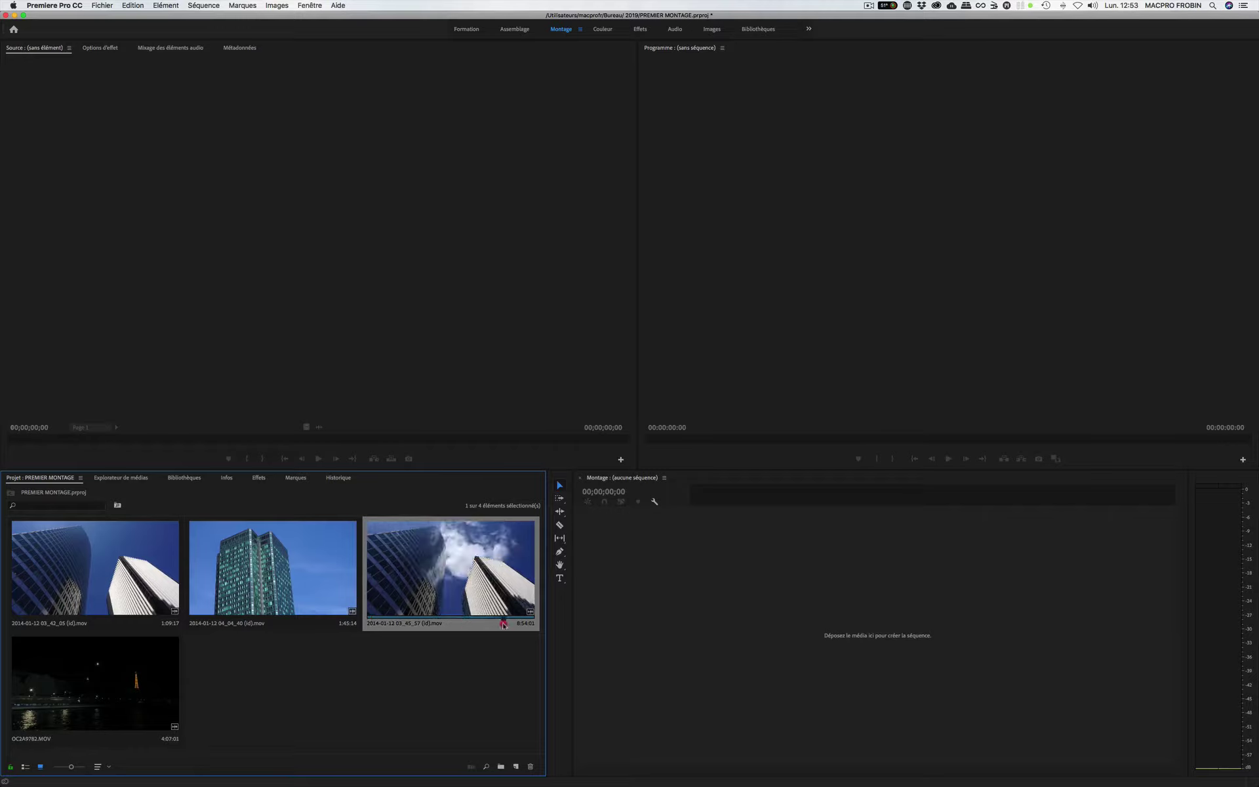
click(95, 702)
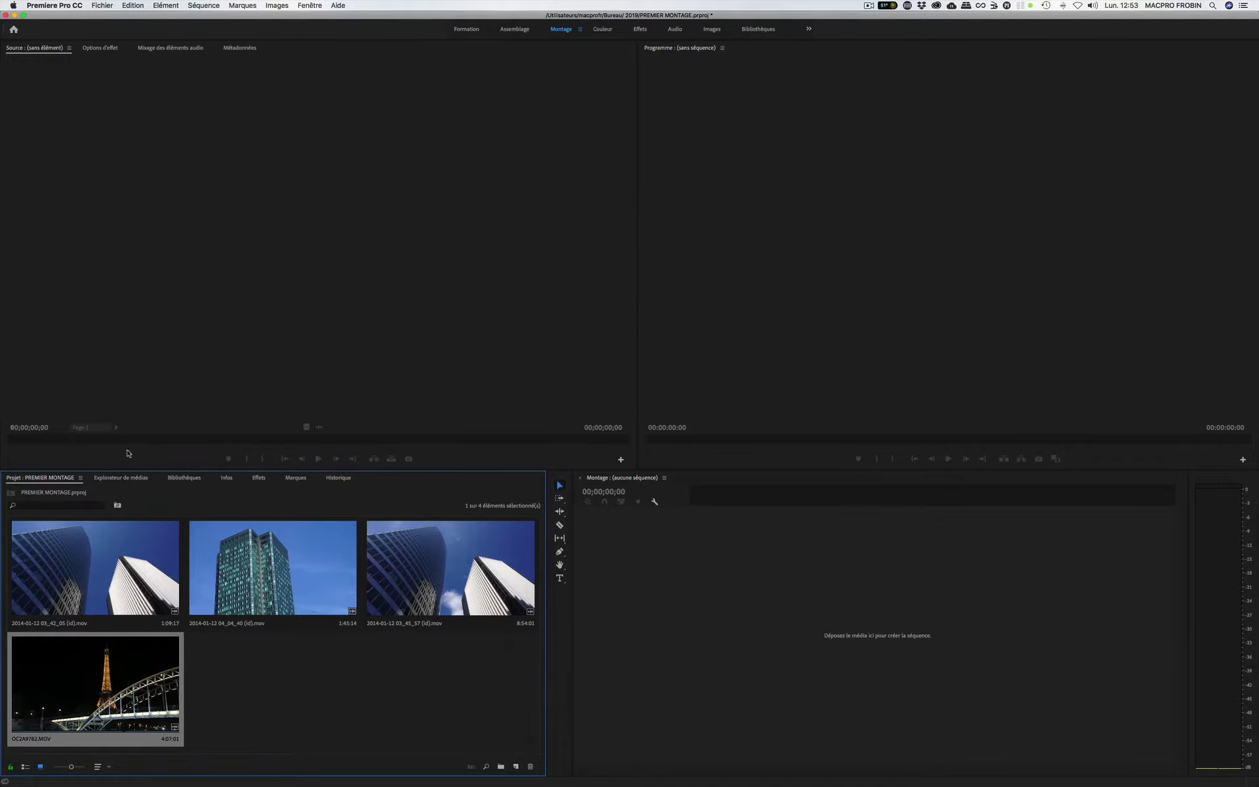
double_click(131, 570)
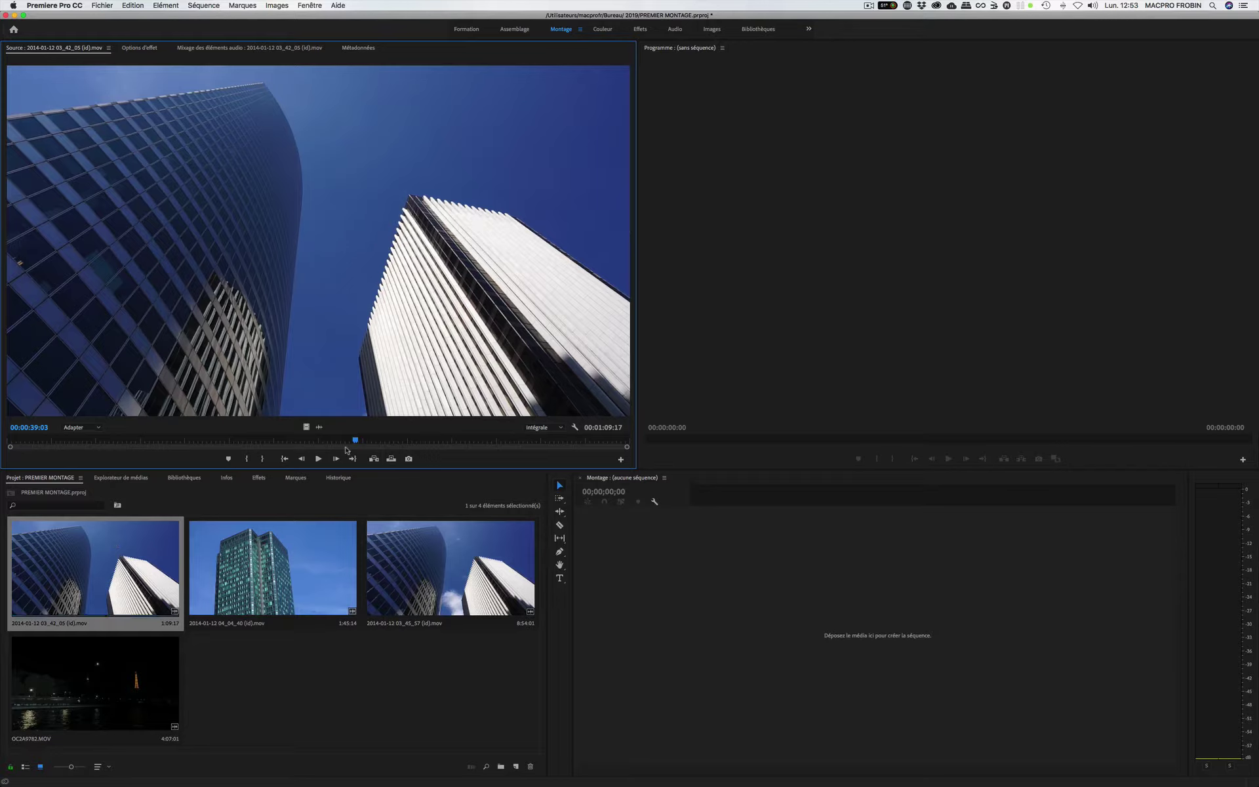
drag(352, 441, 300, 460)
click(93, 441)
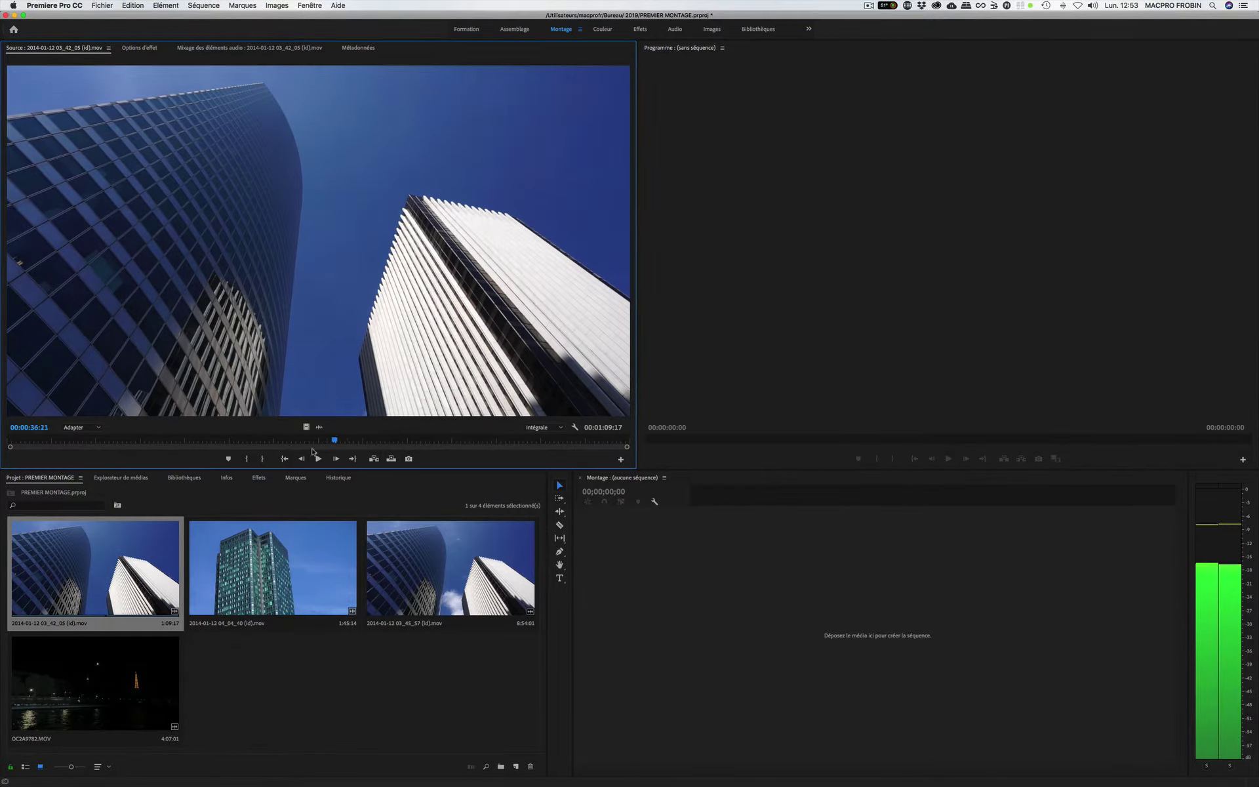
click(256, 442)
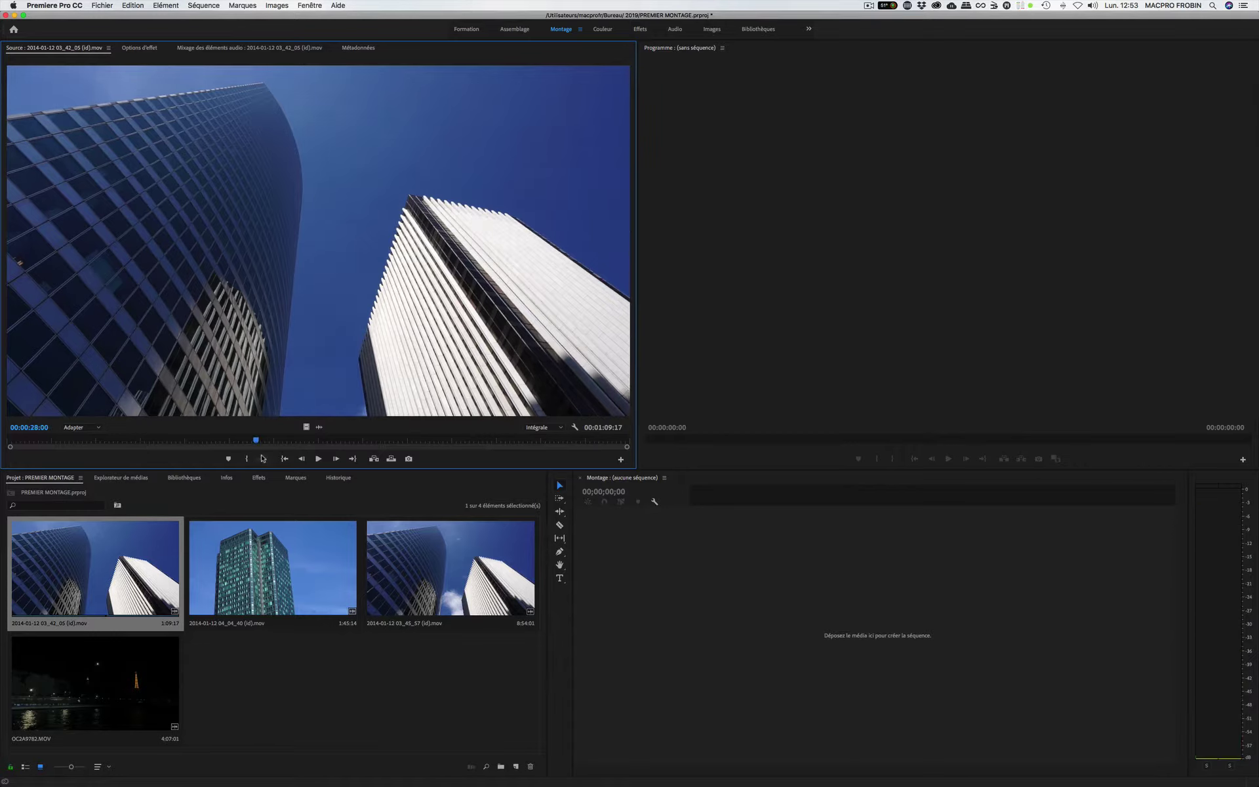
click(318, 459)
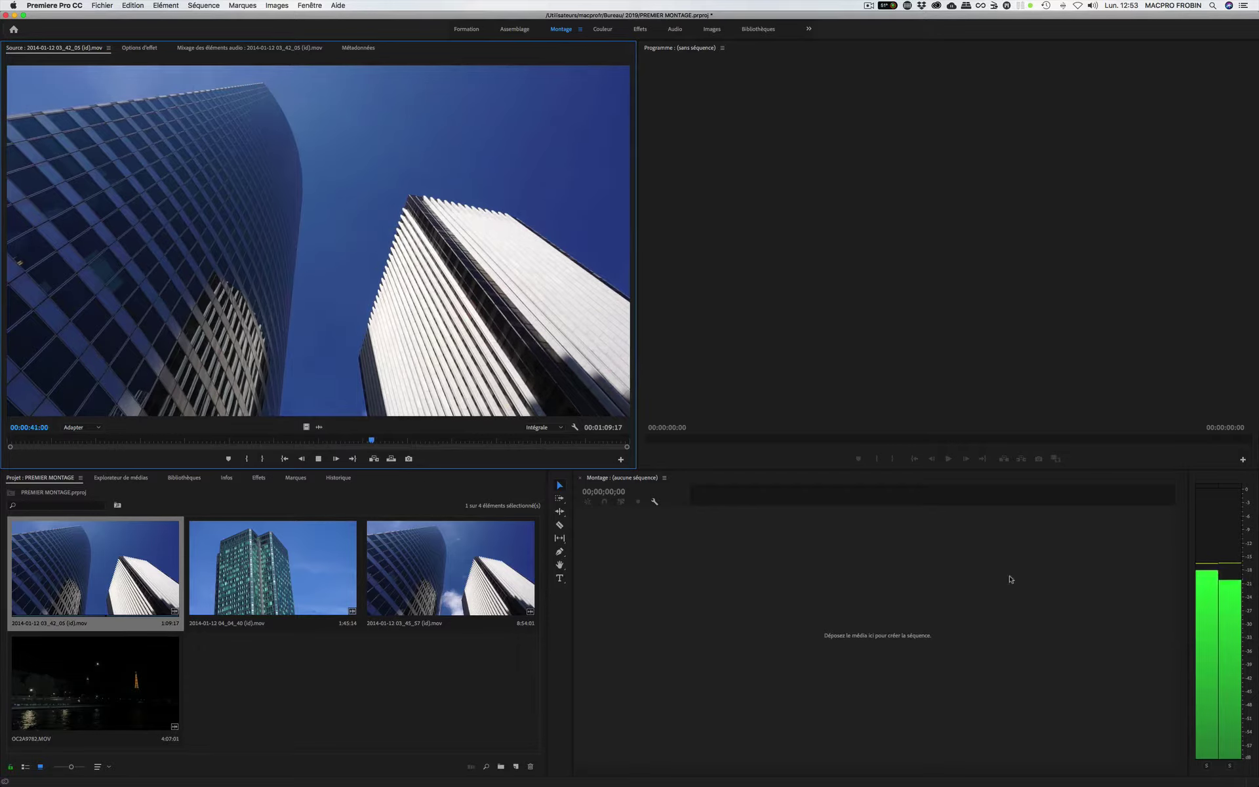
- Compare the project's list and icon views, finishing in icon view with slightly smaller thumbnails, and look over the sort options
click(25, 770)
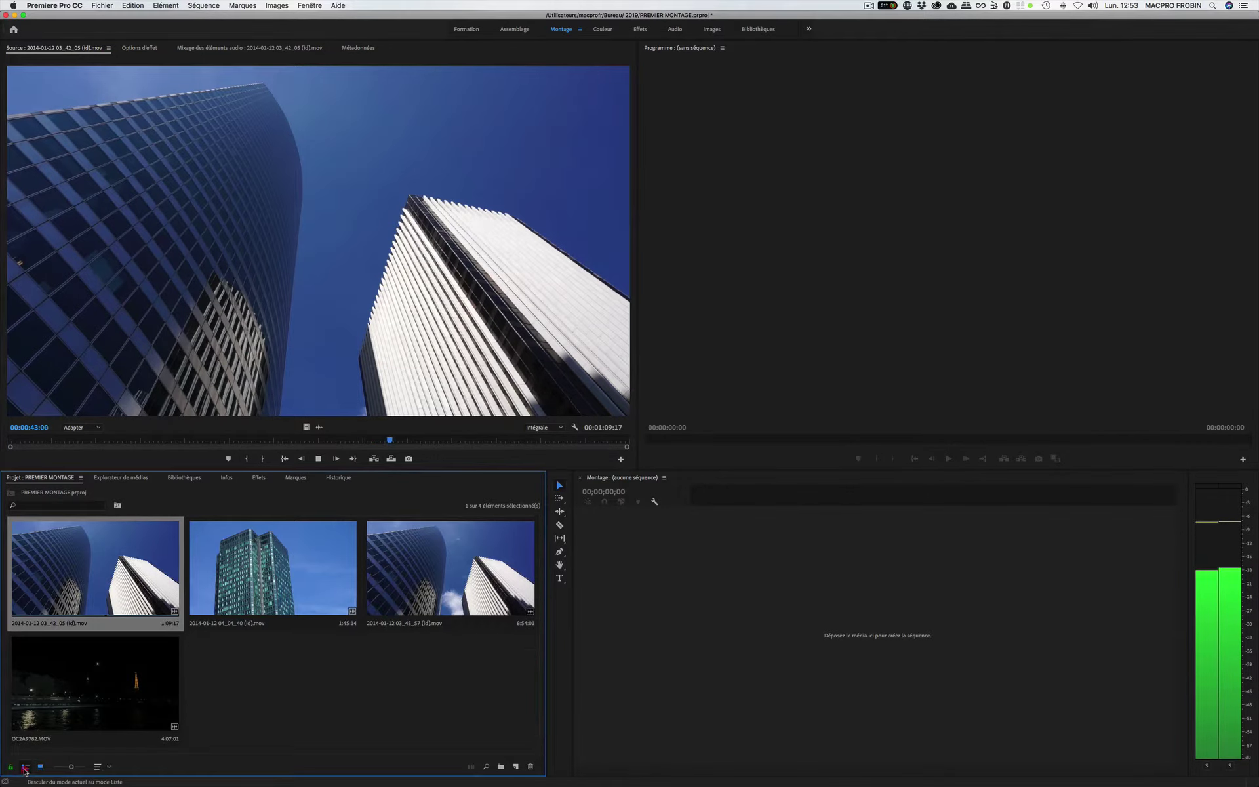
click(25, 768)
click(40, 768)
click(26, 769)
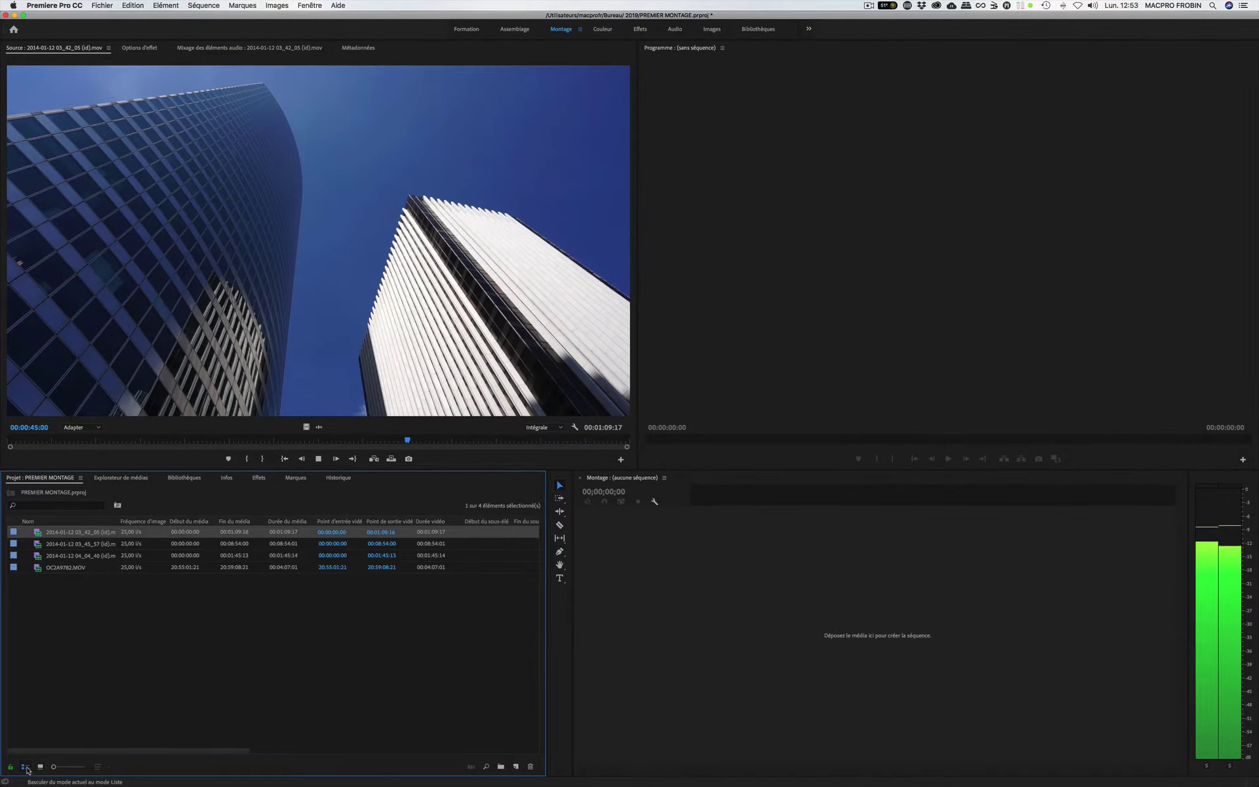
click(40, 767)
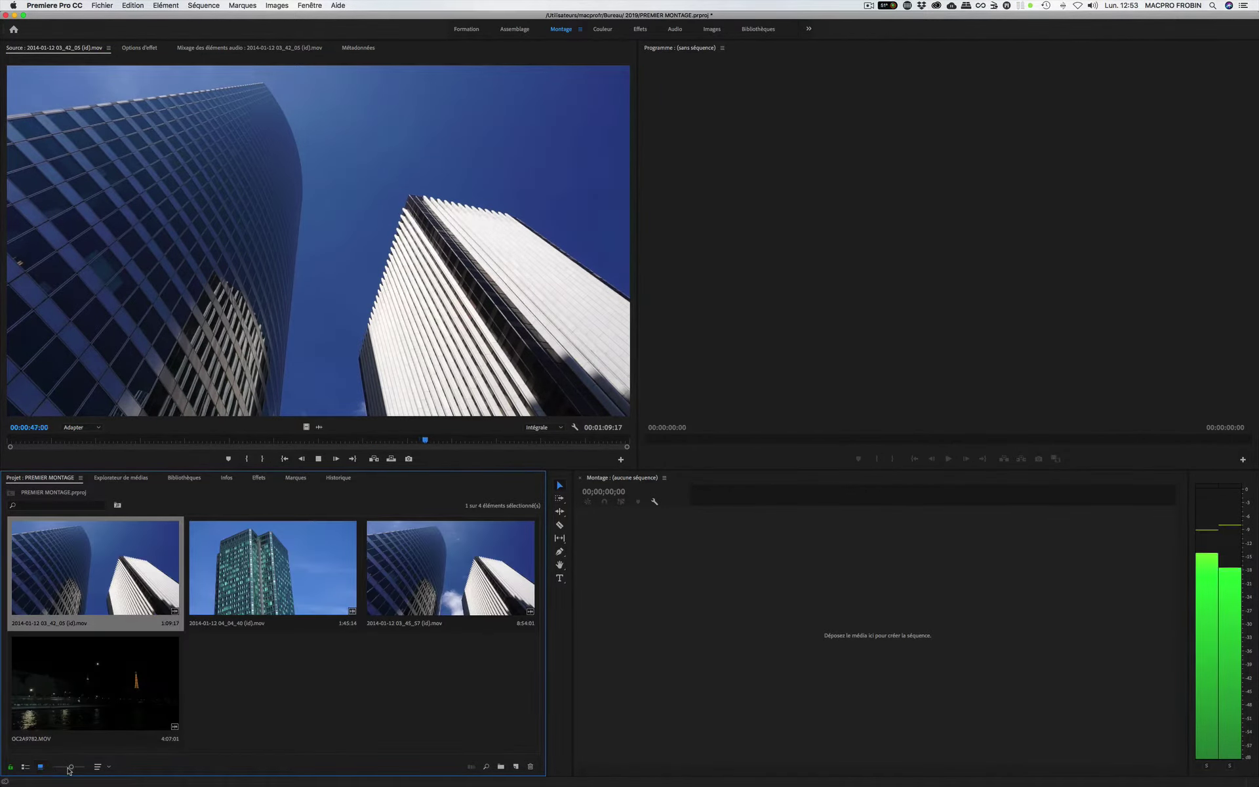
drag(69, 768, 68, 769)
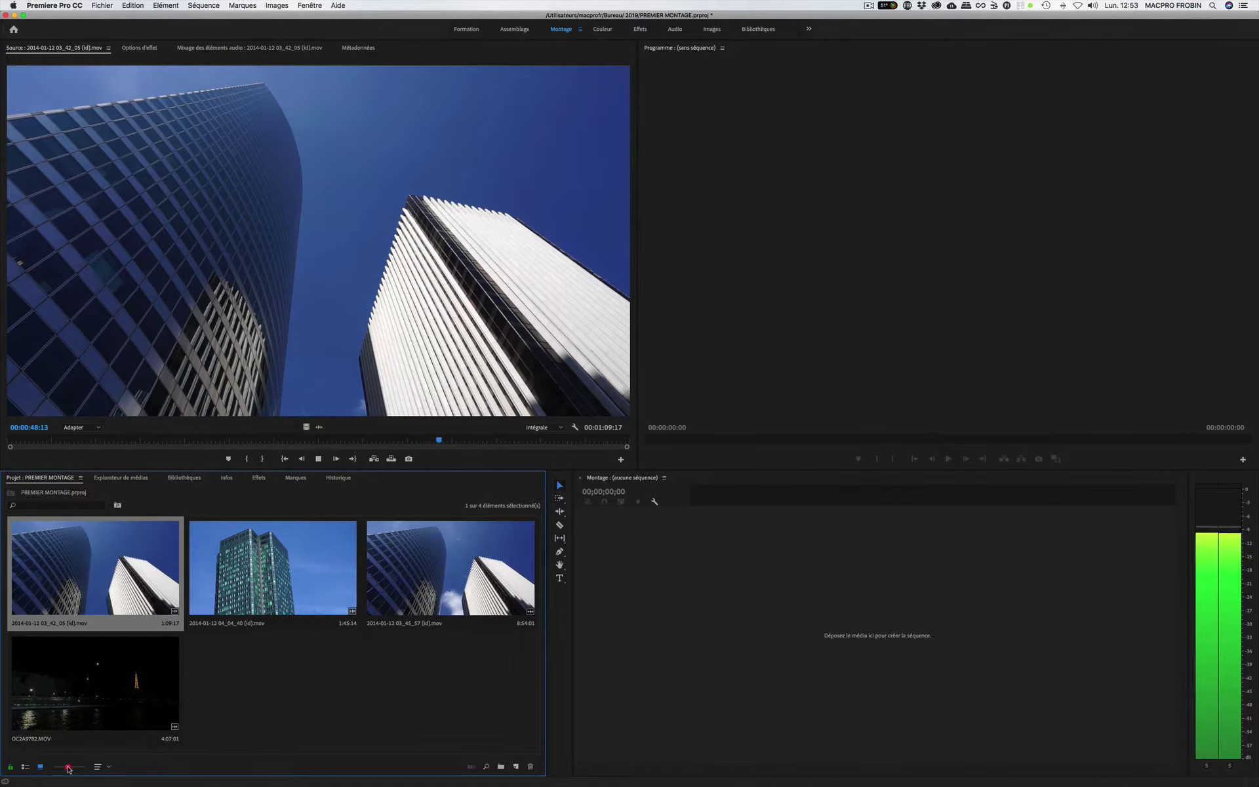
click(109, 767)
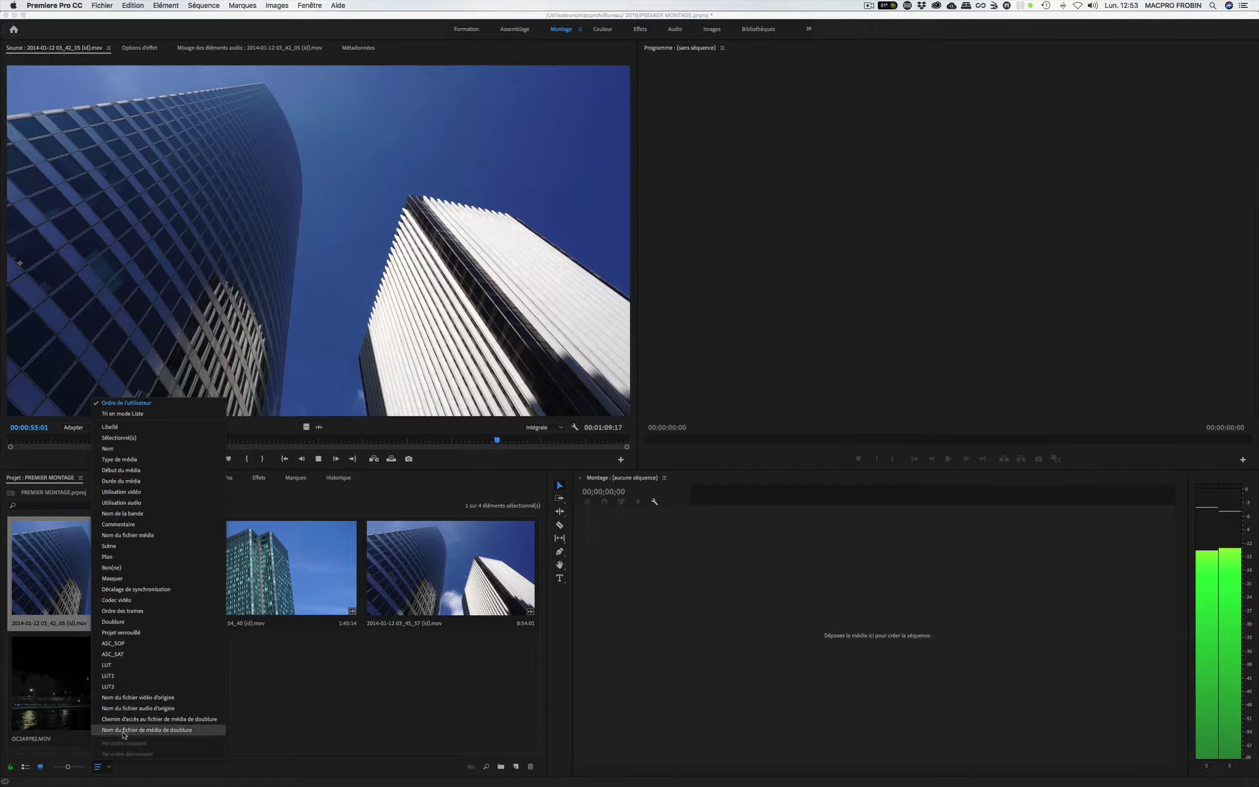
click(261, 669)
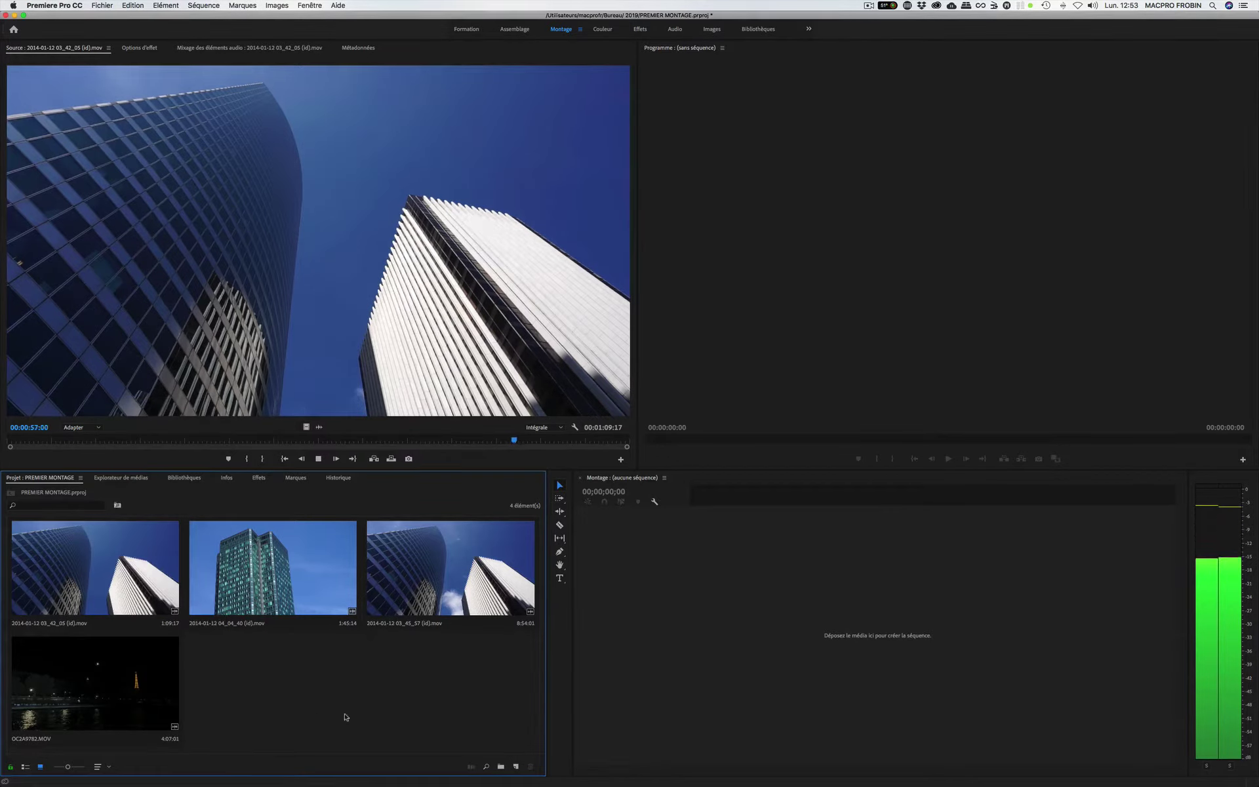
- Set up a project search with column Nom and operator Contient, and close it without searching
click(486, 766)
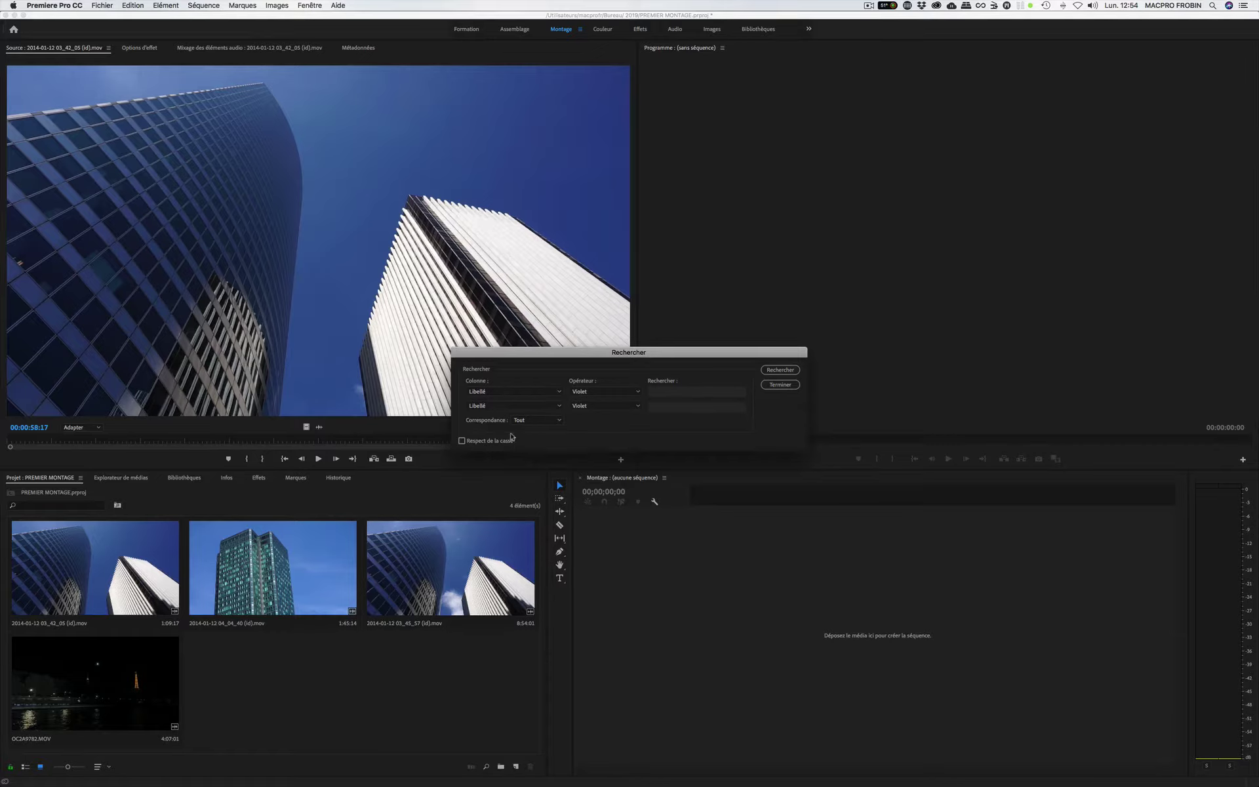
click(518, 393)
click(498, 422)
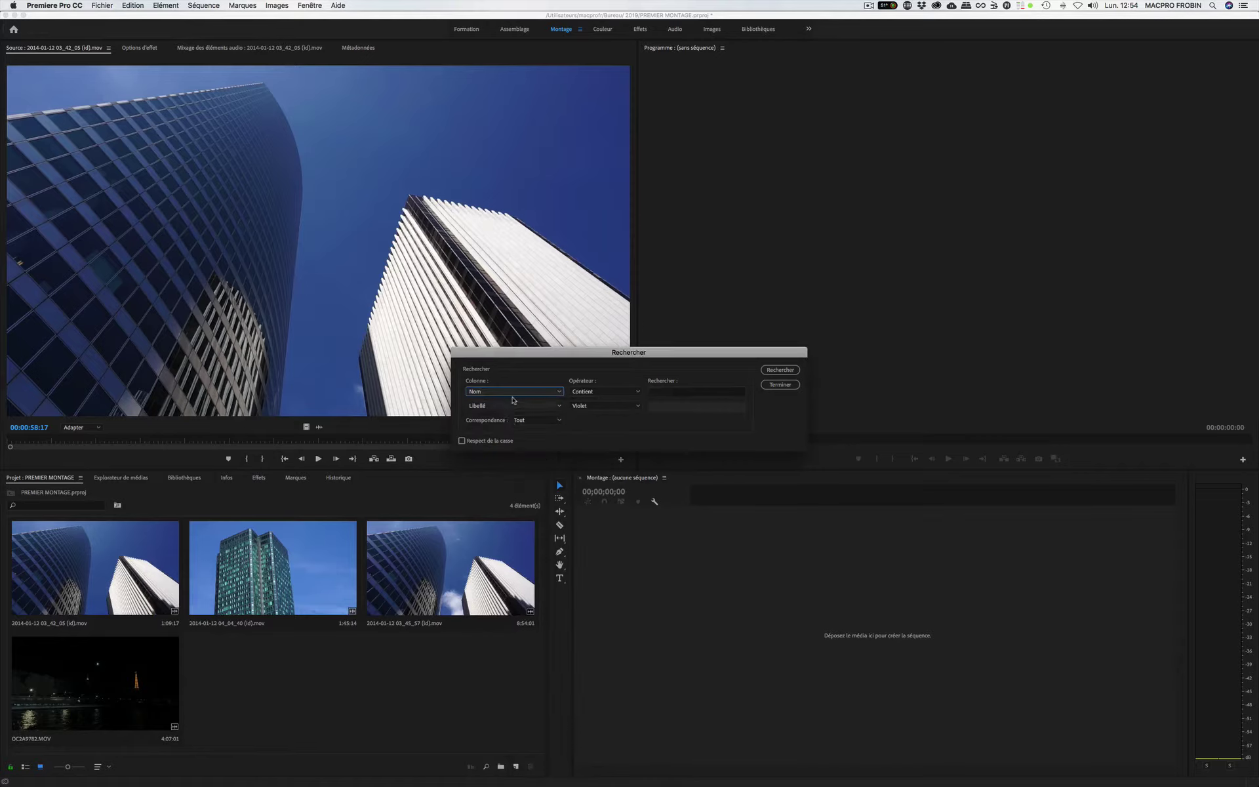
click(627, 392)
click(597, 403)
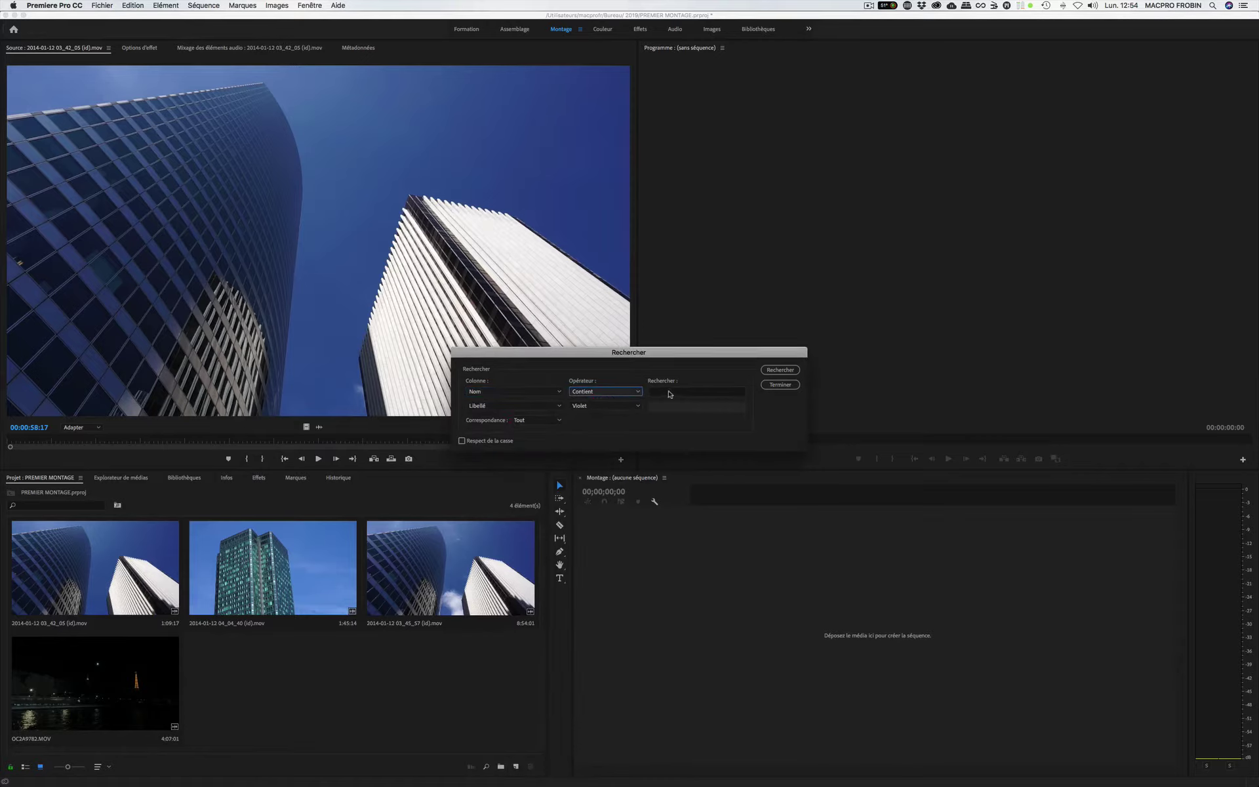
click(669, 392)
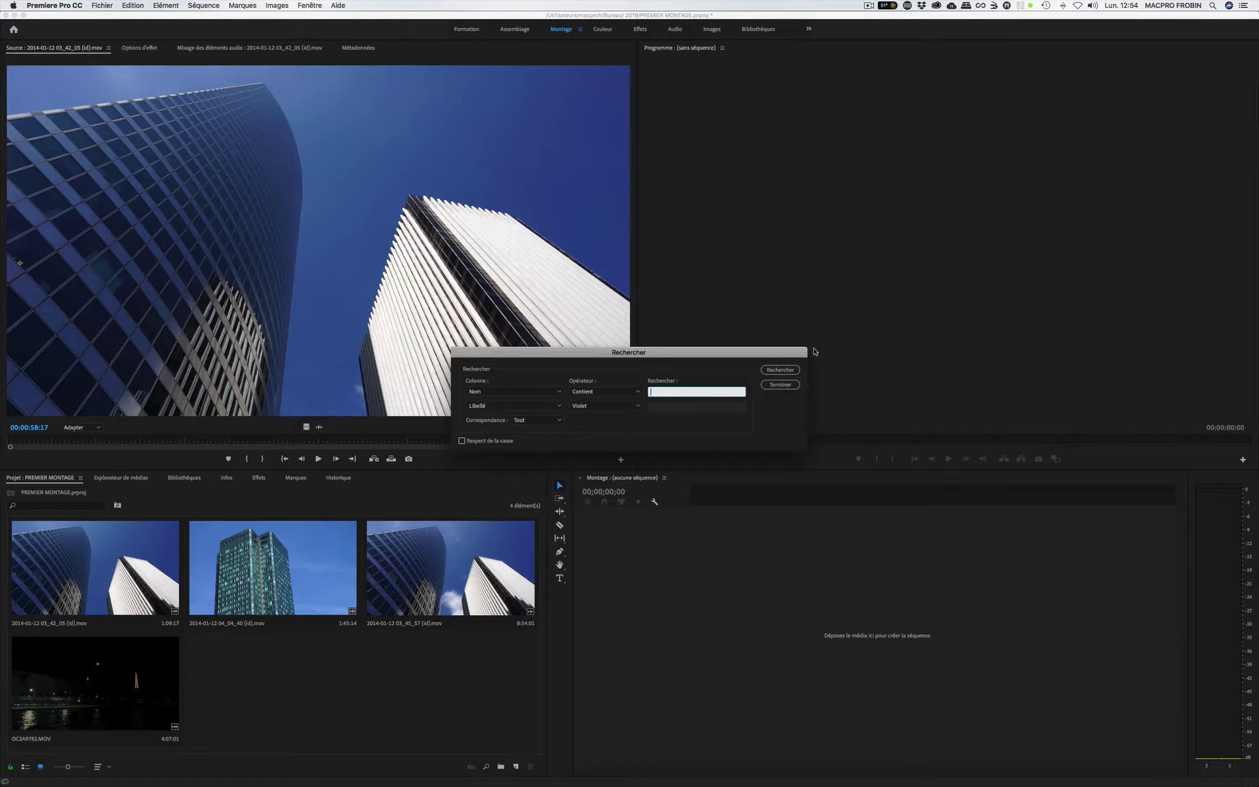
click(780, 385)
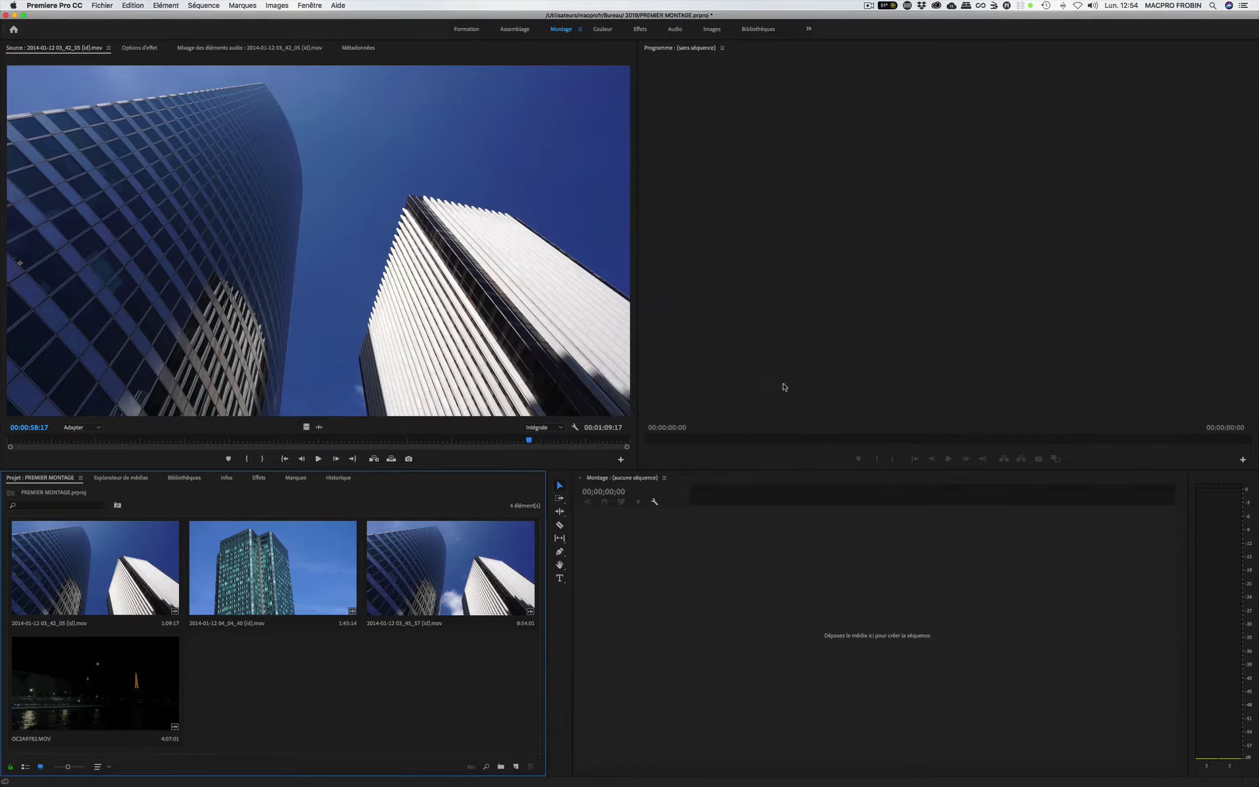
- Create two bins in the project, one named seine and one named defense
click(502, 767)
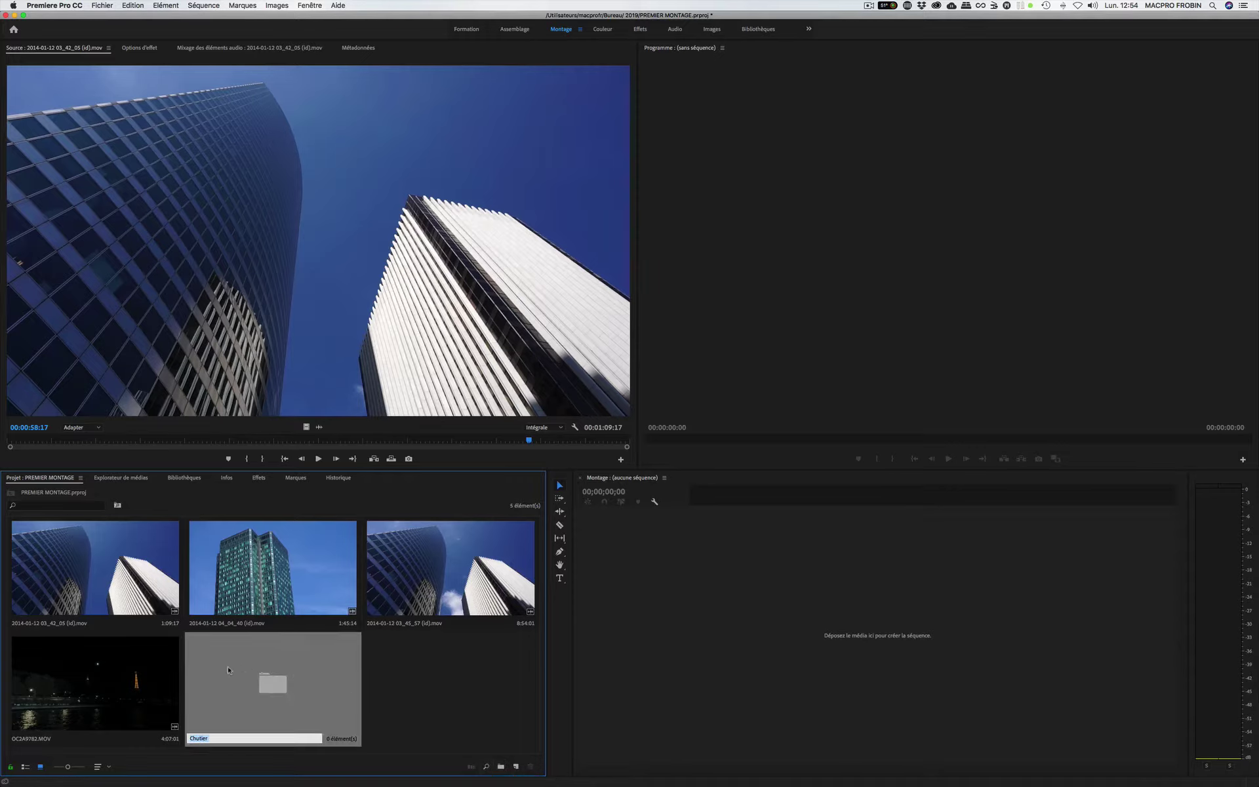
click(230, 735)
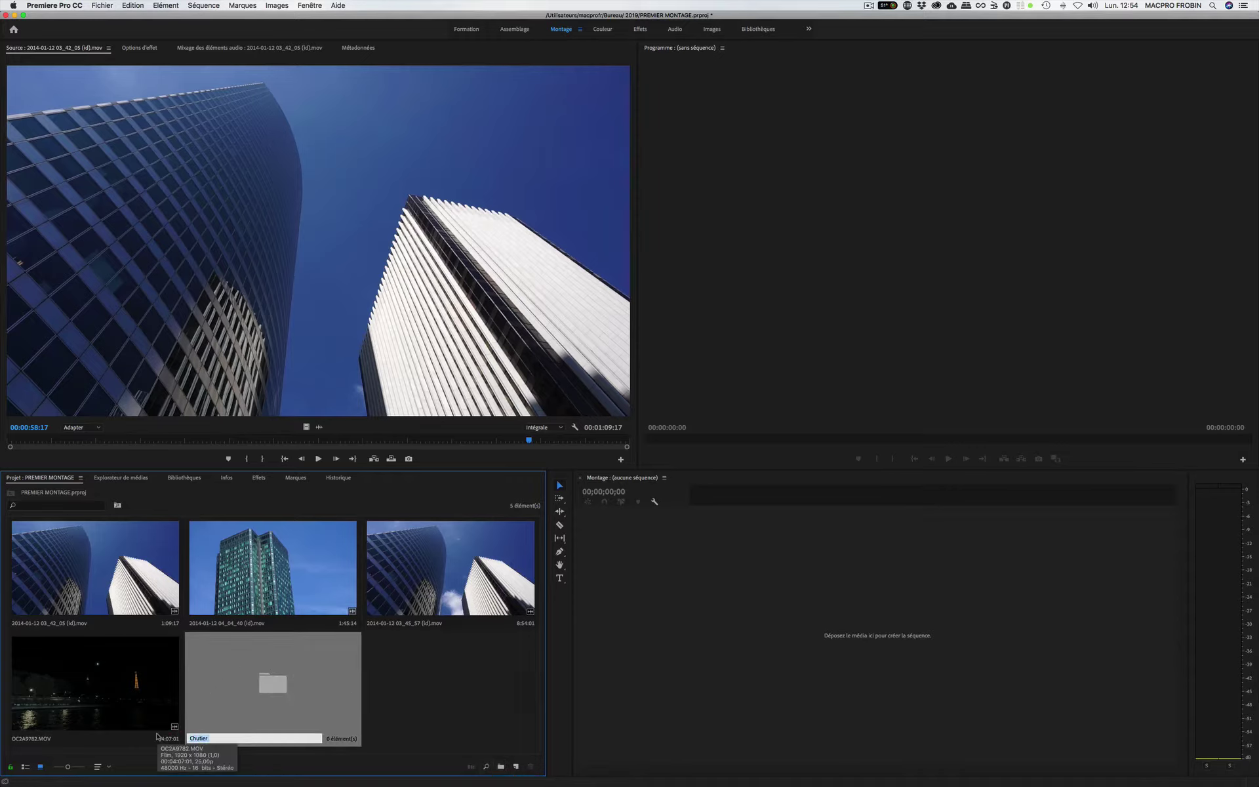
text(seine)
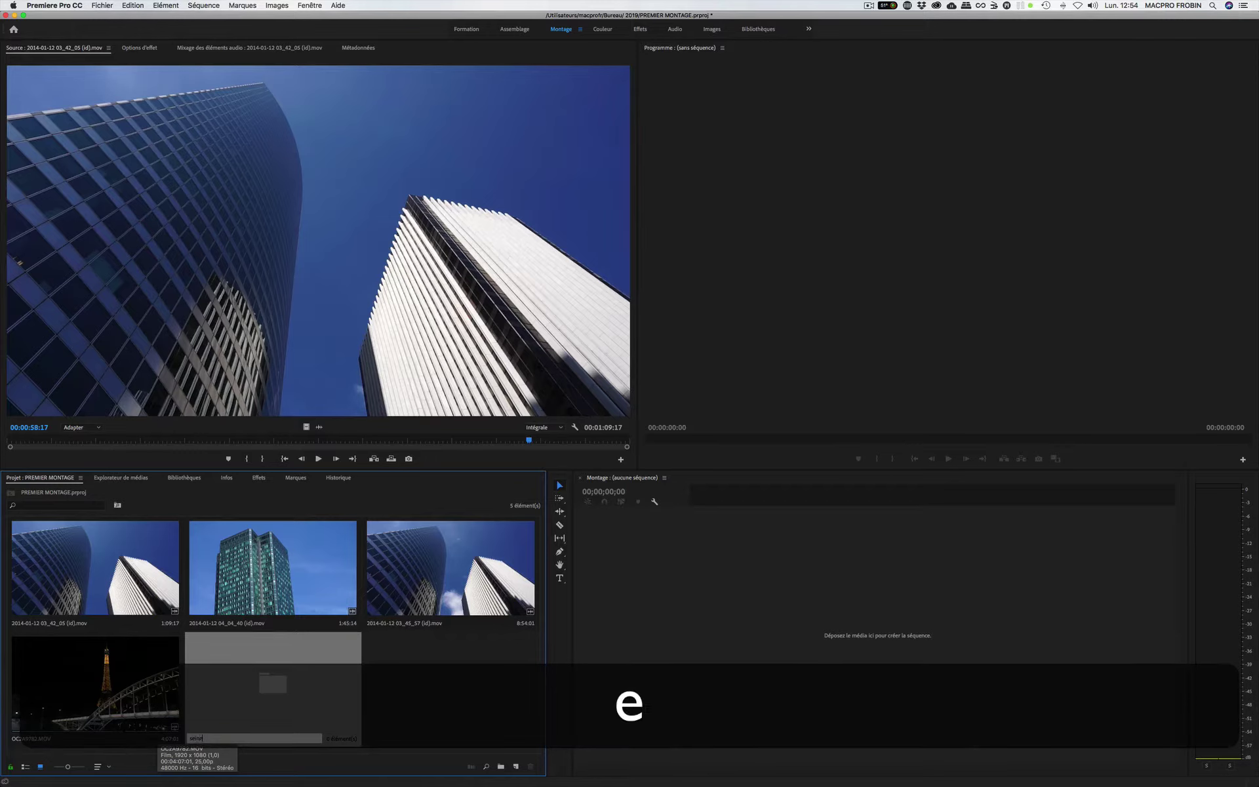
key(Return)
click(501, 765)
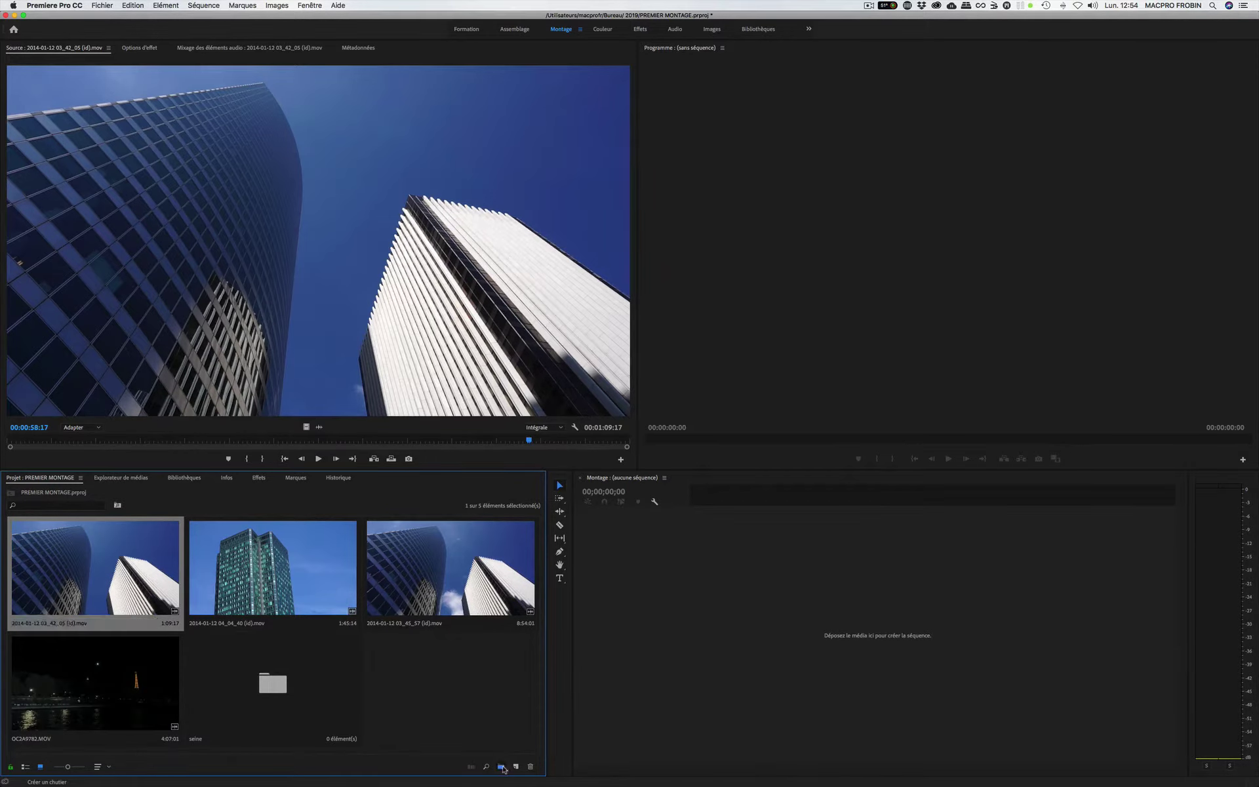
text(defense)
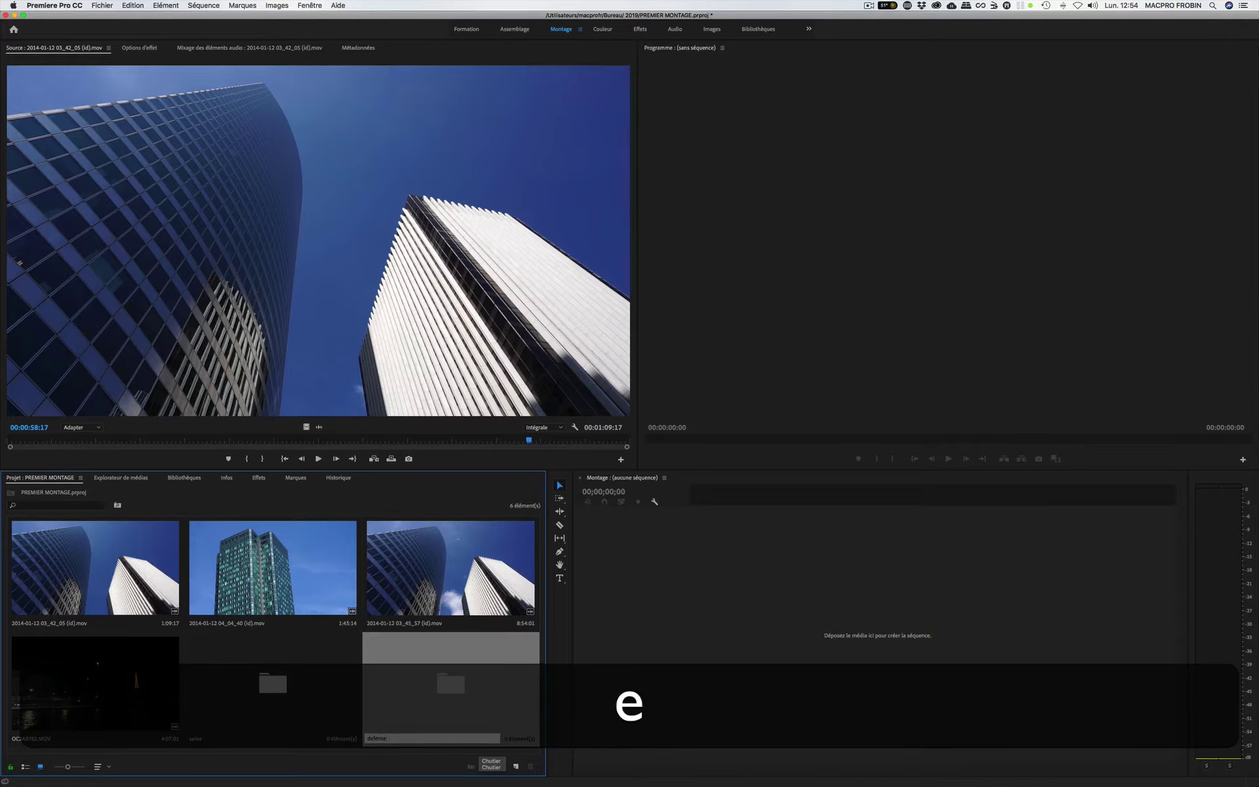
key(Return)
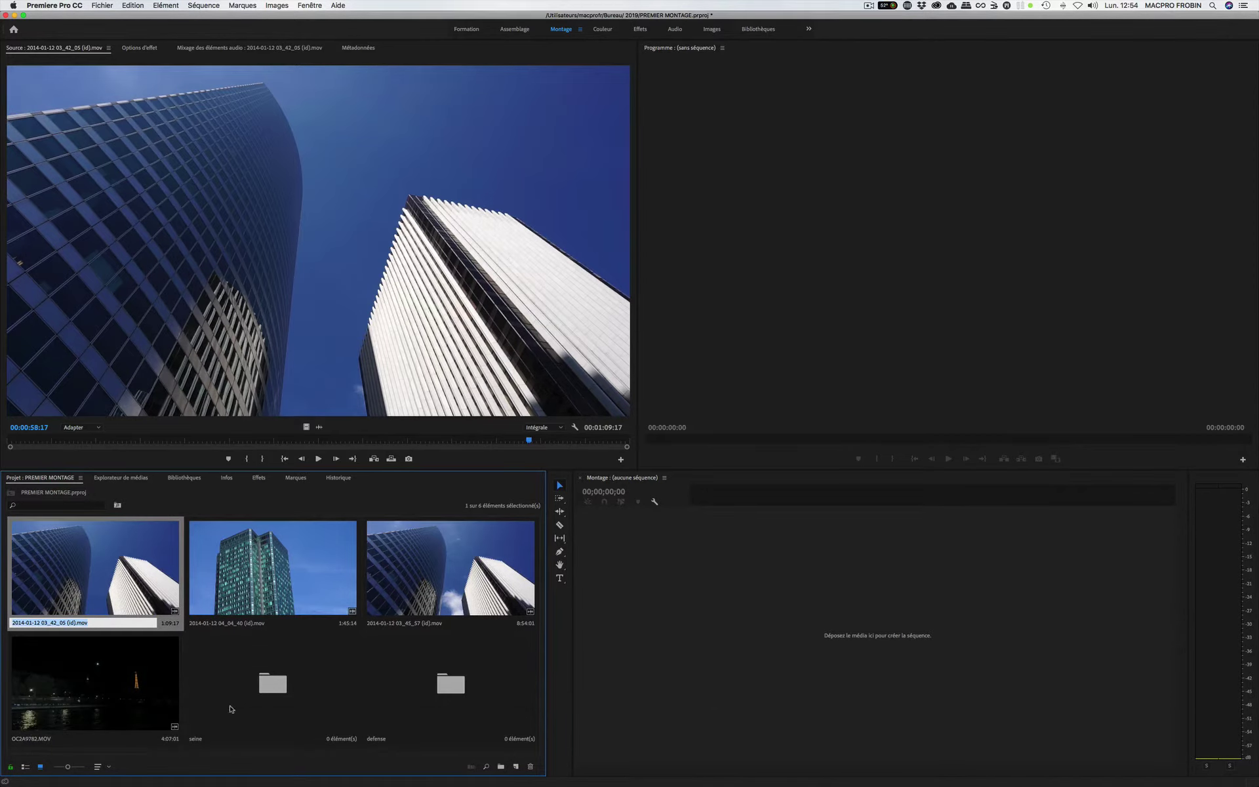
- Move OC2A9782.MOV into the seine bin and the three building clips into the defense bin
drag(72, 686, 271, 689)
drag(94, 595, 273, 696)
click(159, 573)
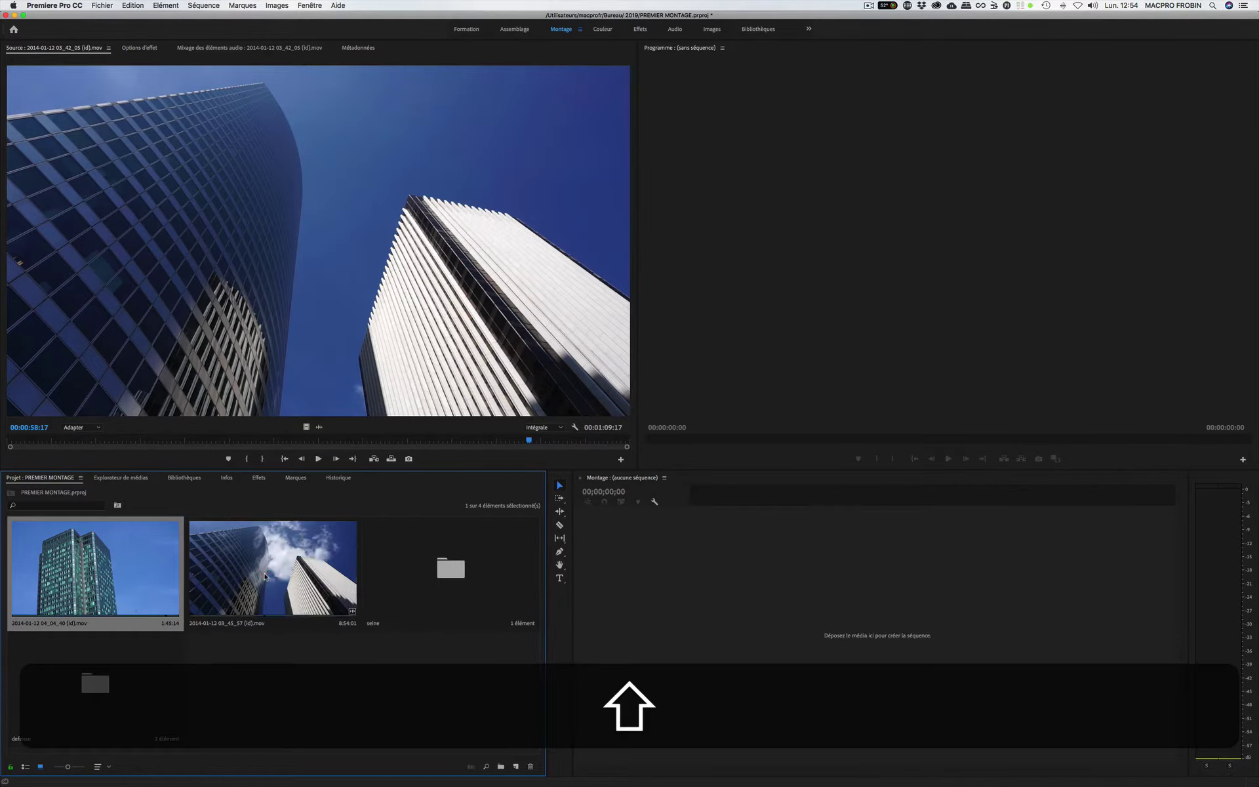
shift+click(265, 574)
drag(120, 577, 115, 667)
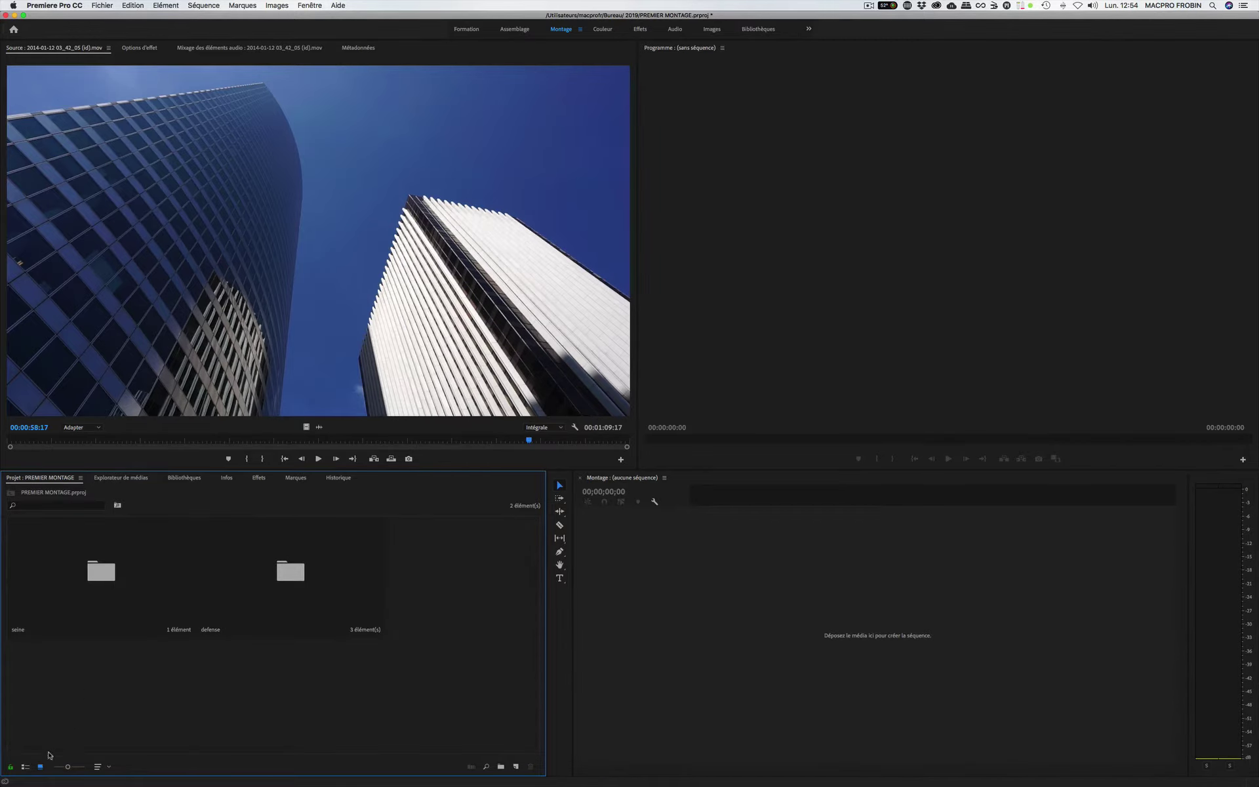
- Display the project as a list with both bins expanded, and look over the kinds of new items available
click(25, 767)
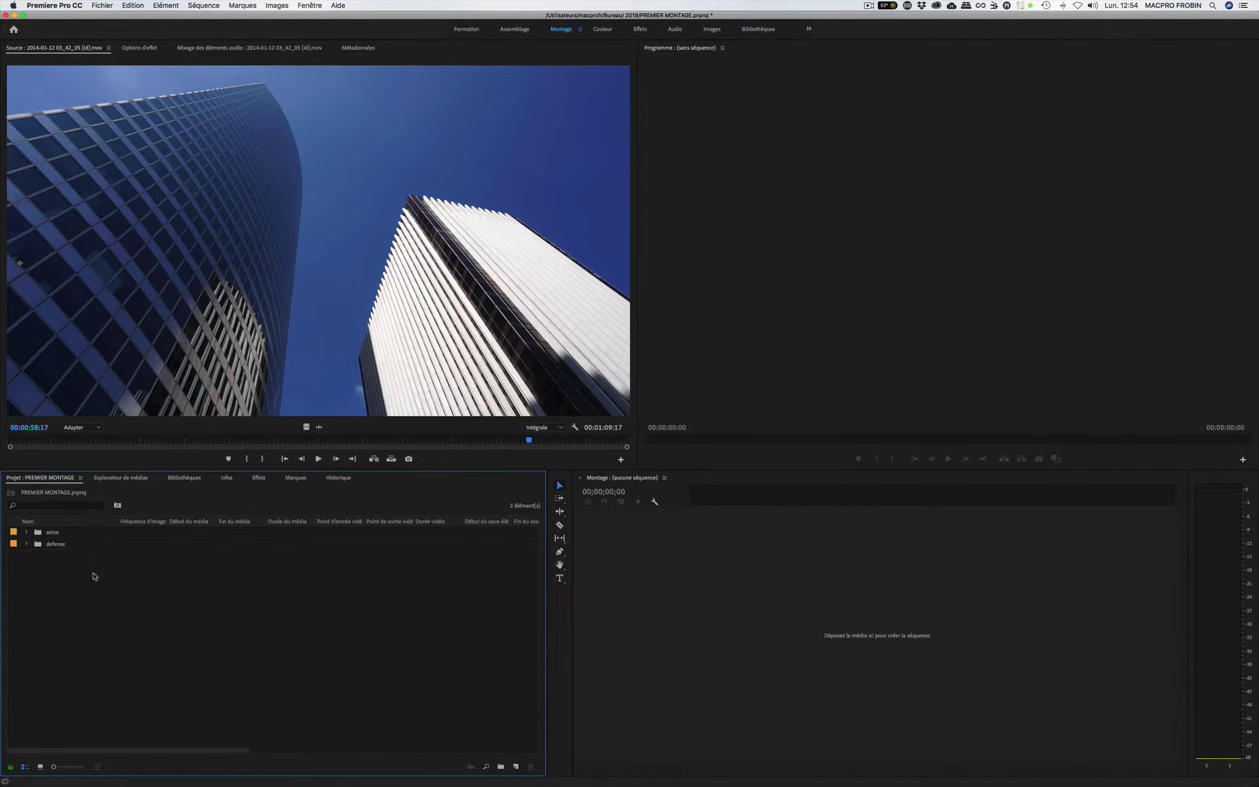
click(26, 532)
click(27, 556)
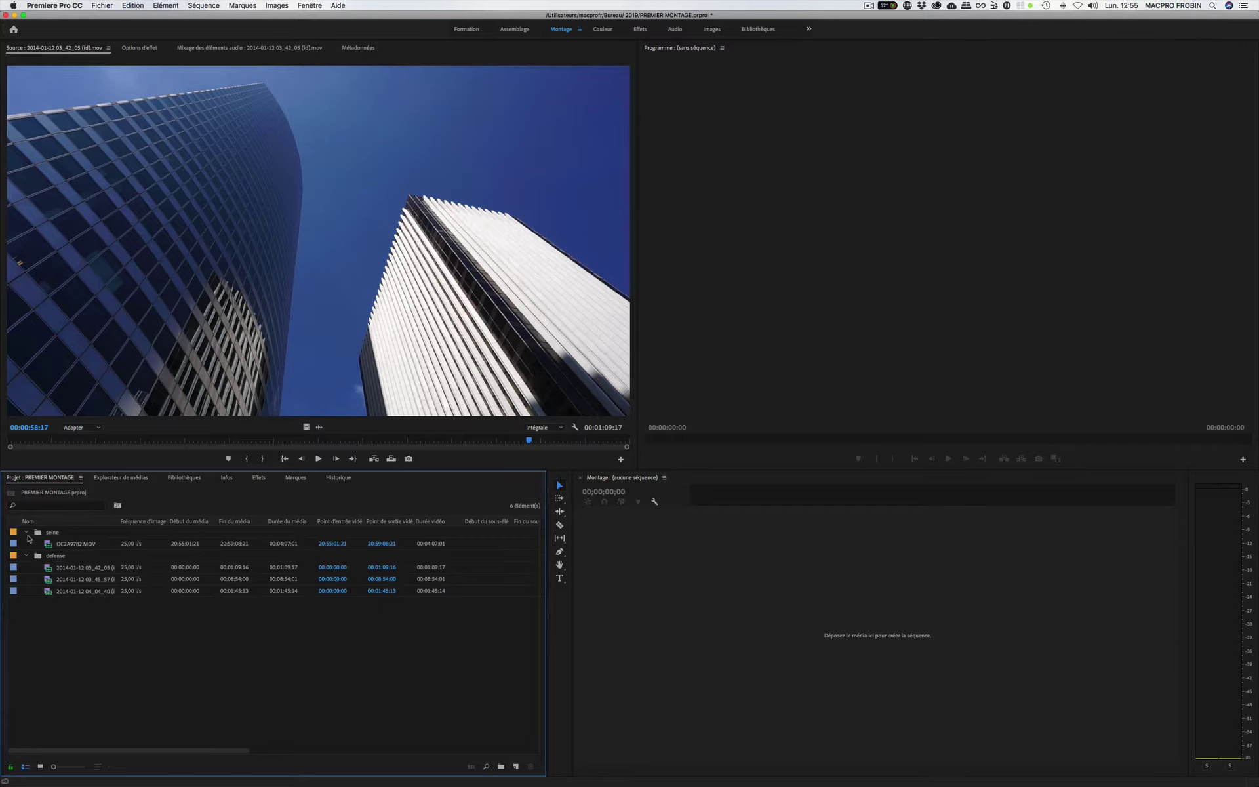
click(516, 767)
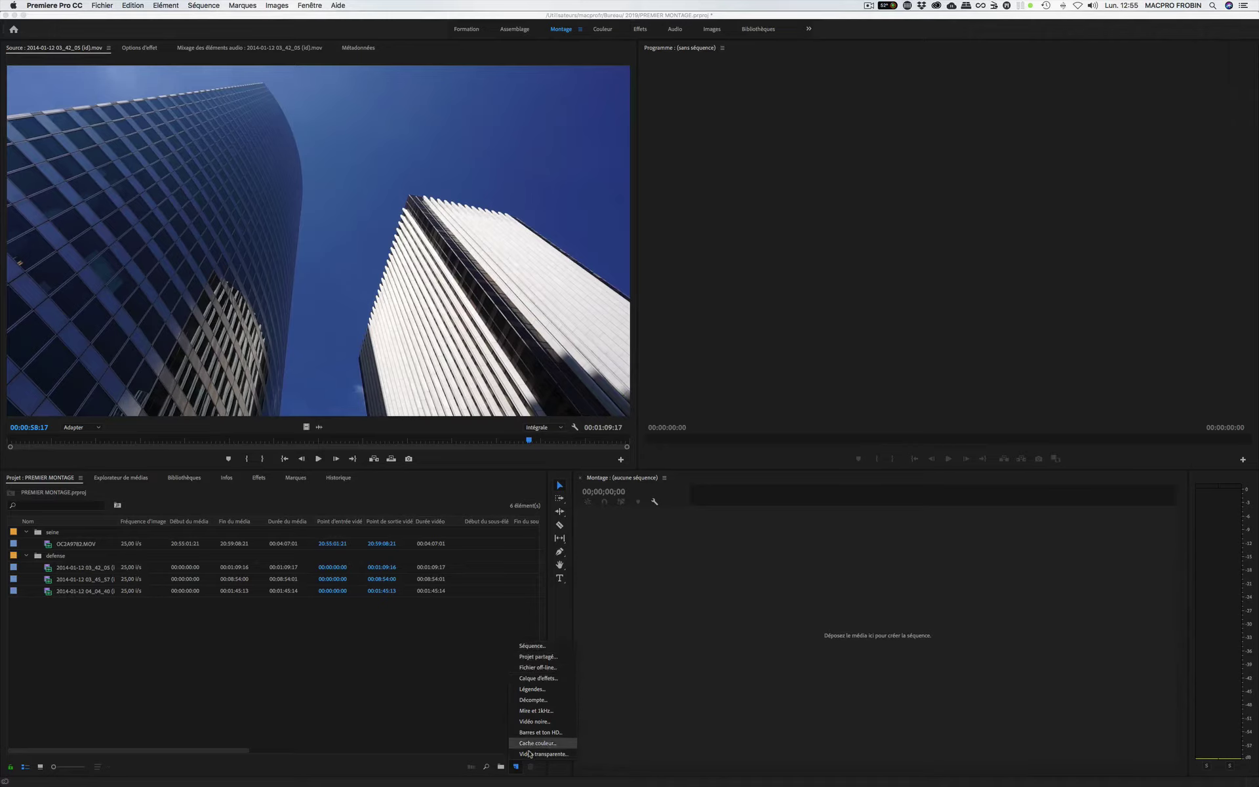
click(517, 766)
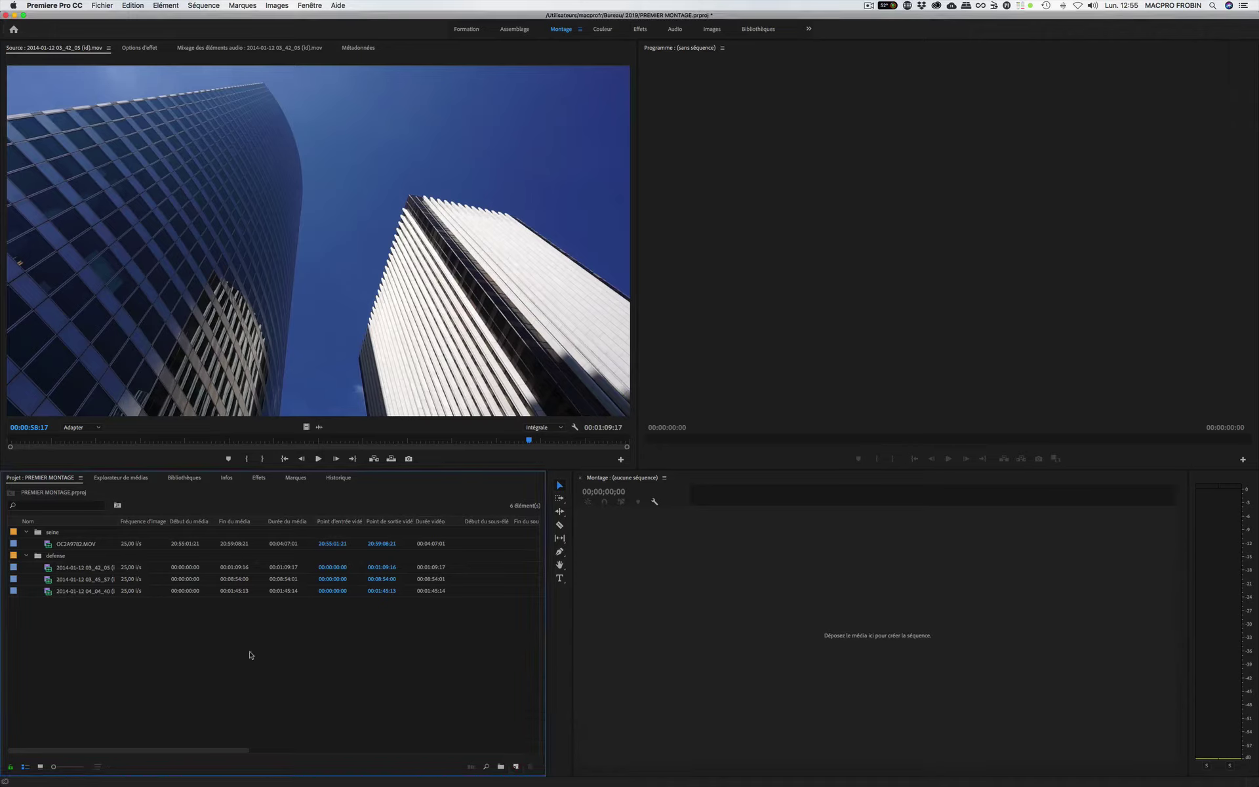
click(76, 590)
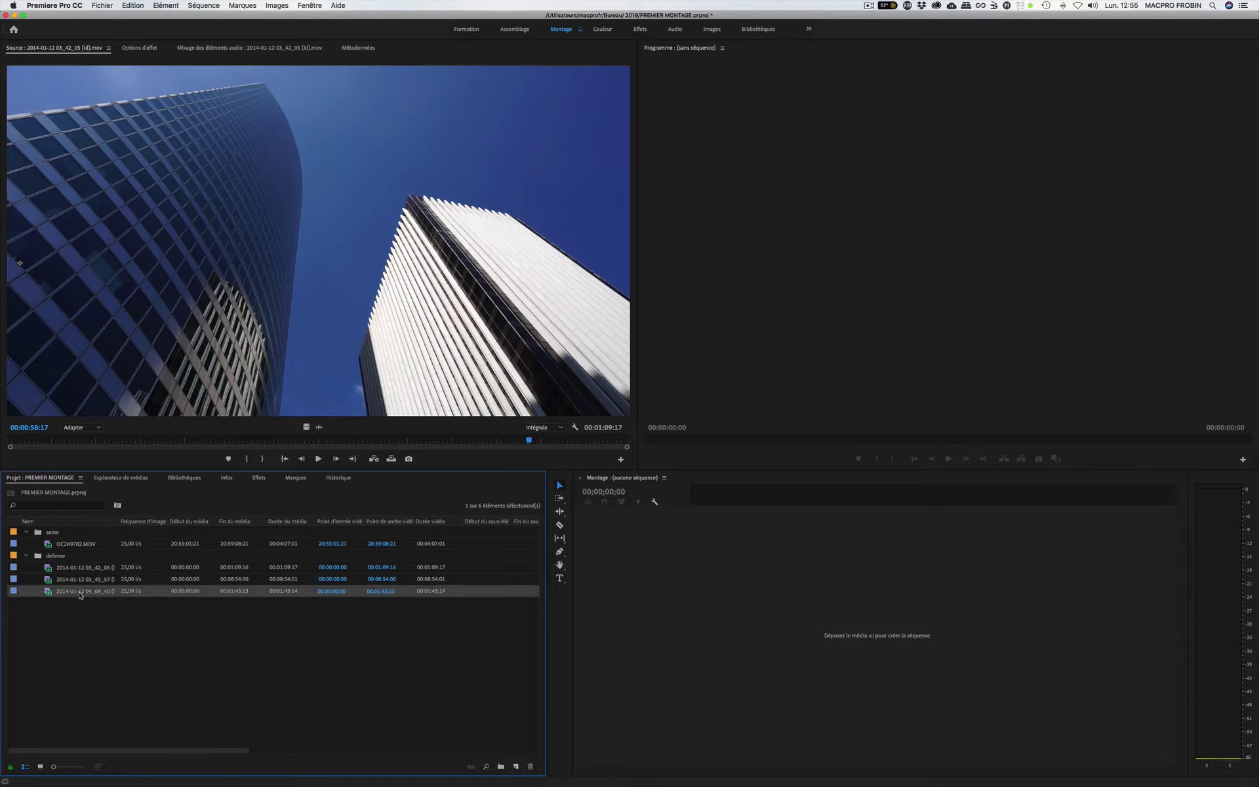
click(531, 768)
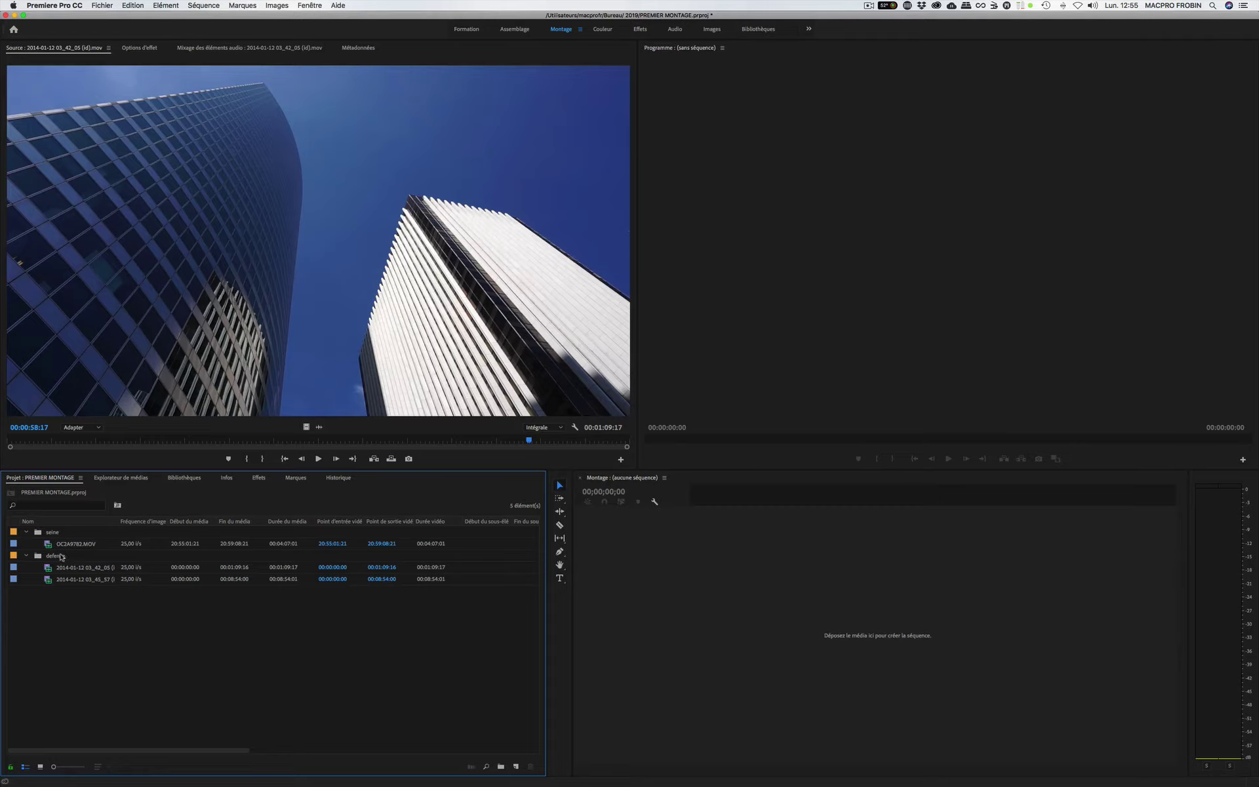
click(26, 555)
click(26, 532)
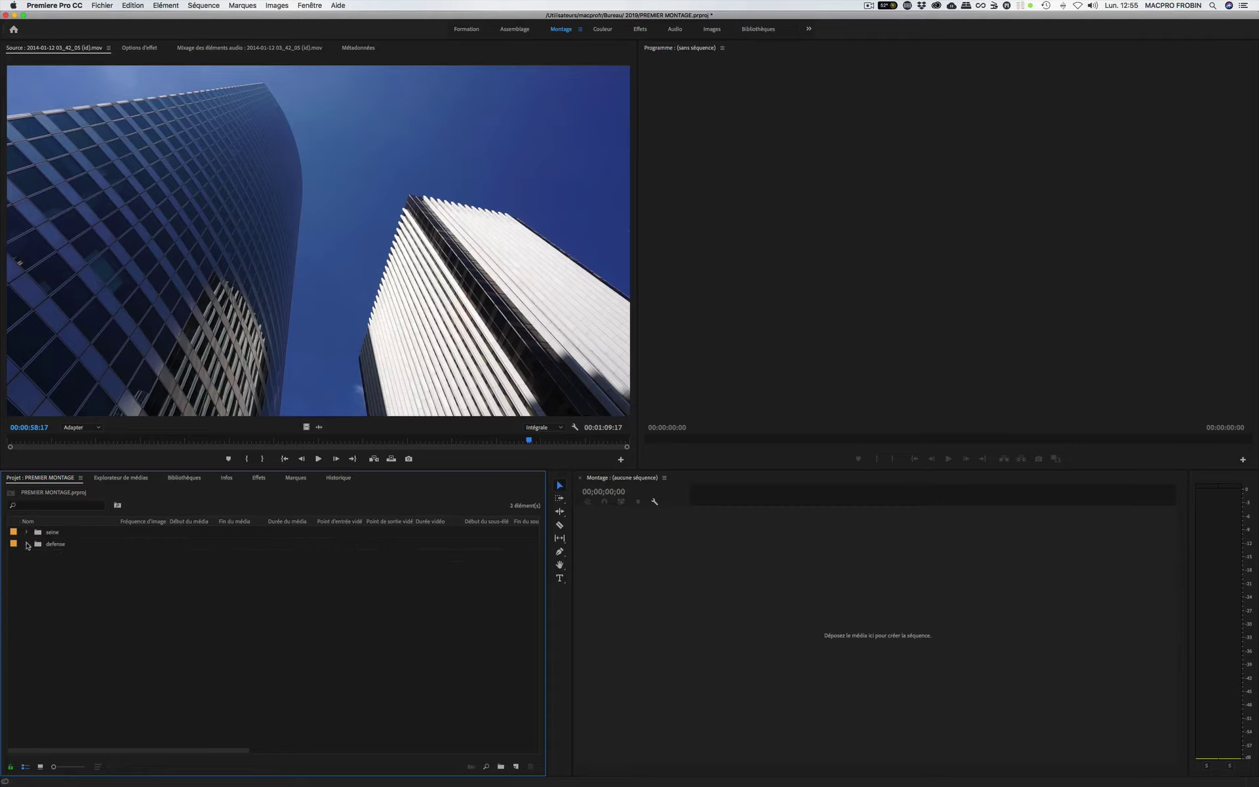
click(27, 544)
click(26, 532)
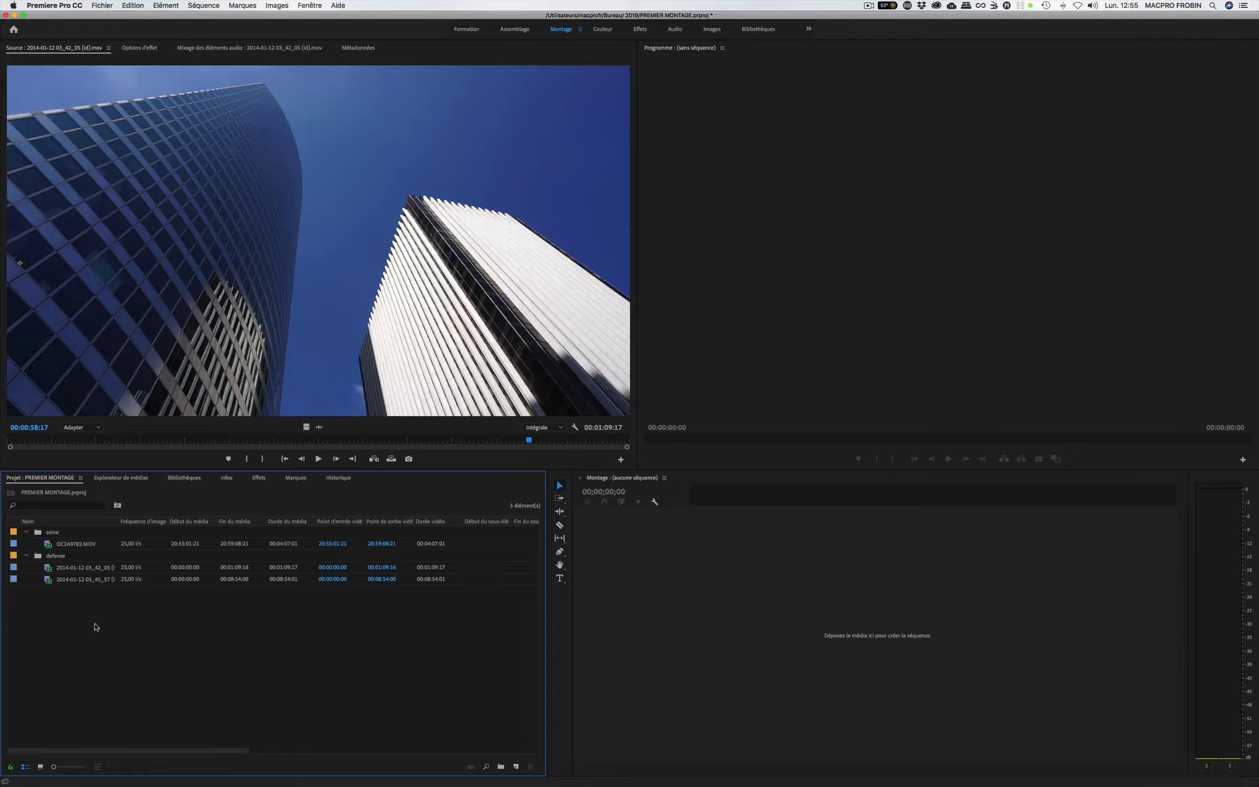
right_click(176, 645)
click(323, 646)
double_click(315, 655)
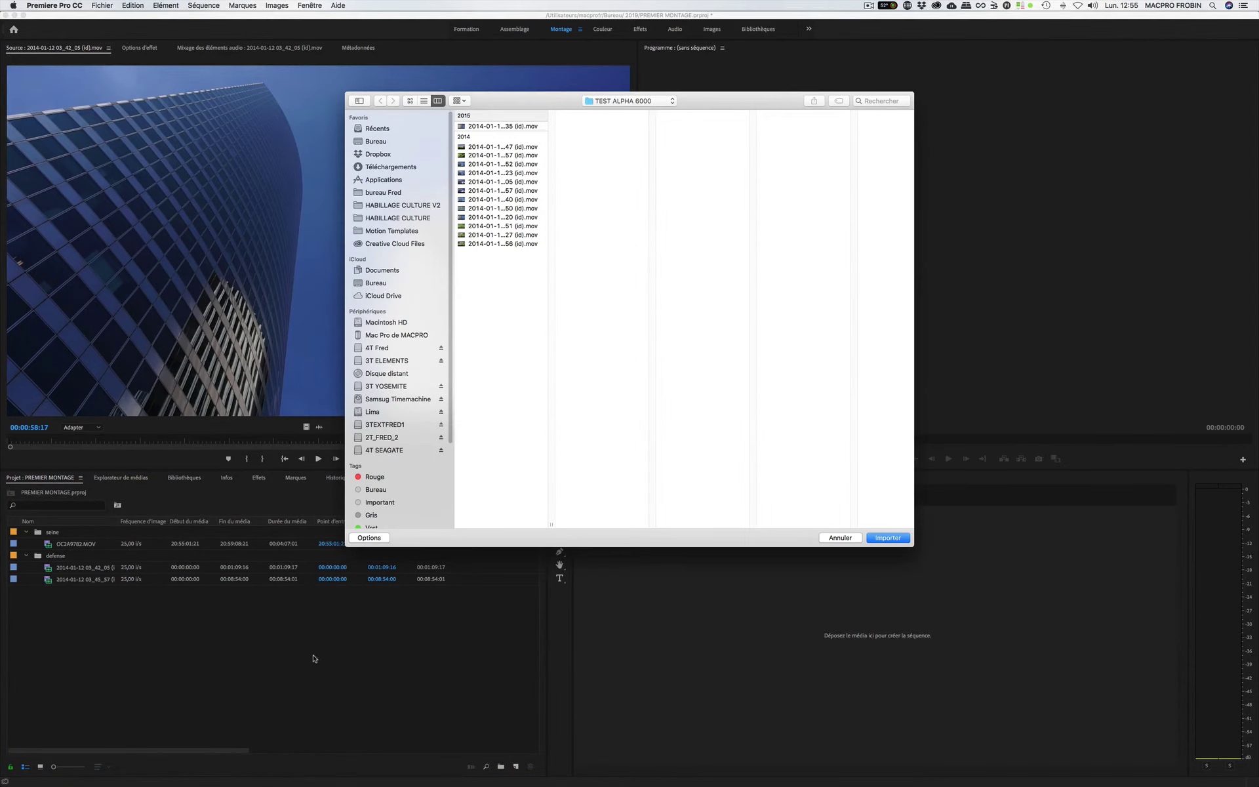
click(486, 223)
click(489, 245)
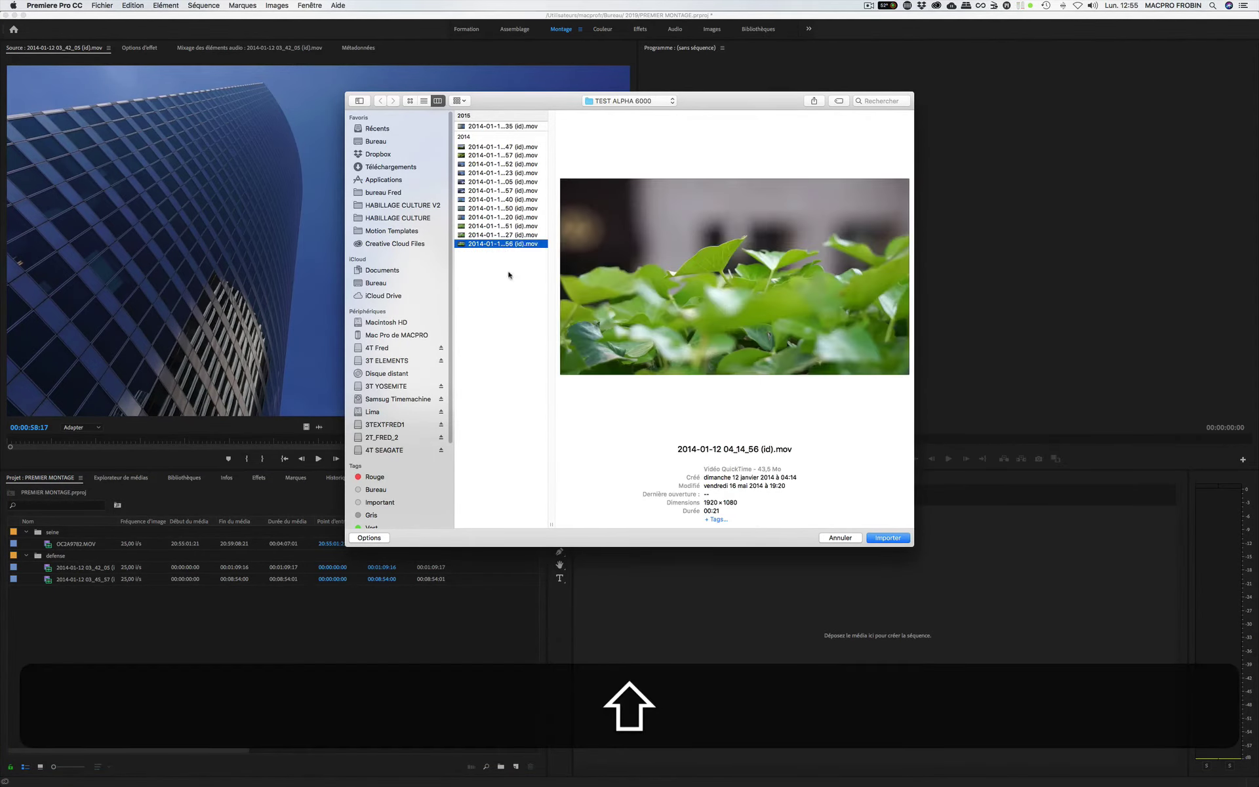
shift+click(477, 226)
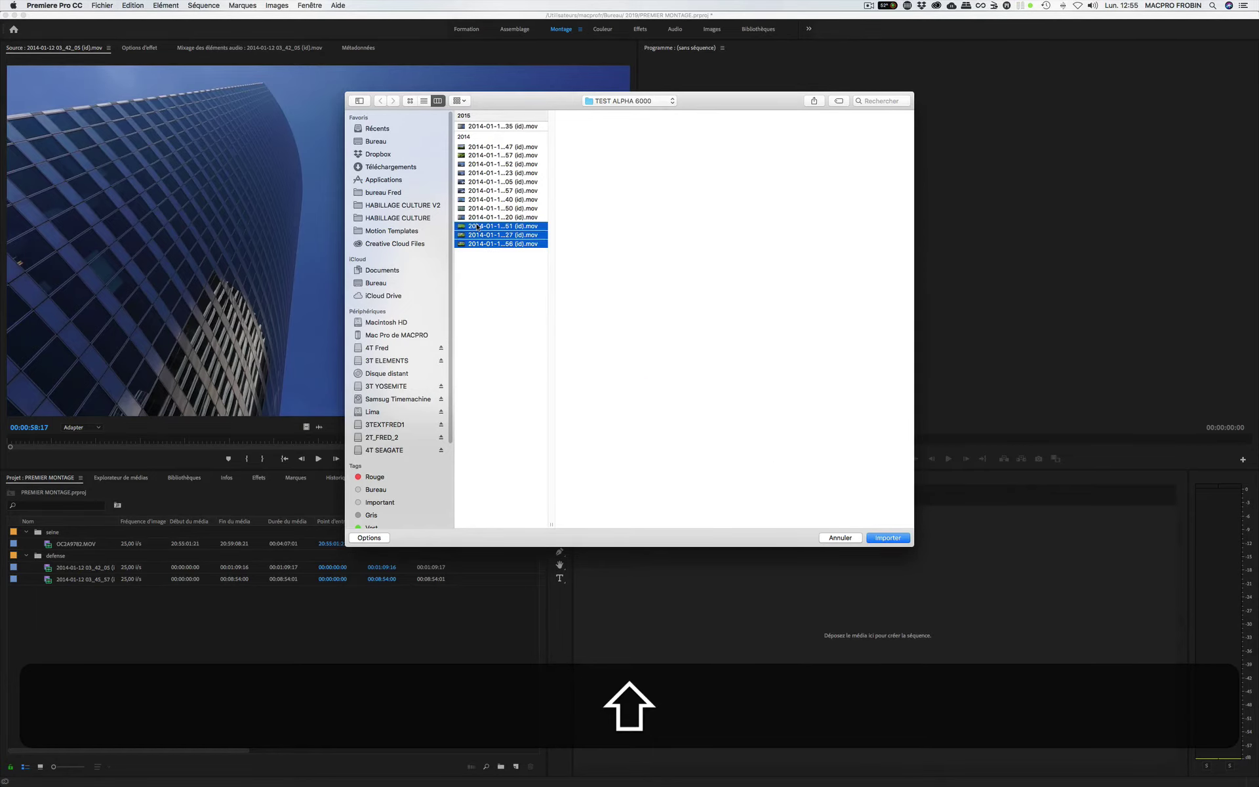
click(896, 539)
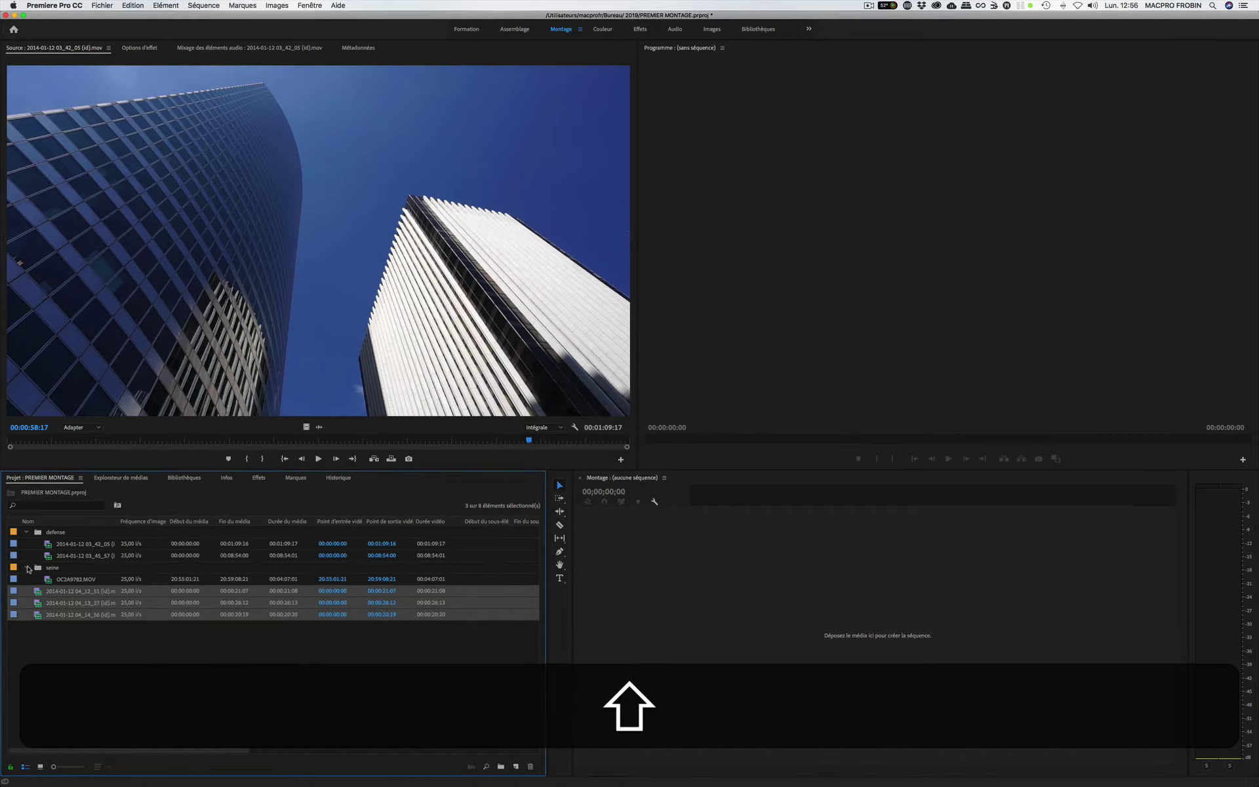
click(26, 567)
click(27, 532)
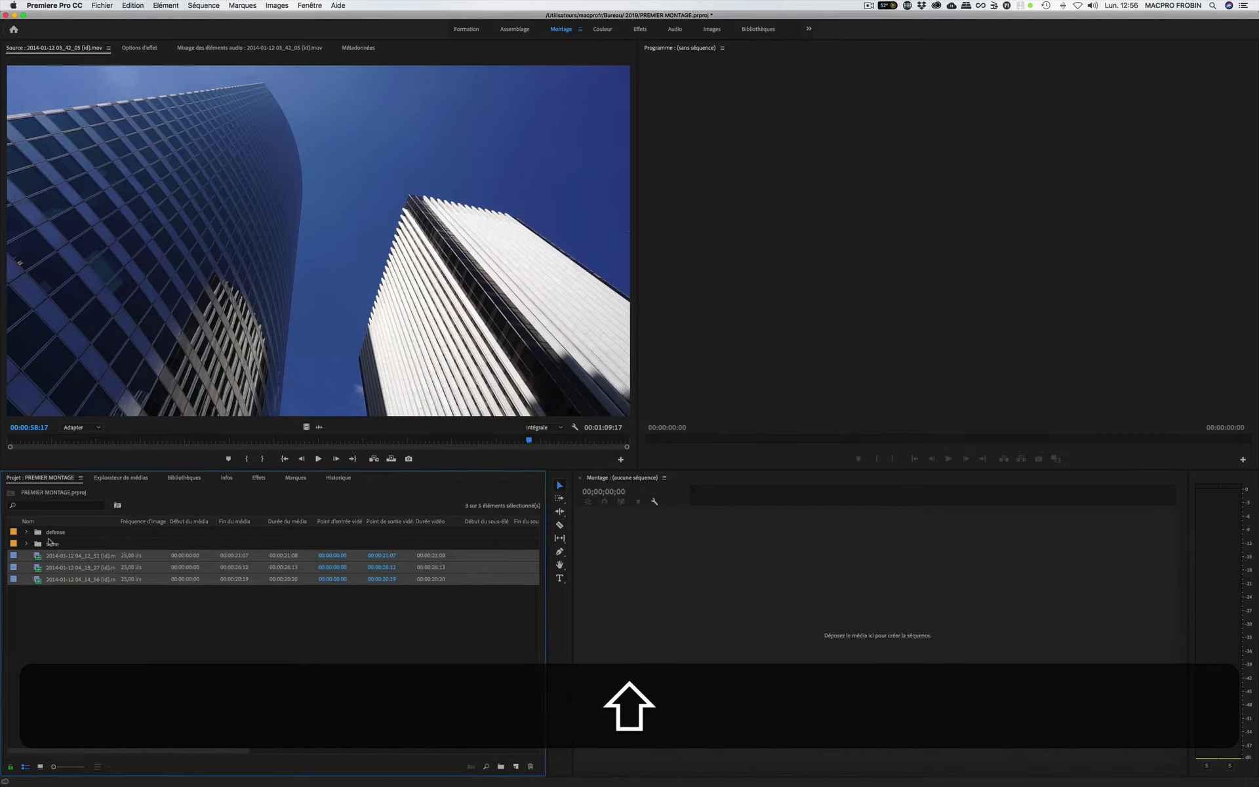
click(57, 605)
double_click(59, 579)
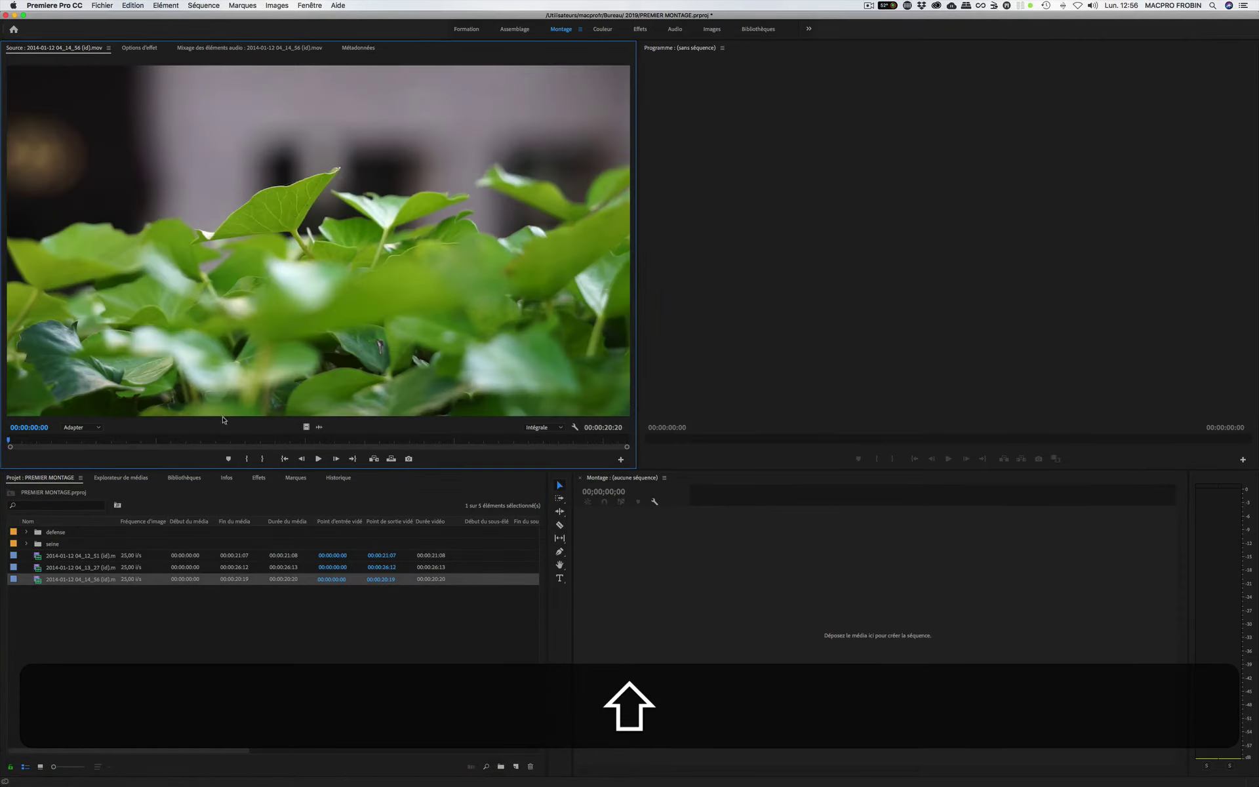
key(space)
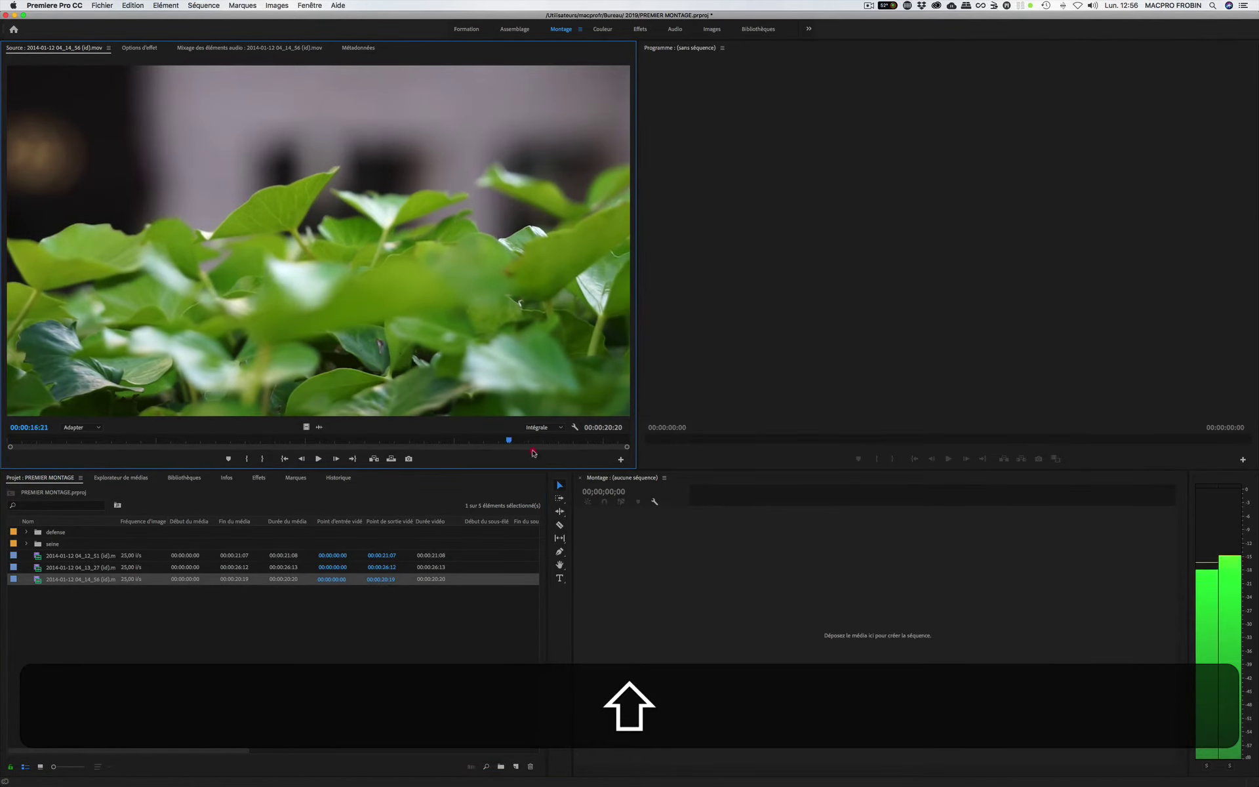
click(41, 765)
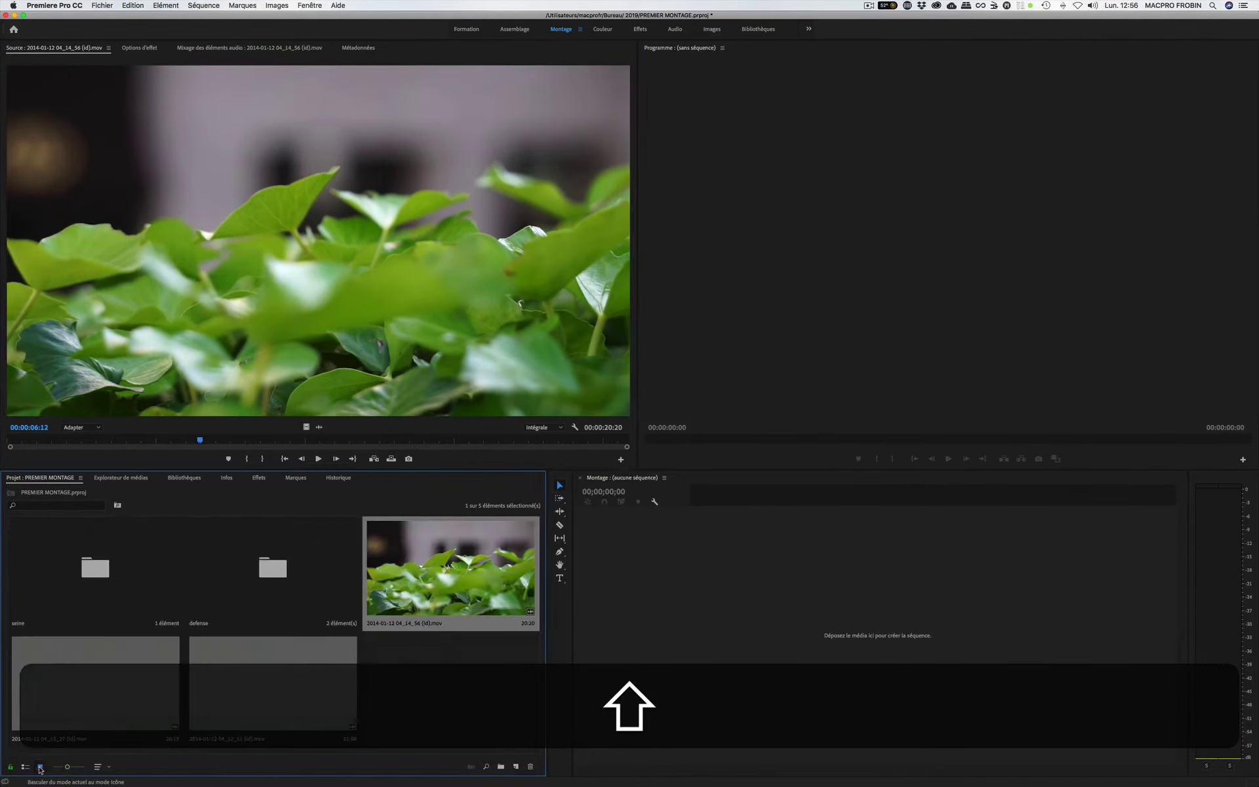
click(269, 718)
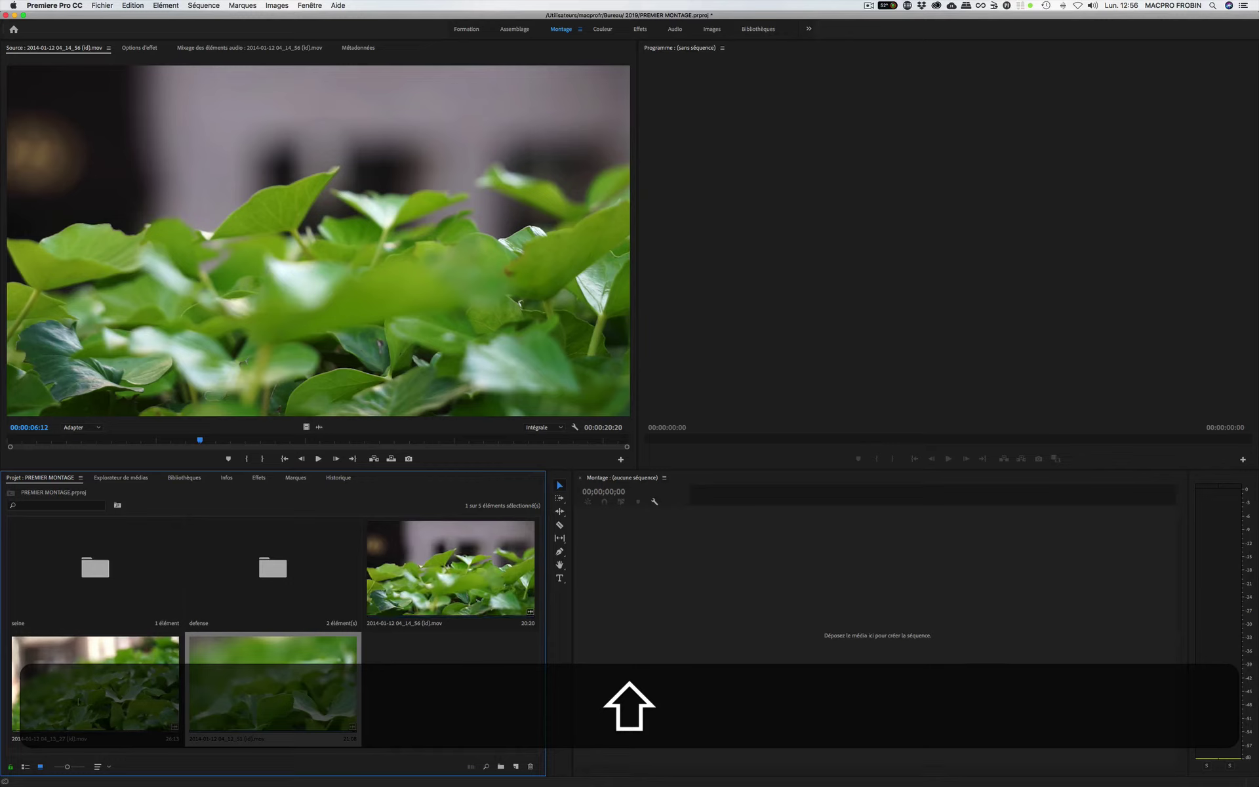
click(469, 715)
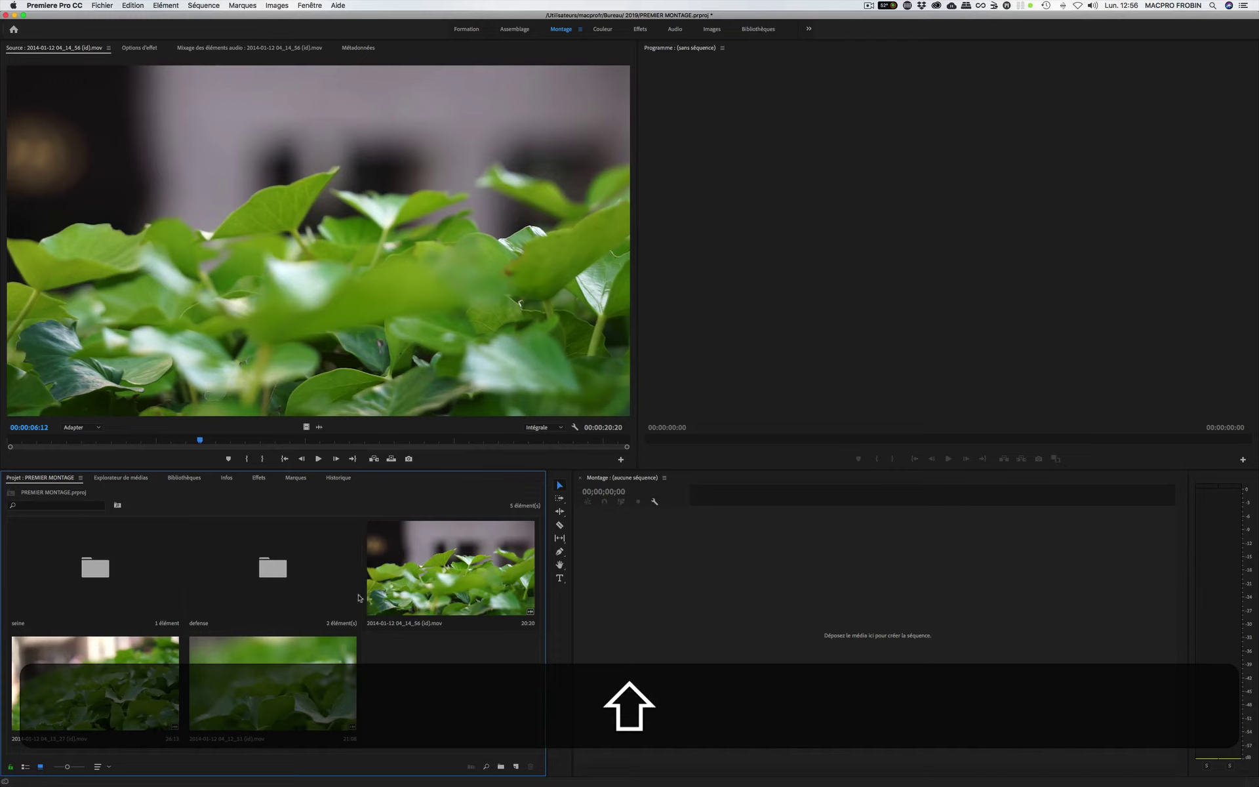
drag(354, 446, 472, 449)
click(454, 590)
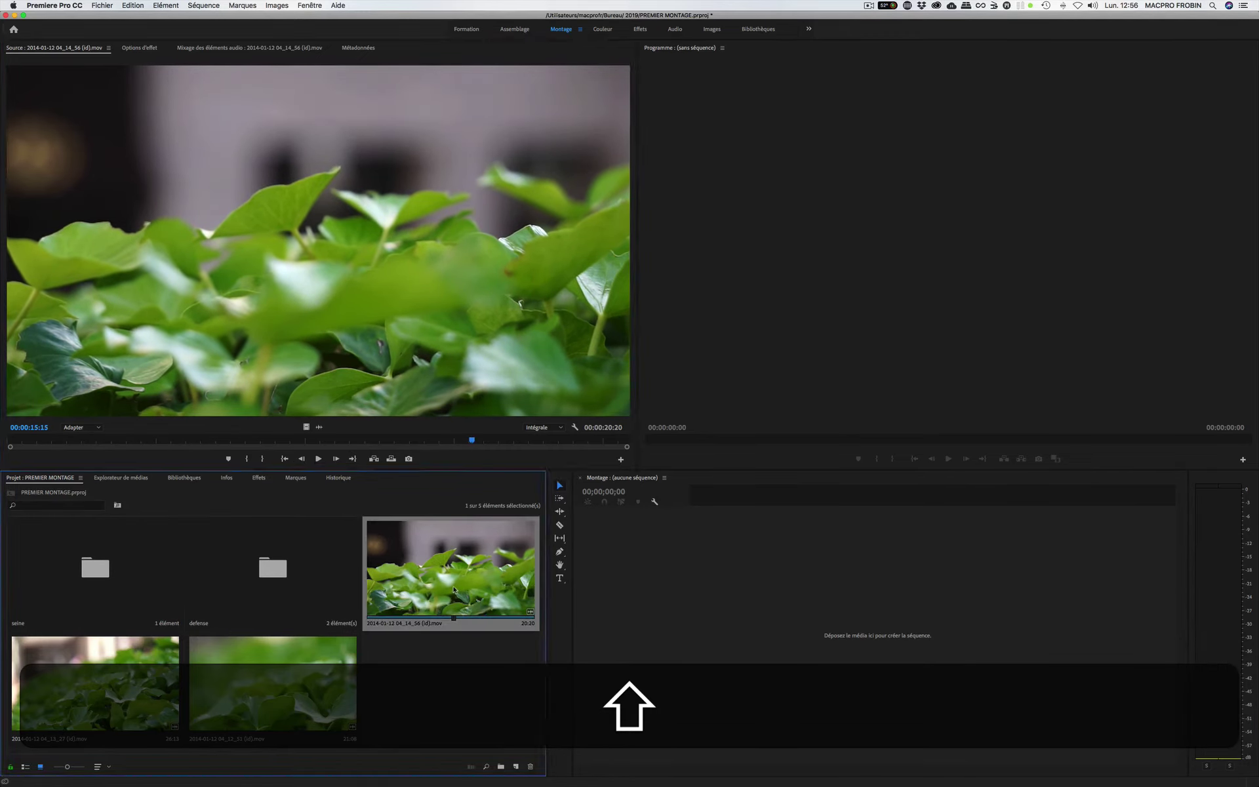
double_click(309, 662)
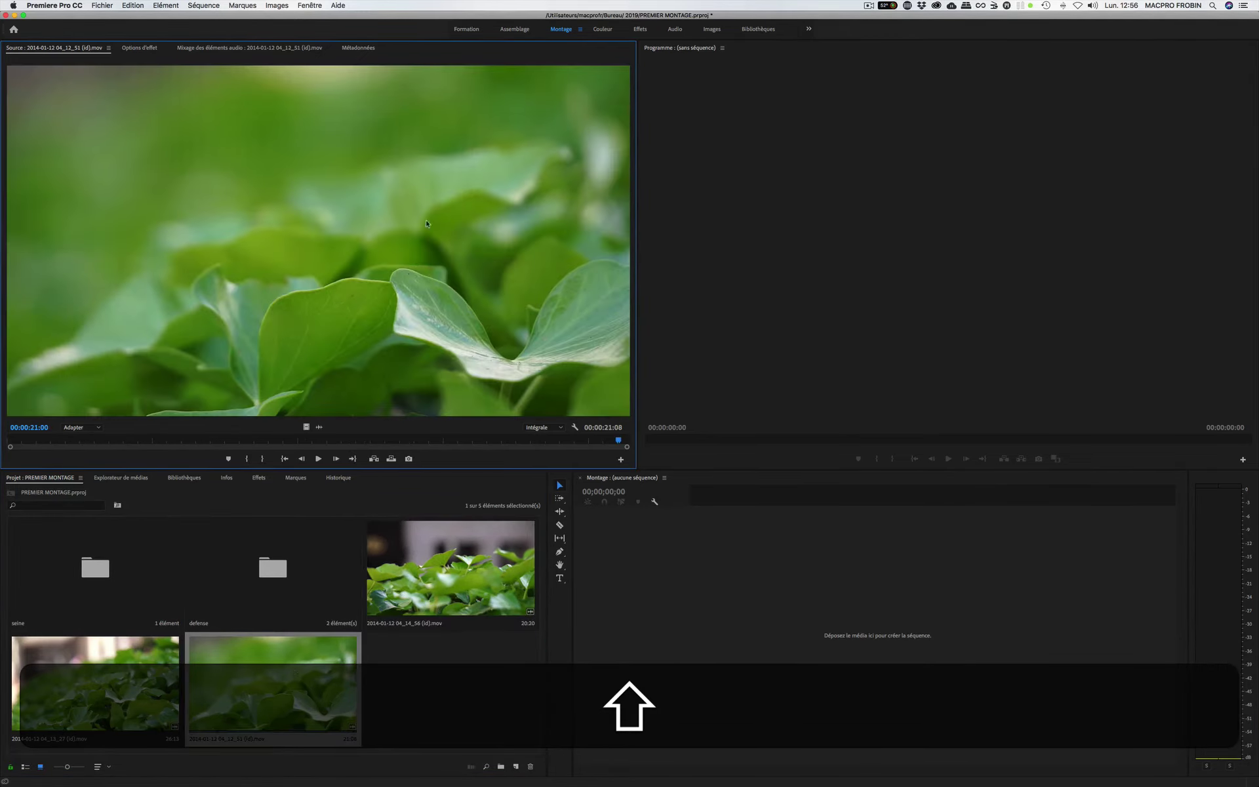
double_click(88, 682)
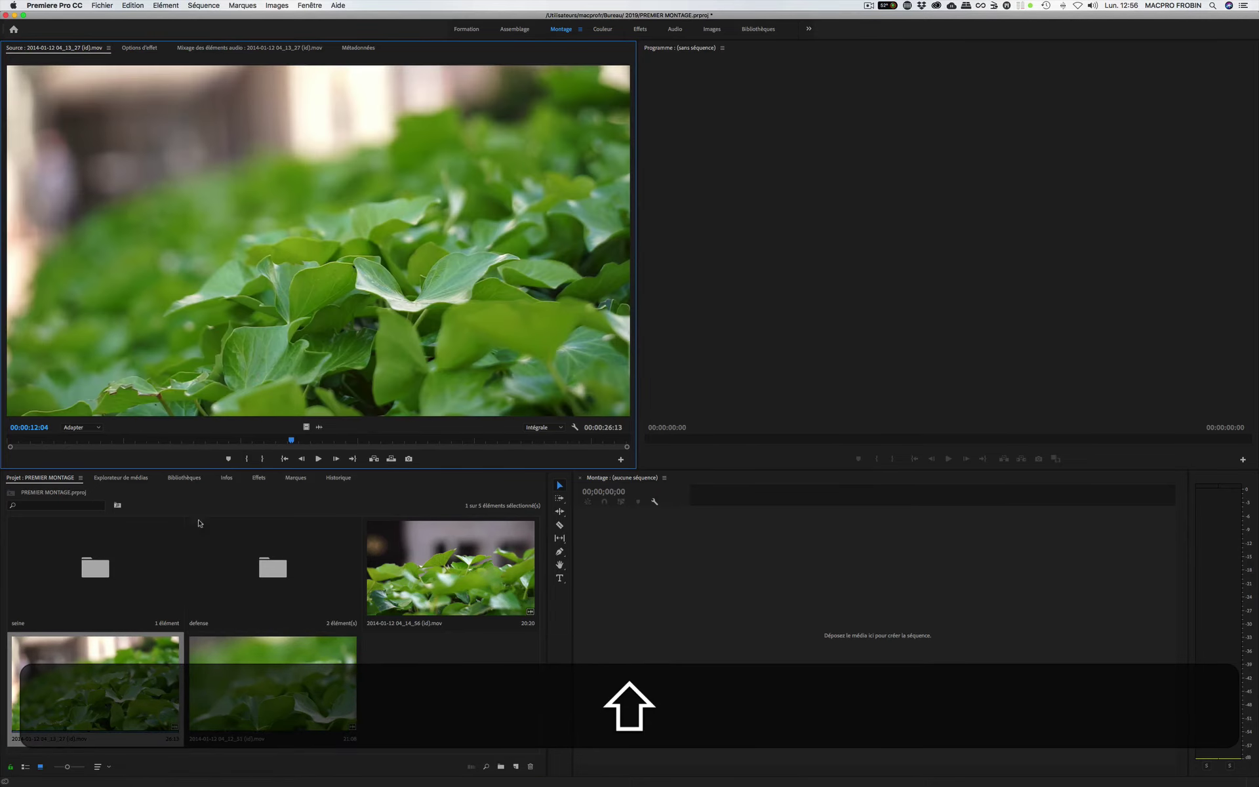
click(282, 688)
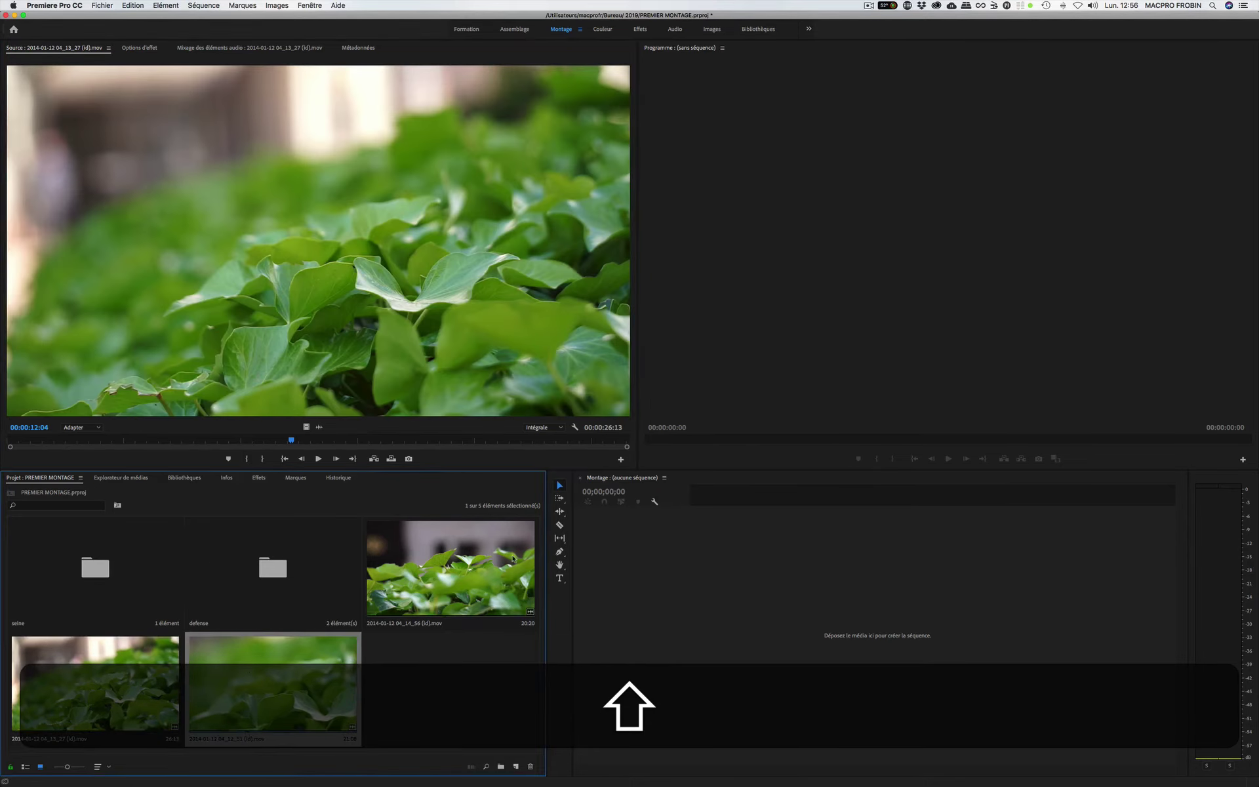
- Rearrange the project icons to the order clips 04_13_27, 04_14_56, 04_12_51, followed by the defense and seine bins
click(445, 583)
drag(433, 573, 187, 689)
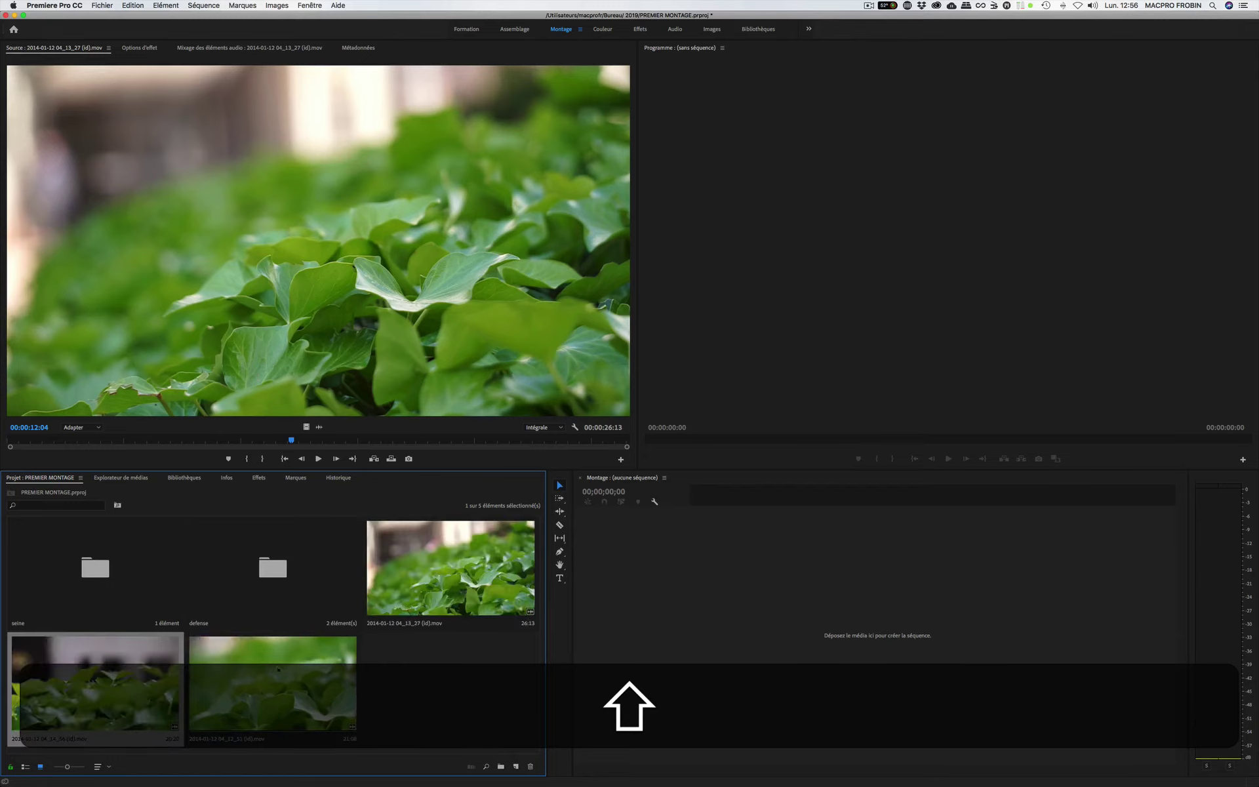
click(274, 585)
drag(439, 712, 438, 712)
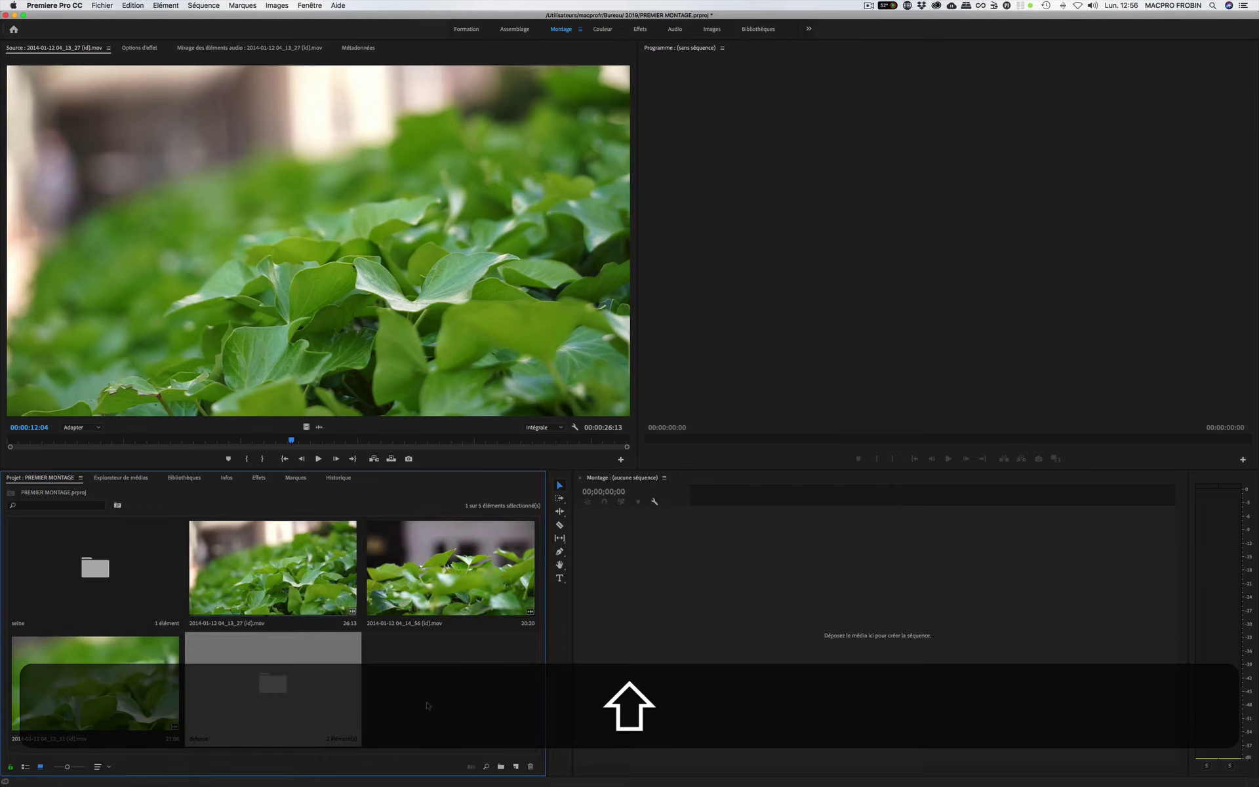
click(98, 568)
drag(98, 568, 393, 689)
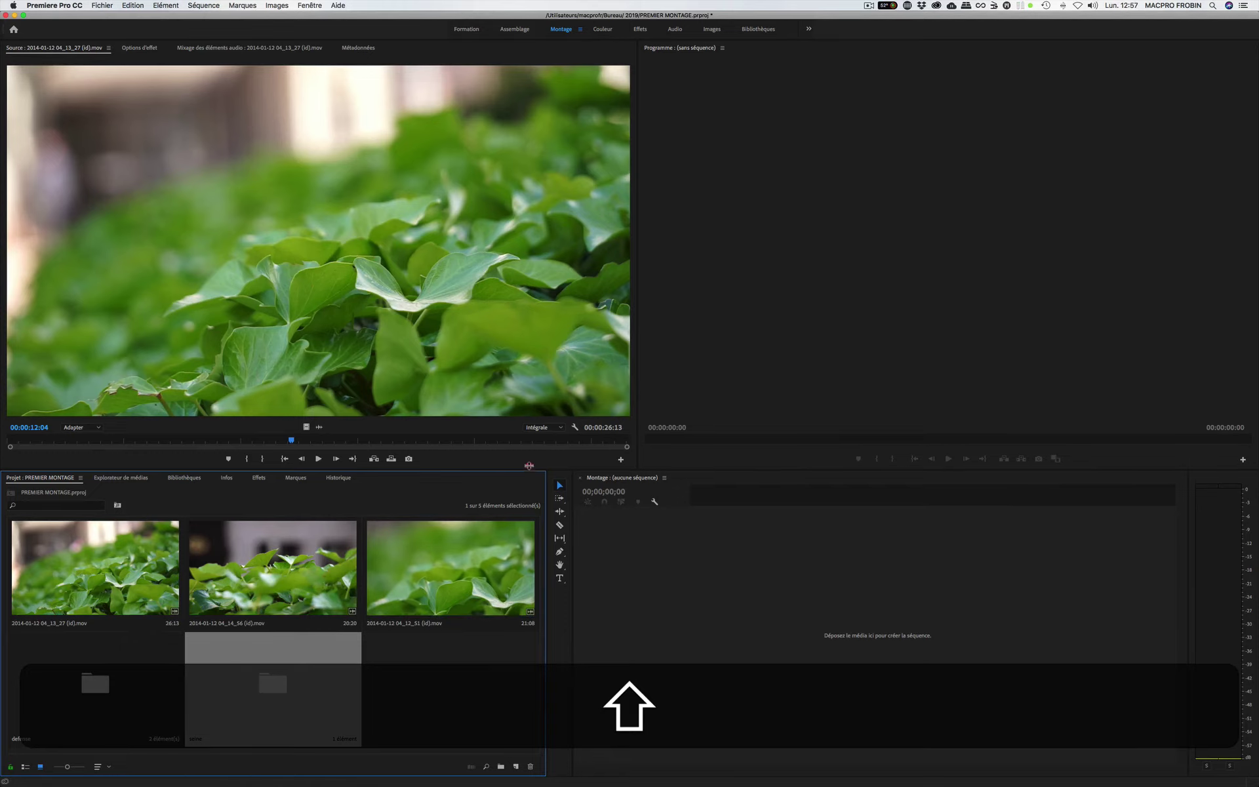
- Make the Source and Program monitors taller by lowering their border with the project and timeline
drag(528, 469, 592, 510)
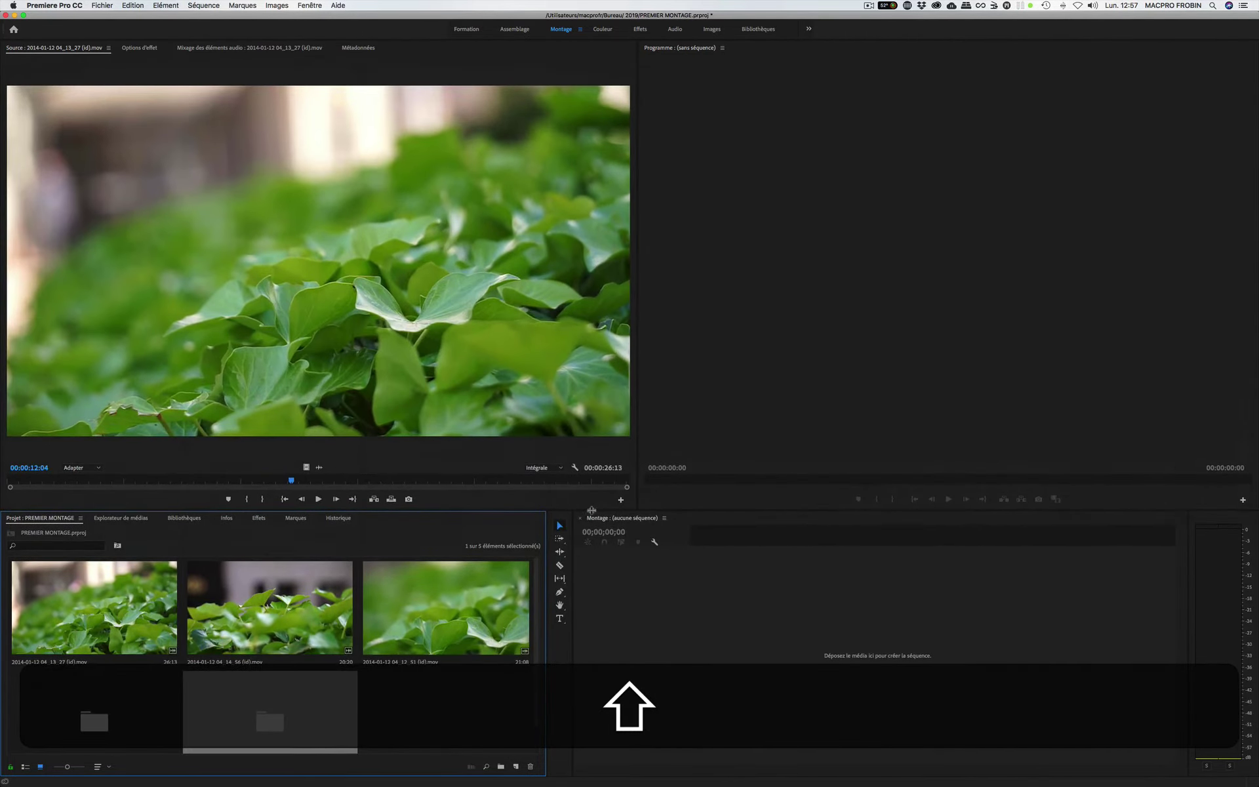